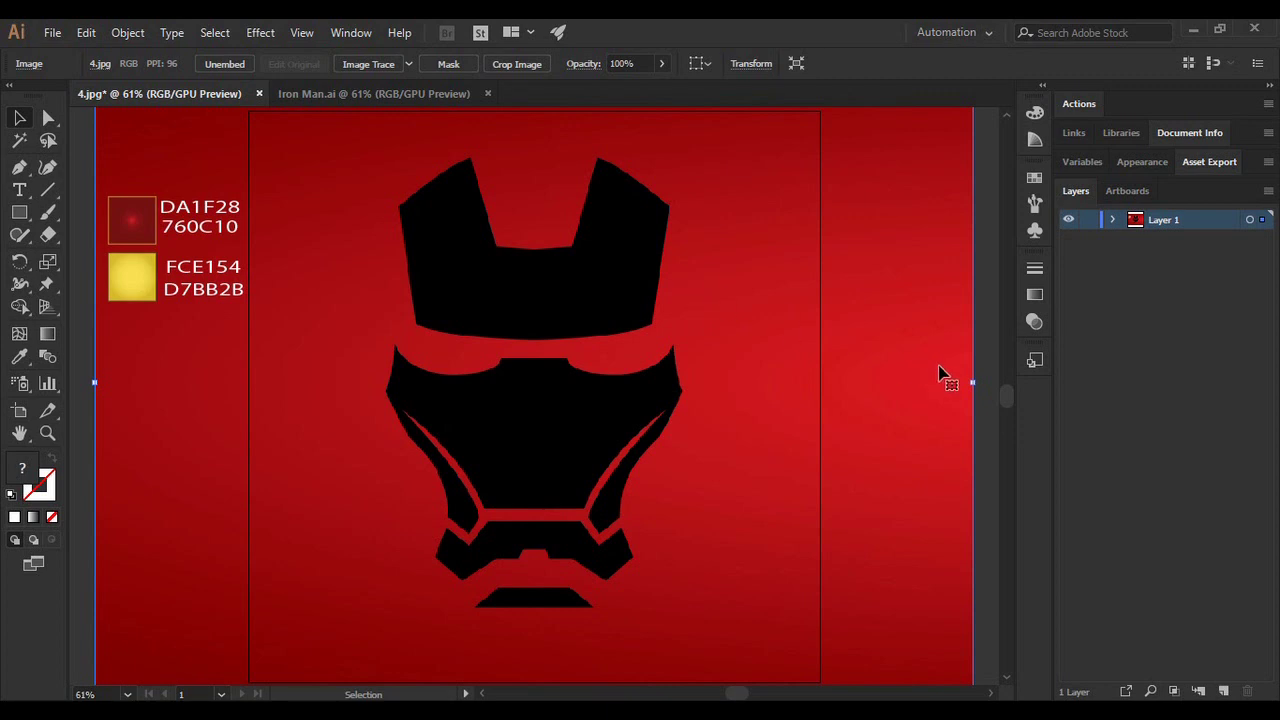
- Lock the reference image layer and add a new Layer 2 above it
scroll(1011, 404, up, 1)
scroll(1011, 408, down, 1)
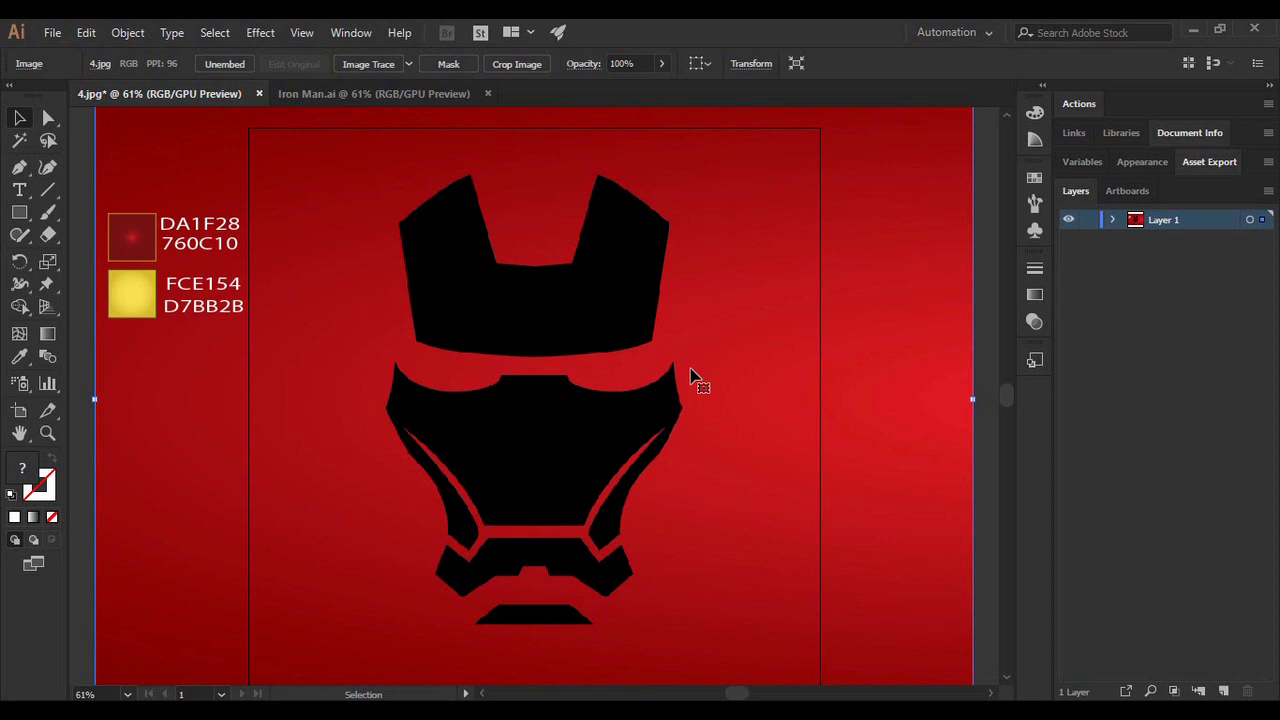
click(1087, 220)
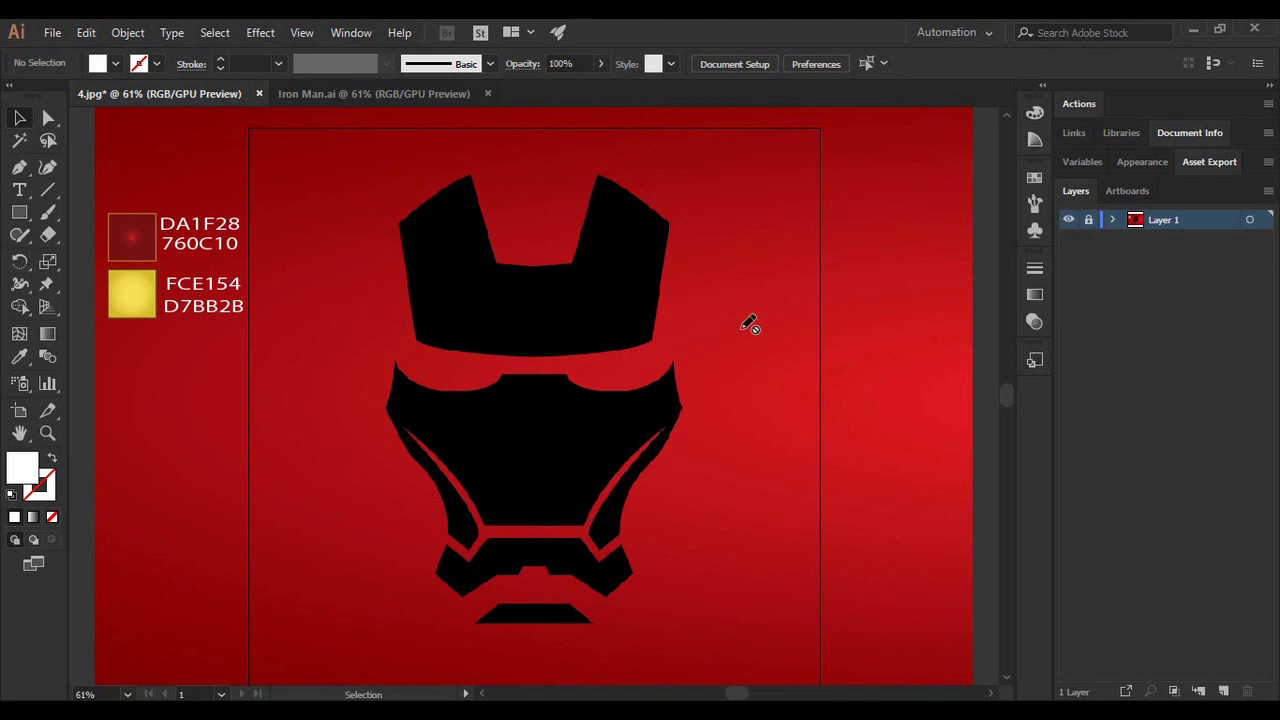
click(1225, 692)
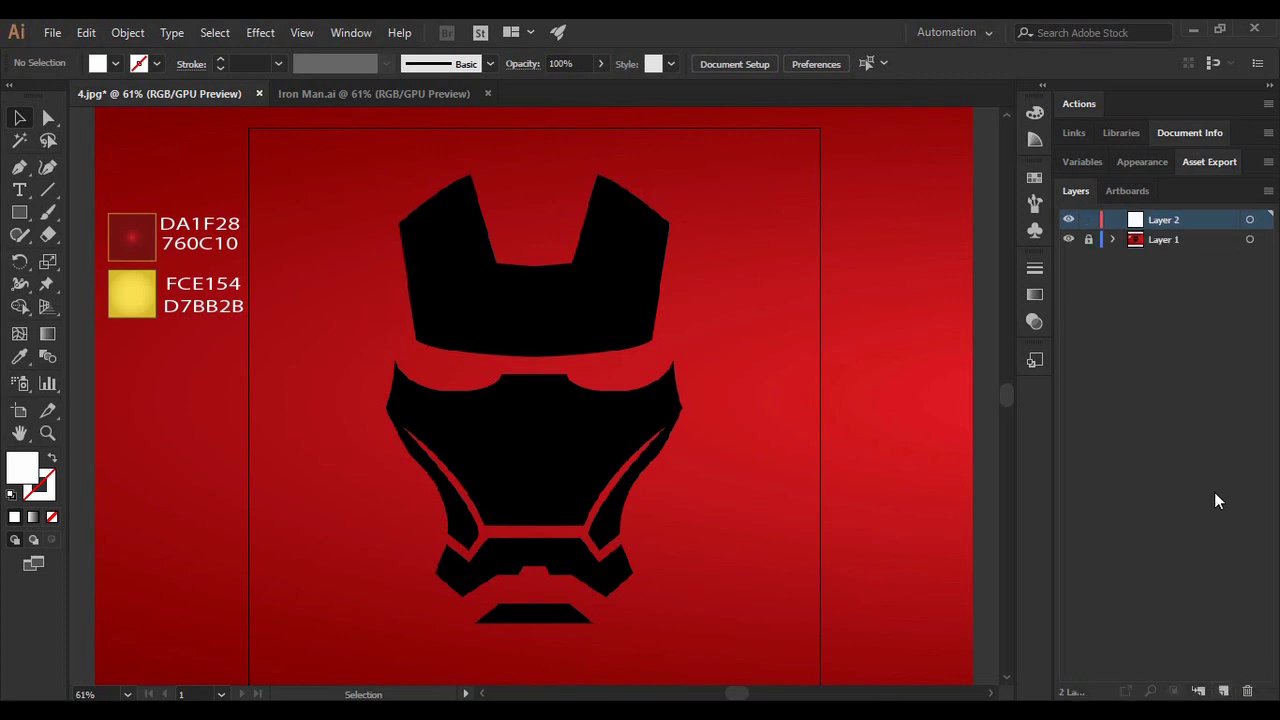
- Switch to the Pen tool and cancel the stray anchor point
click(18, 168)
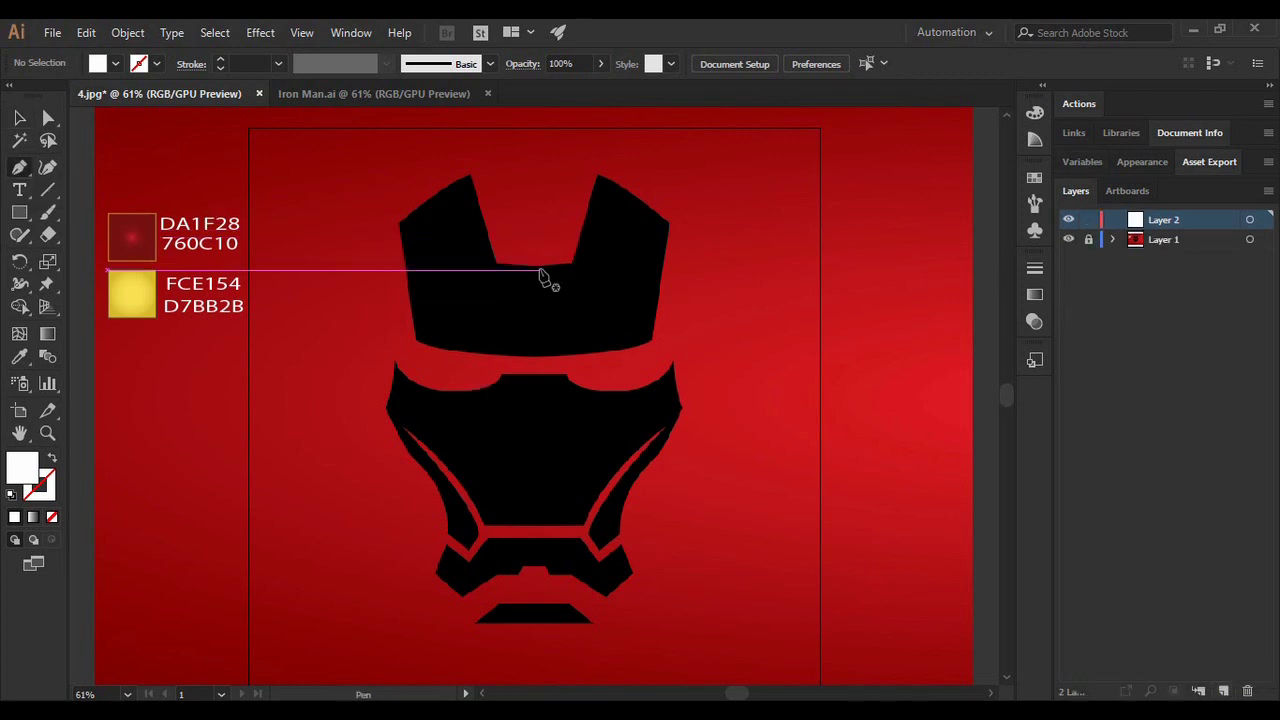
click(301, 33)
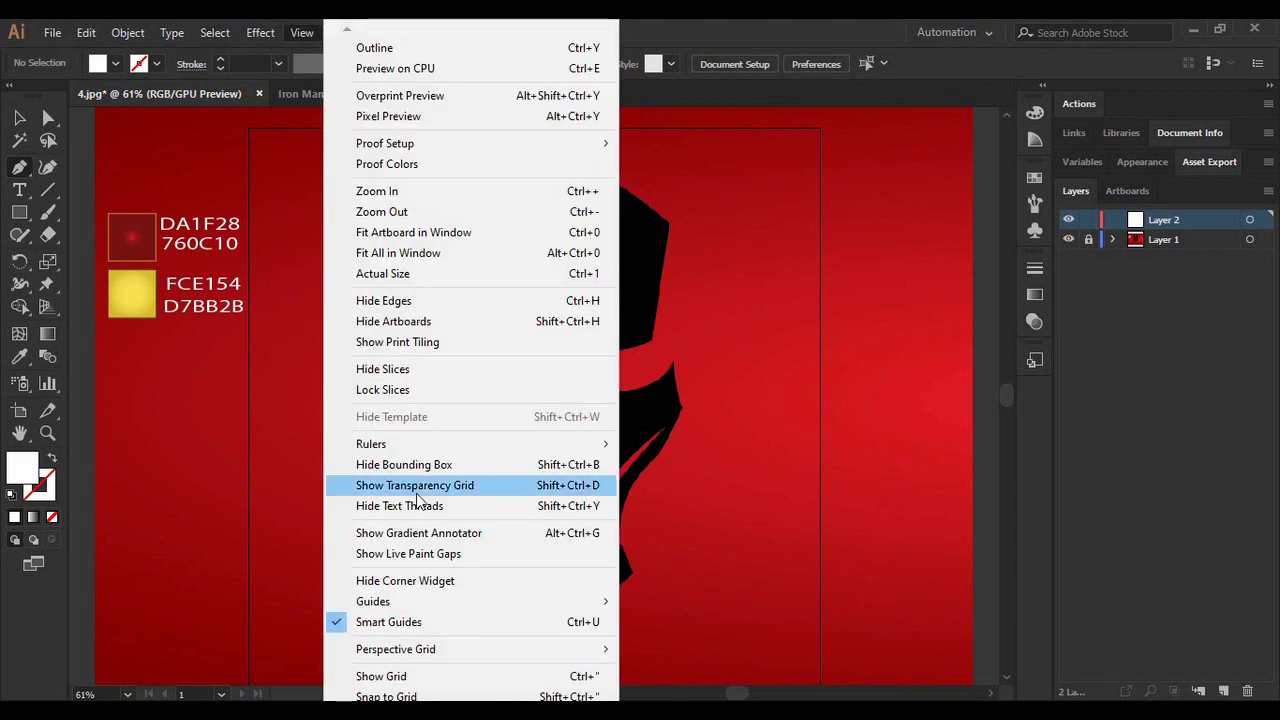
click(810, 584)
key(Escape)
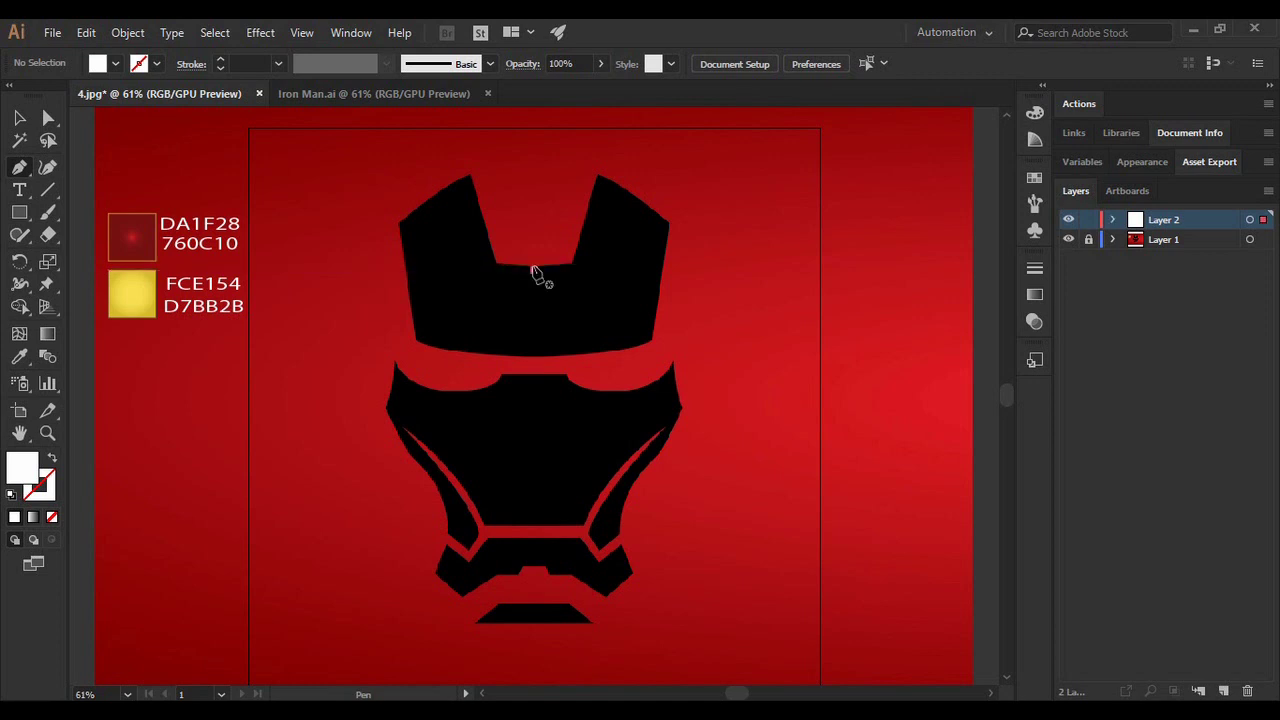
- Start the helmet-top outline at its top notch and place the first corner anchors
click(533, 270)
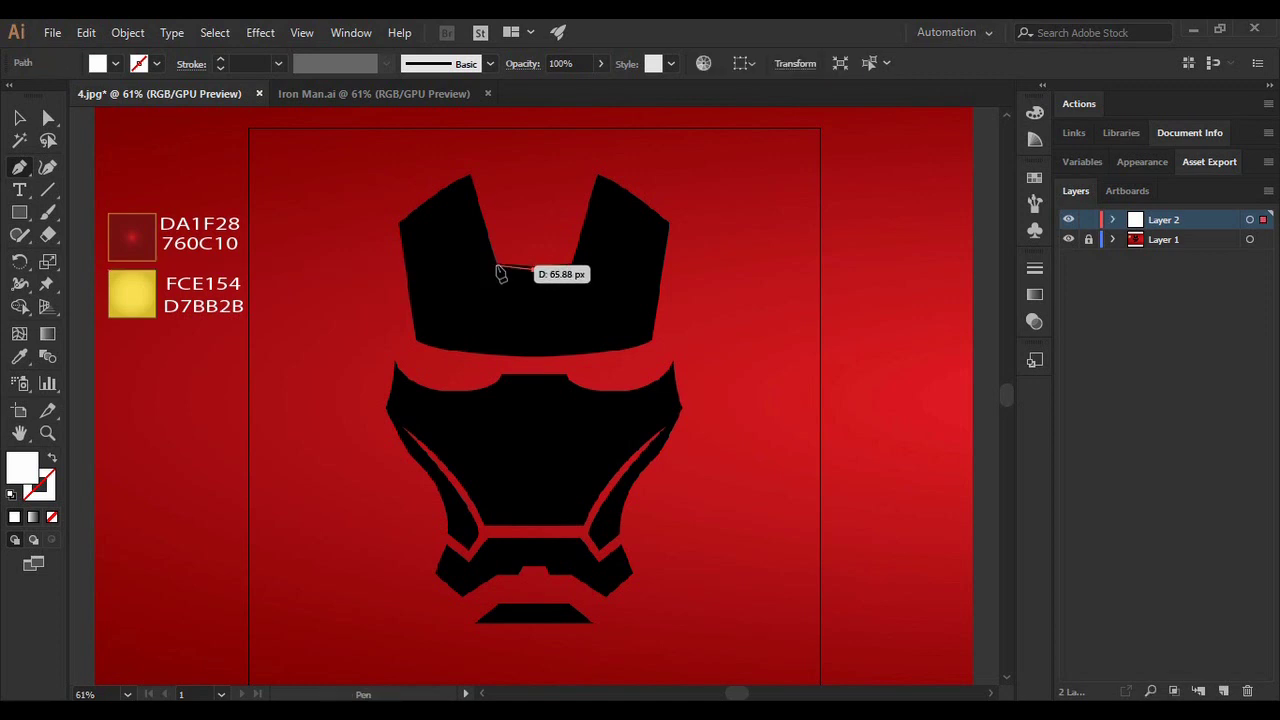
click(496, 266)
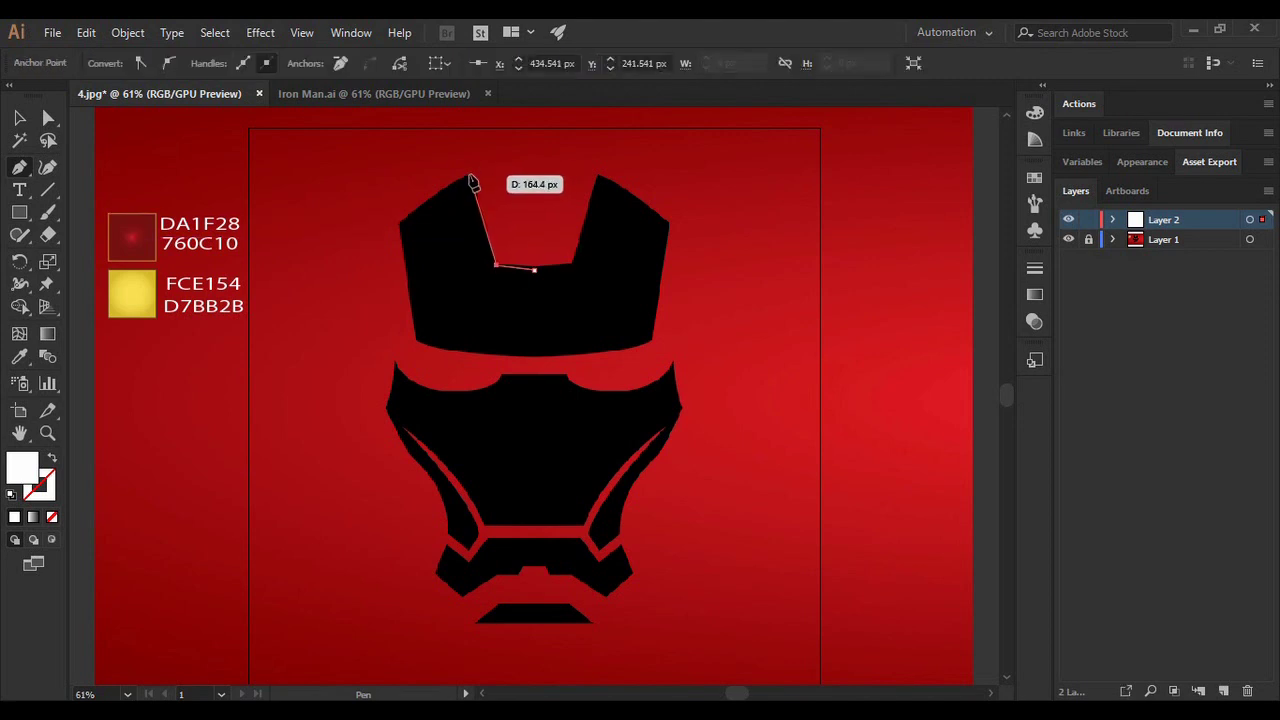
scroll(473, 183, up, 3)
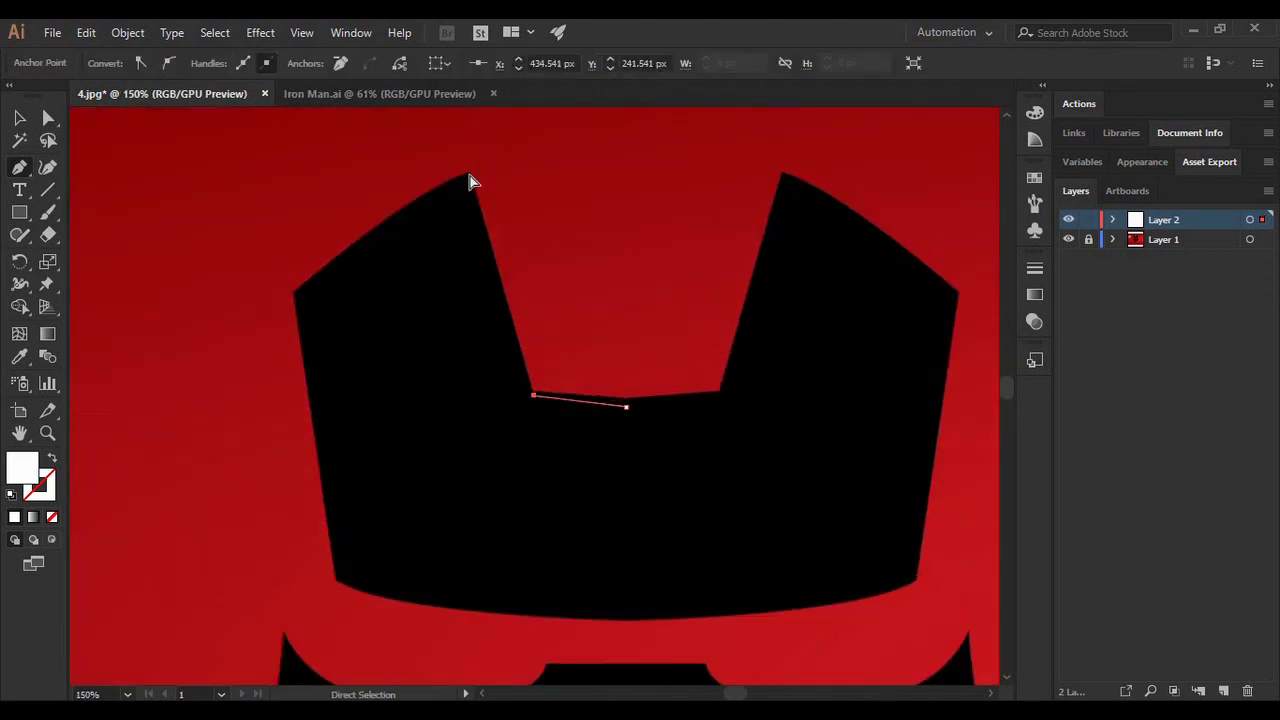
scroll(473, 183, up, 1)
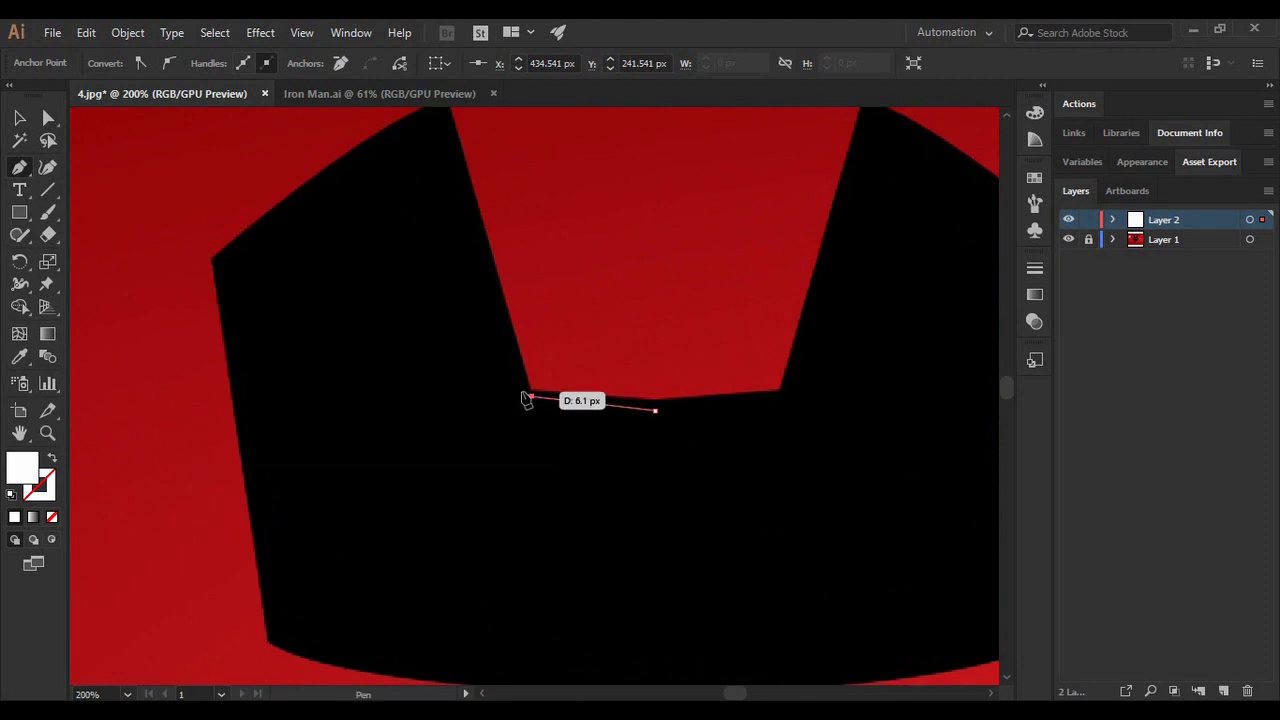
key(ctrl)
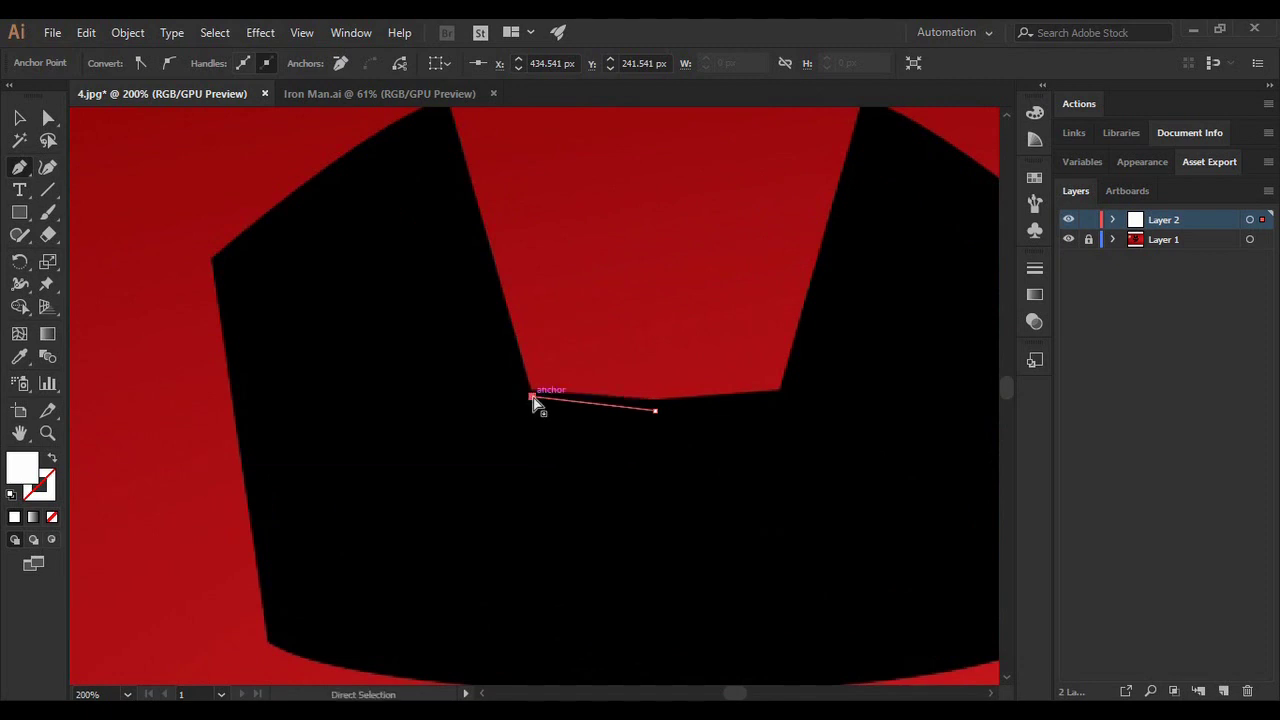
ctrl+click(535, 402)
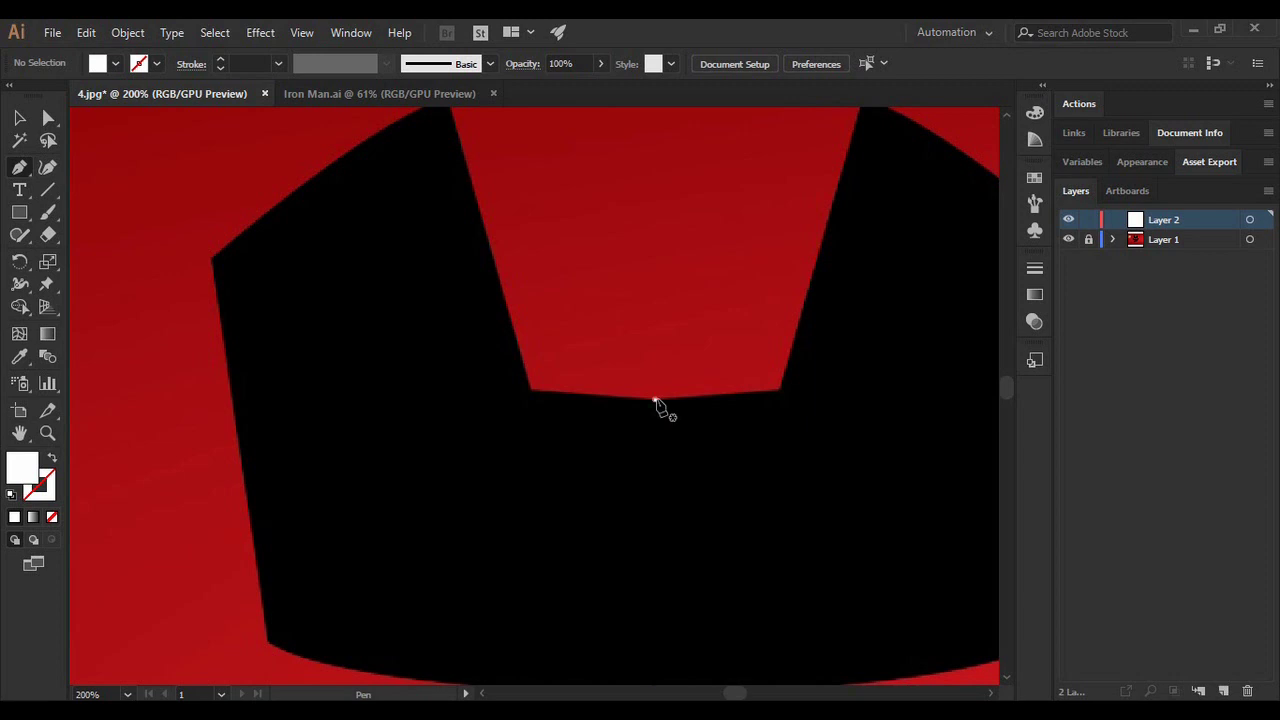
click(655, 400)
click(530, 390)
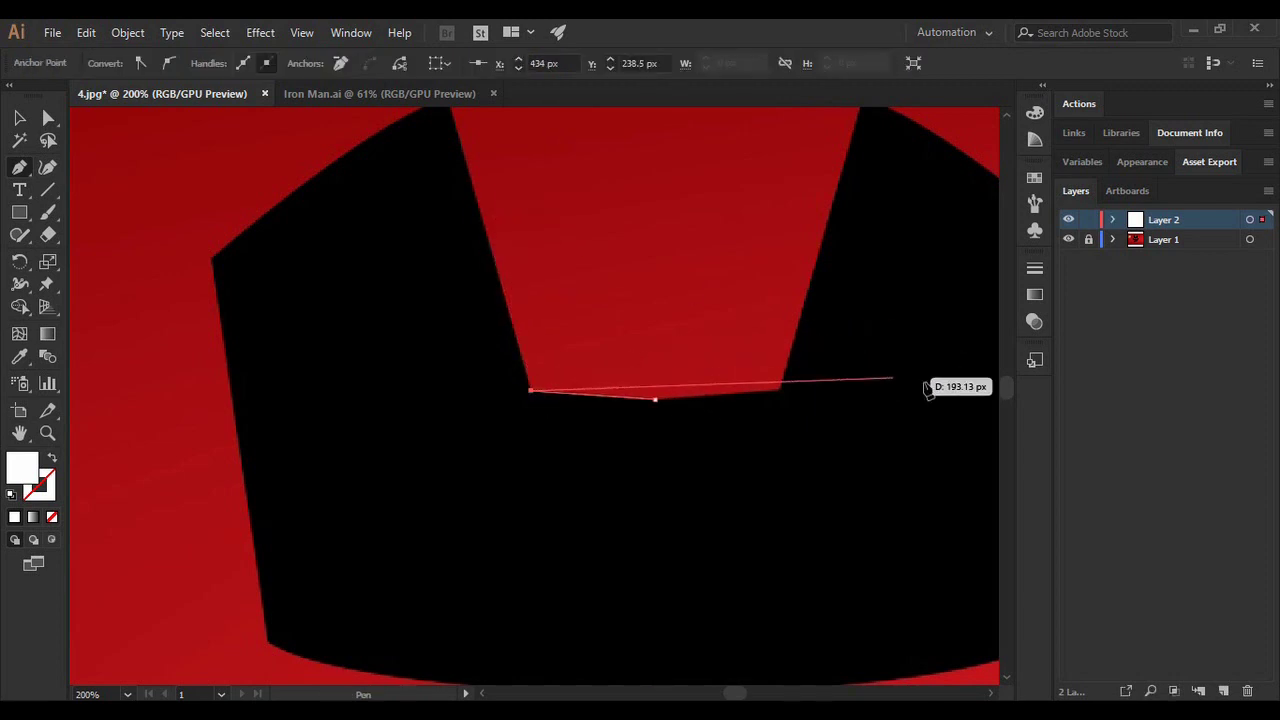
scroll(1005, 383, up, 3)
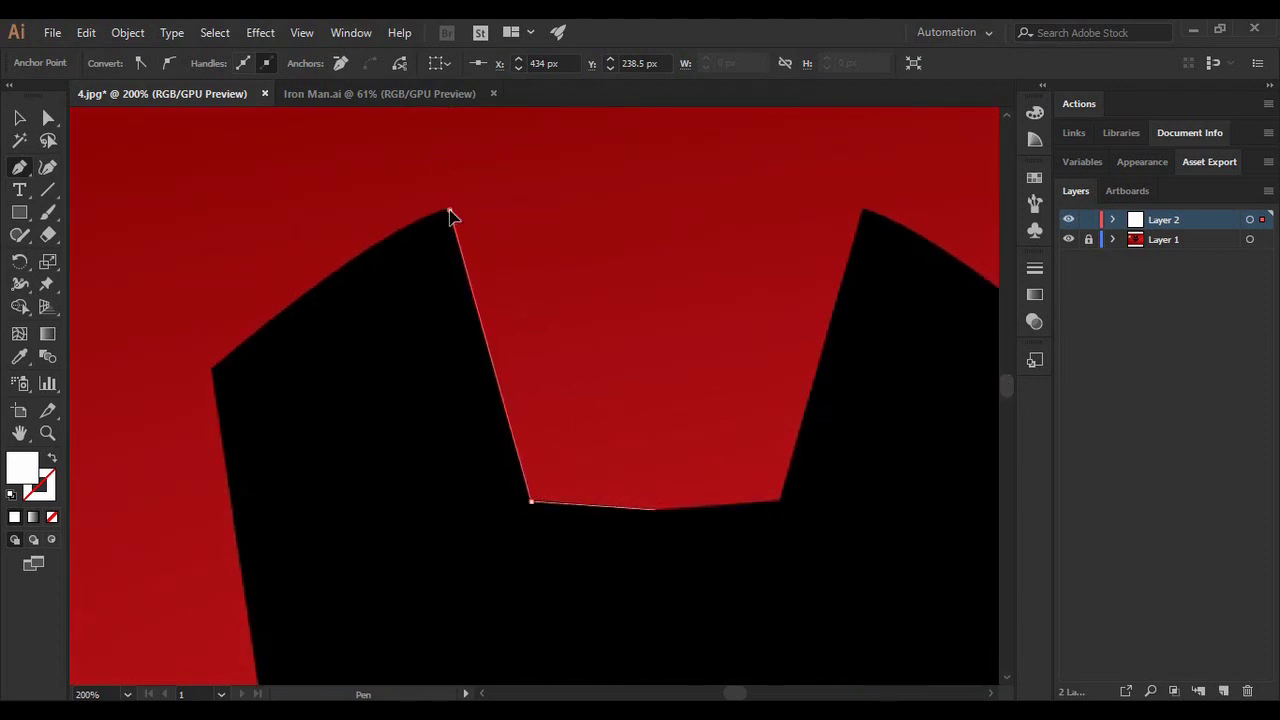
- Curve the outline around the helmet's left and bottom edges, then close it at the start point
click(450, 212)
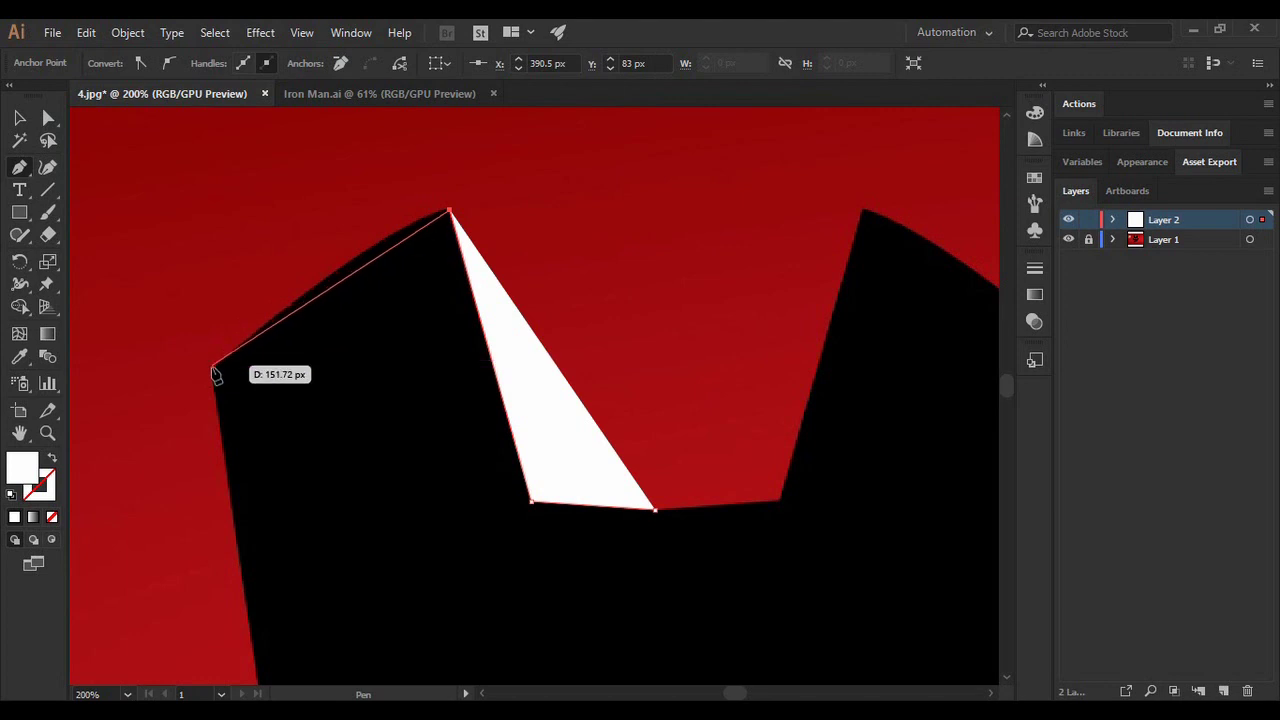
drag(211, 368, 338, 535)
drag(527, 368, 531, 369)
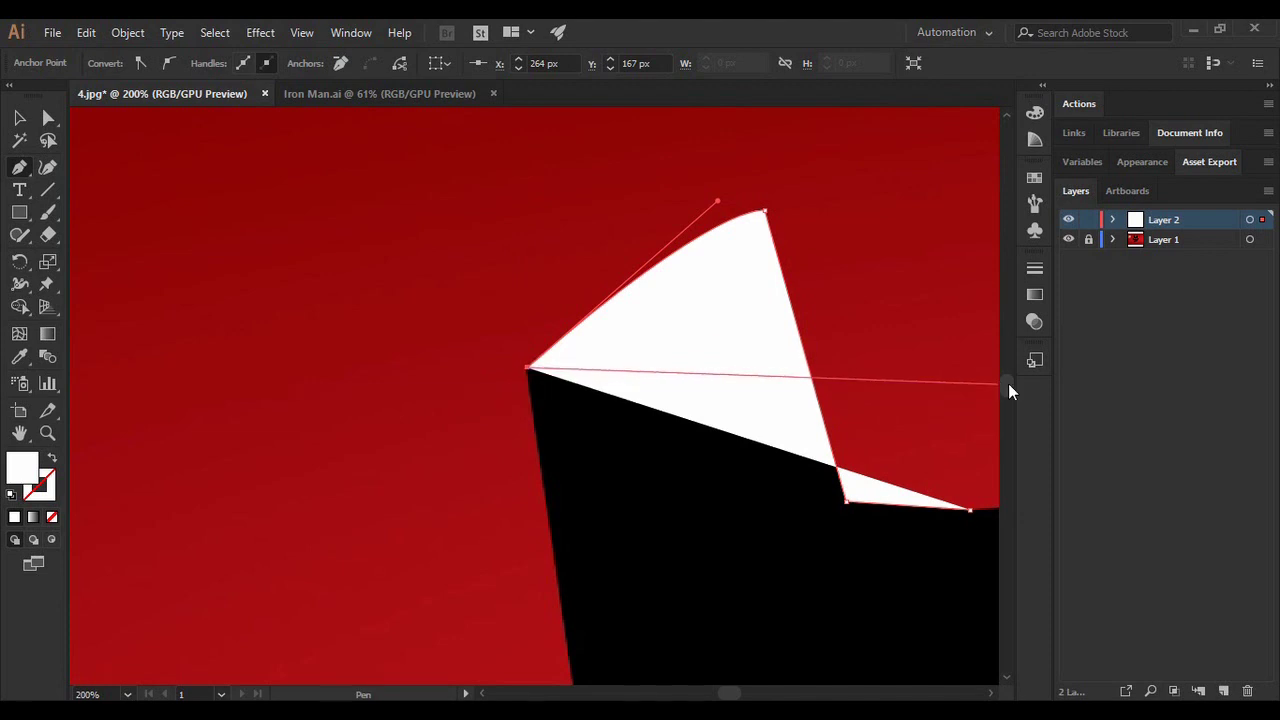
scroll(1009, 388, down, 5)
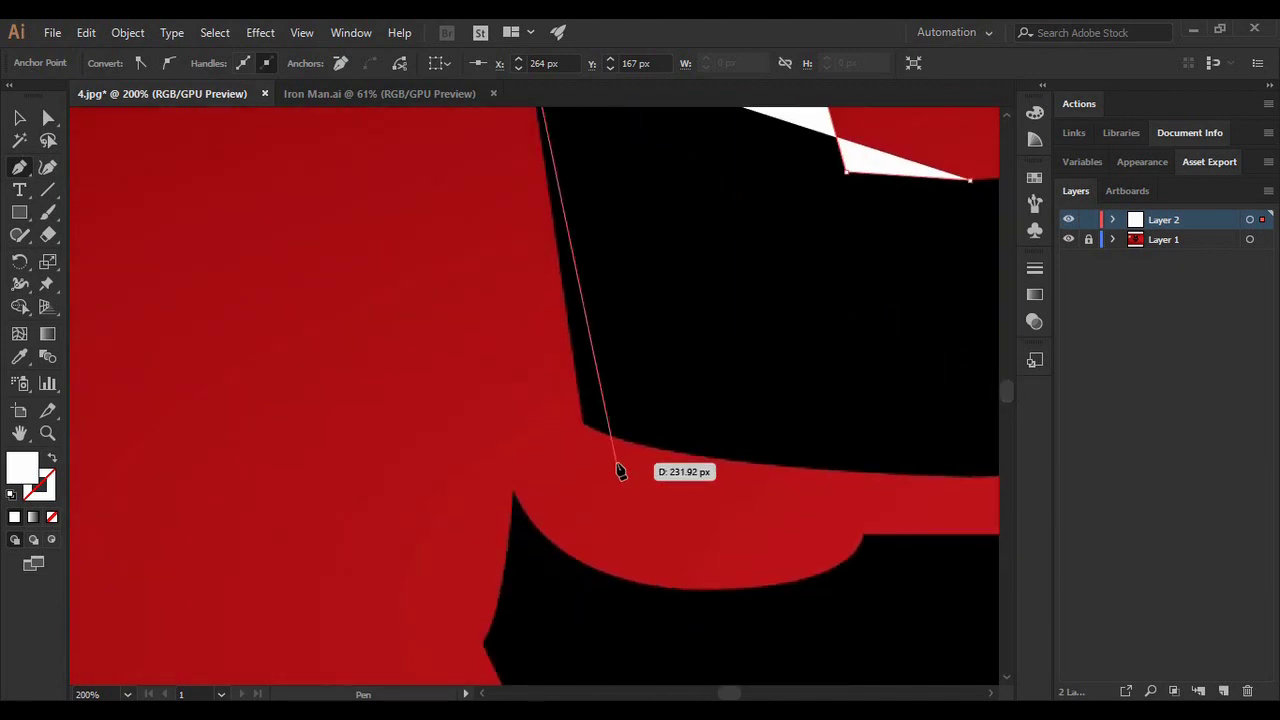
click(583, 420)
key(ctrl+minus)
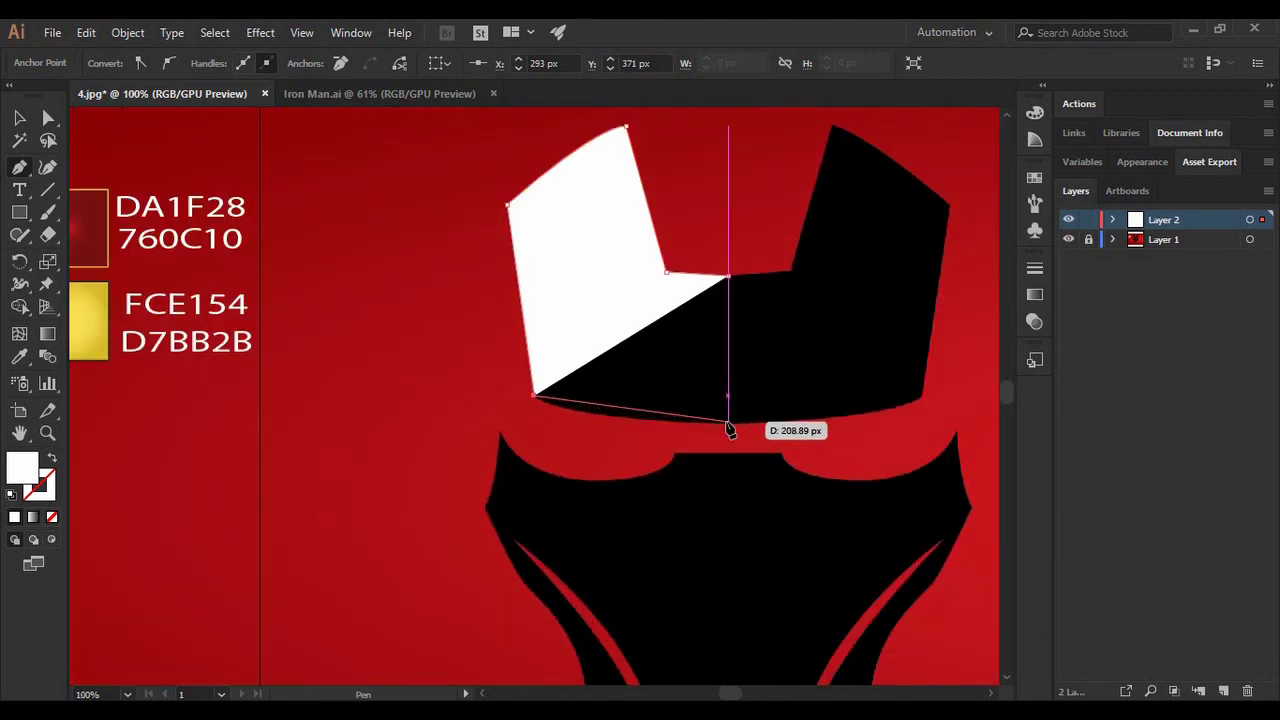
drag(730, 424, 895, 425)
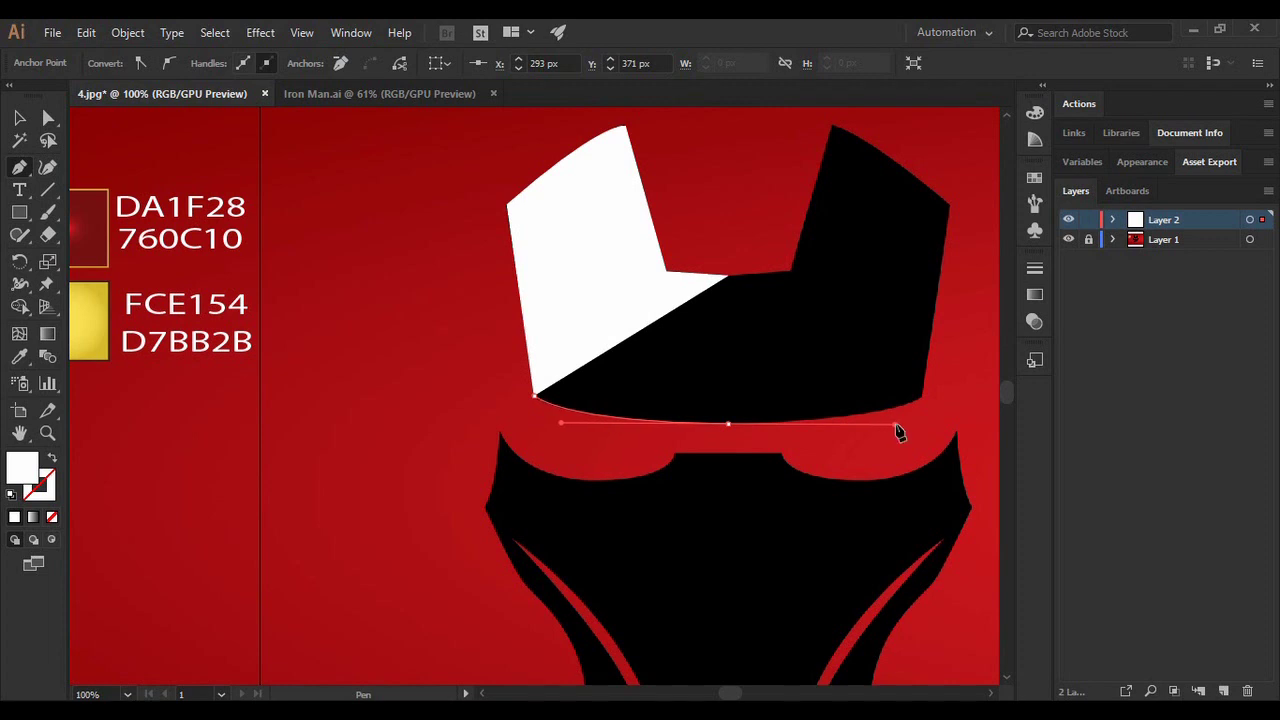
click(727, 425)
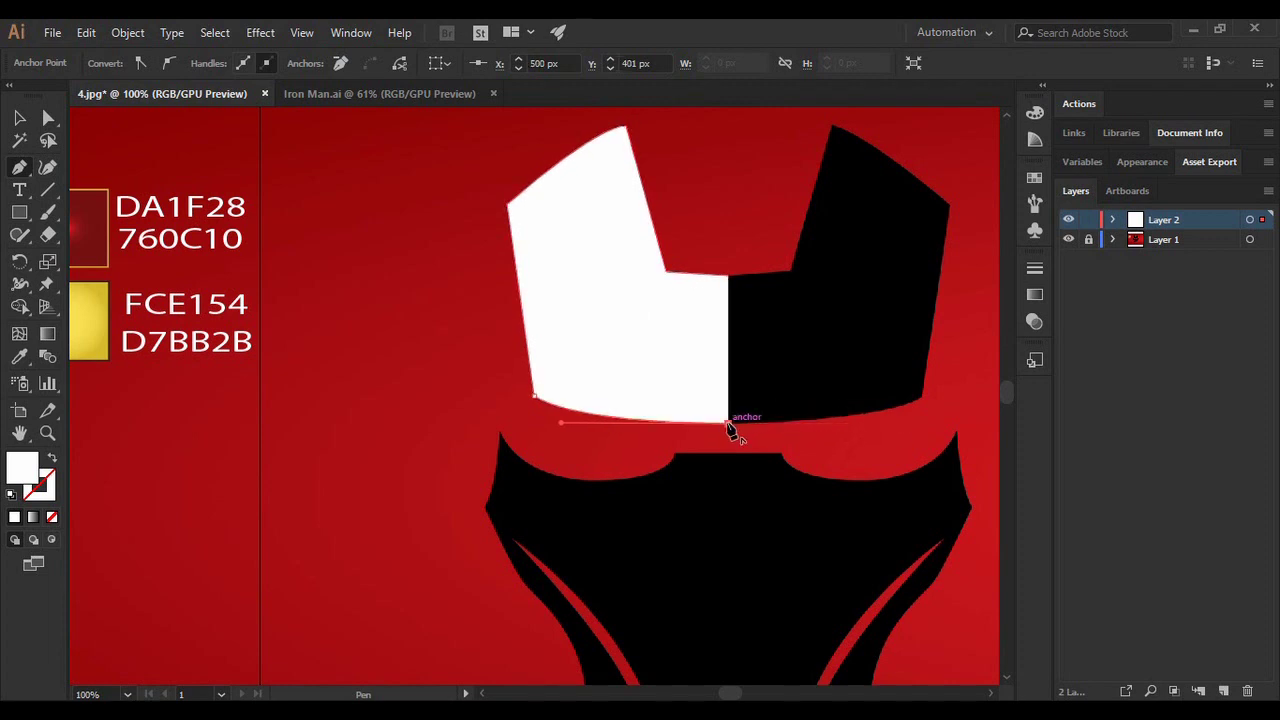
click(729, 277)
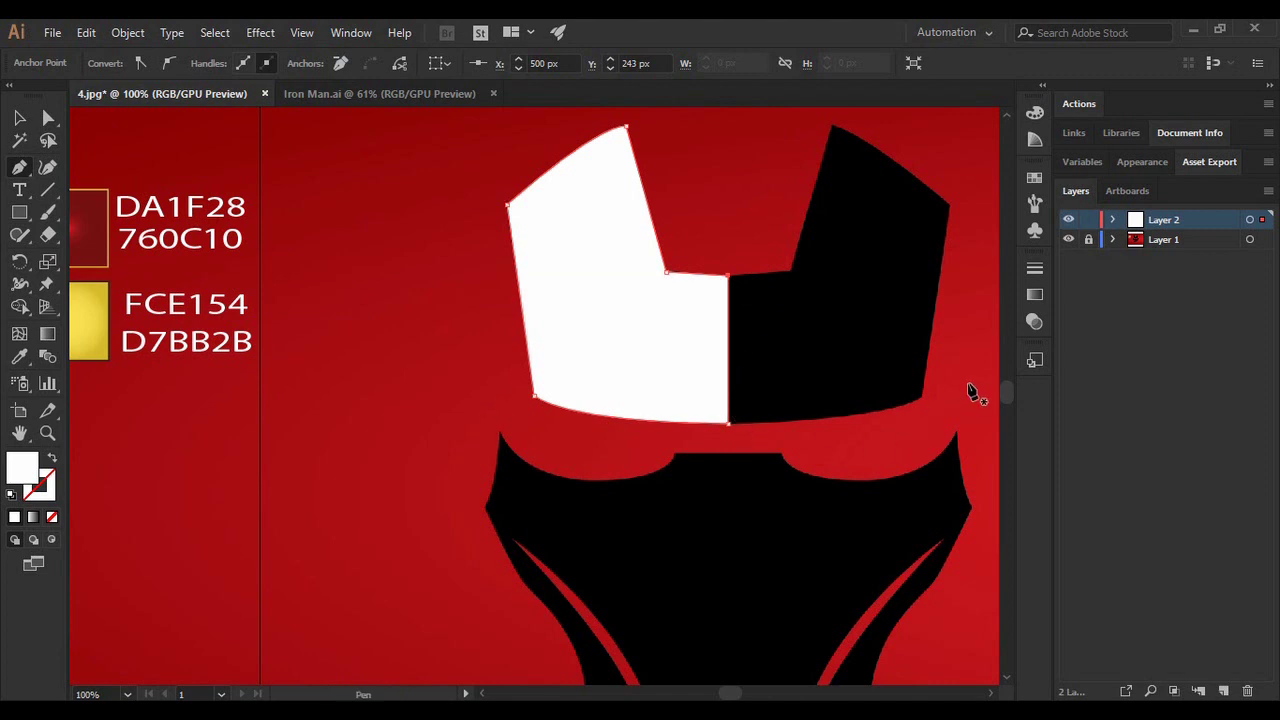
- Start the middle-piece path at 200% zoom, with anchors at its top notch and upper-left tip
drag(1010, 397, 1009, 402)
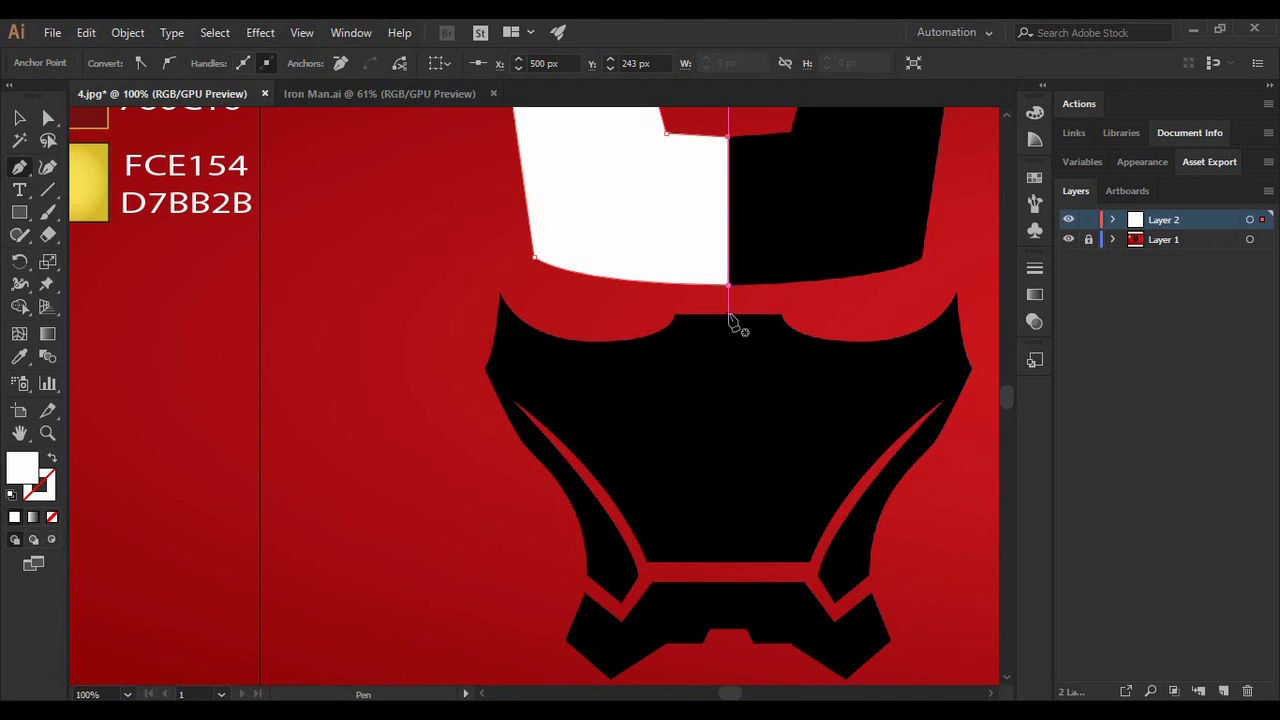
key(ctrl+plus)
key(ctrl+plus)
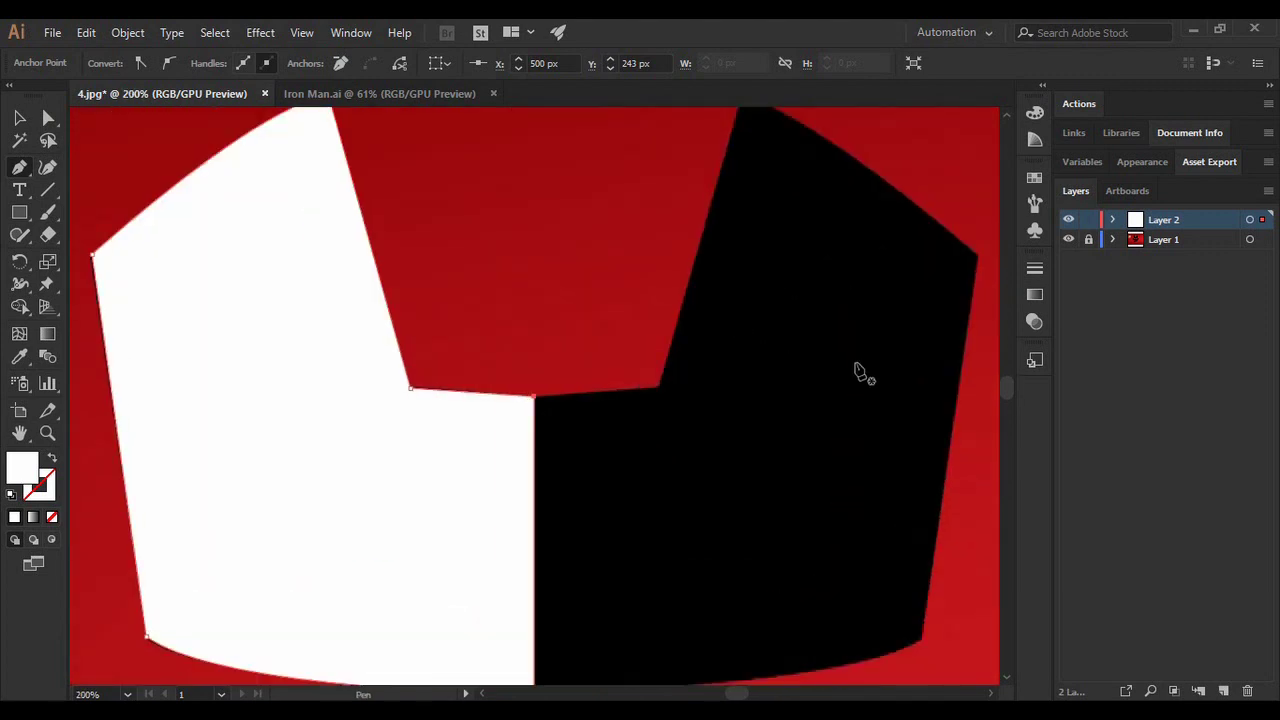
drag(1005, 388, 1005, 398)
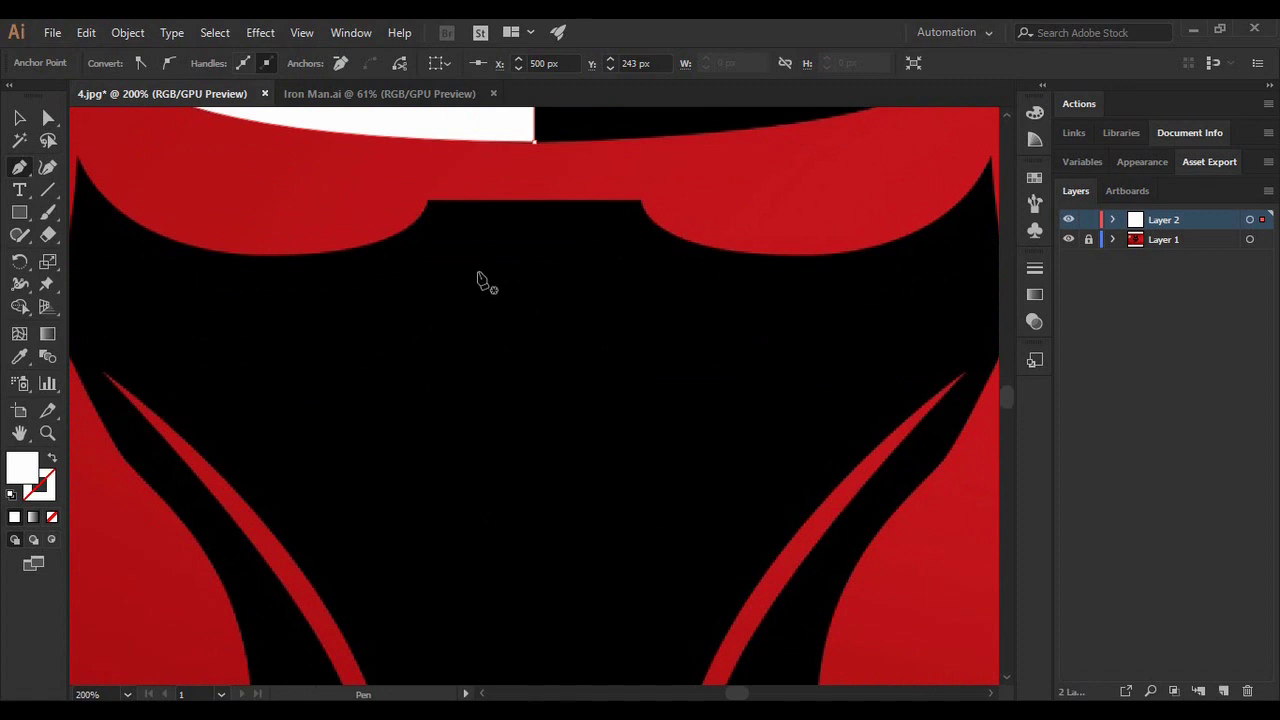
click(534, 201)
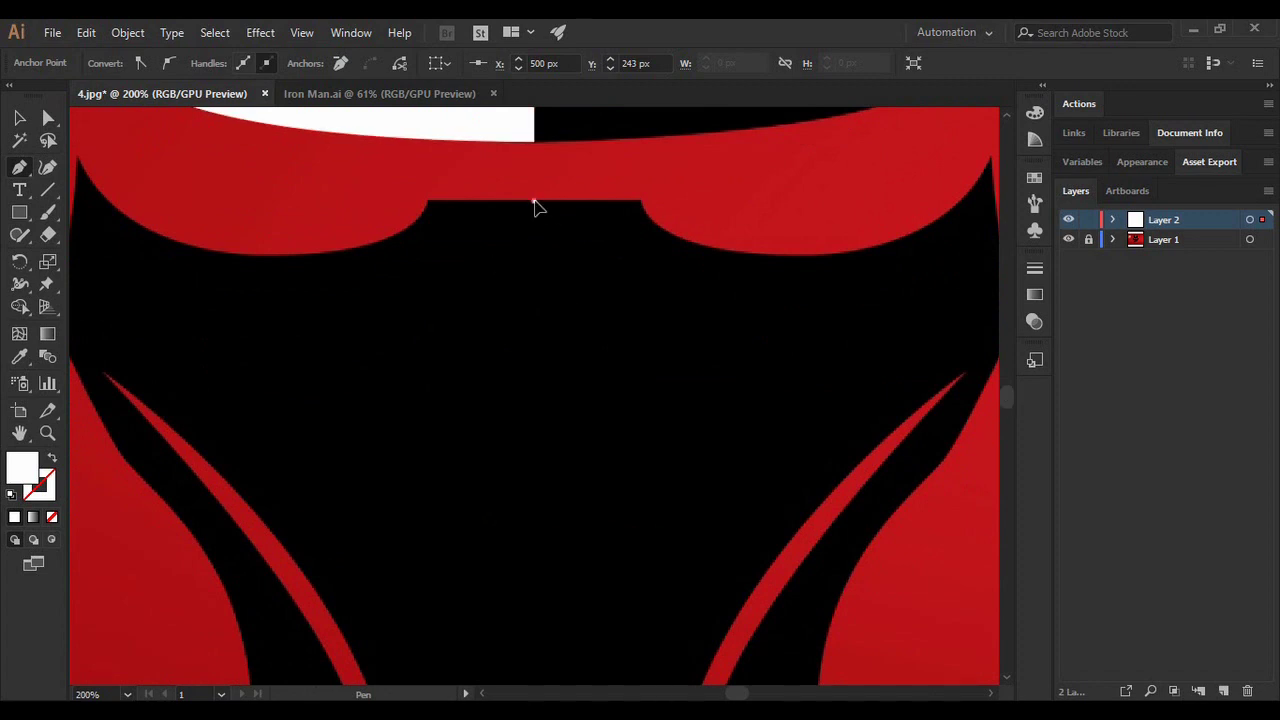
drag(534, 206, 462, 207)
click(427, 201)
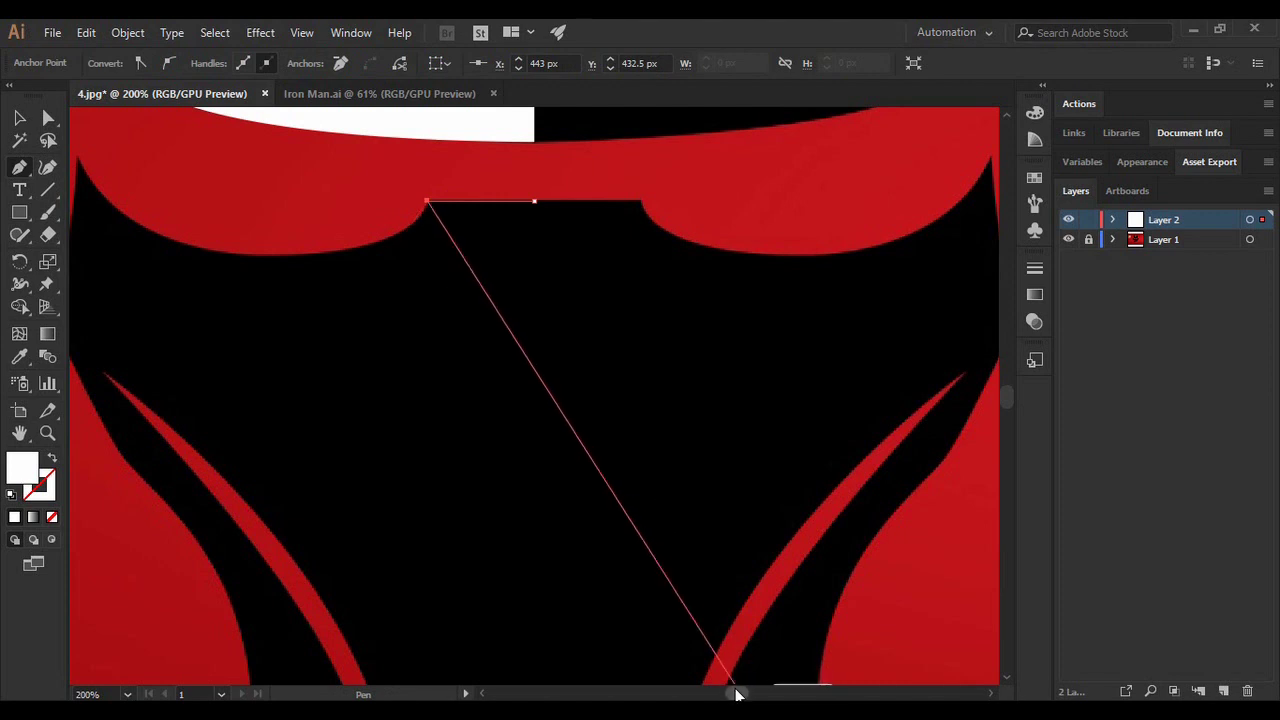
drag(737, 692, 733, 694)
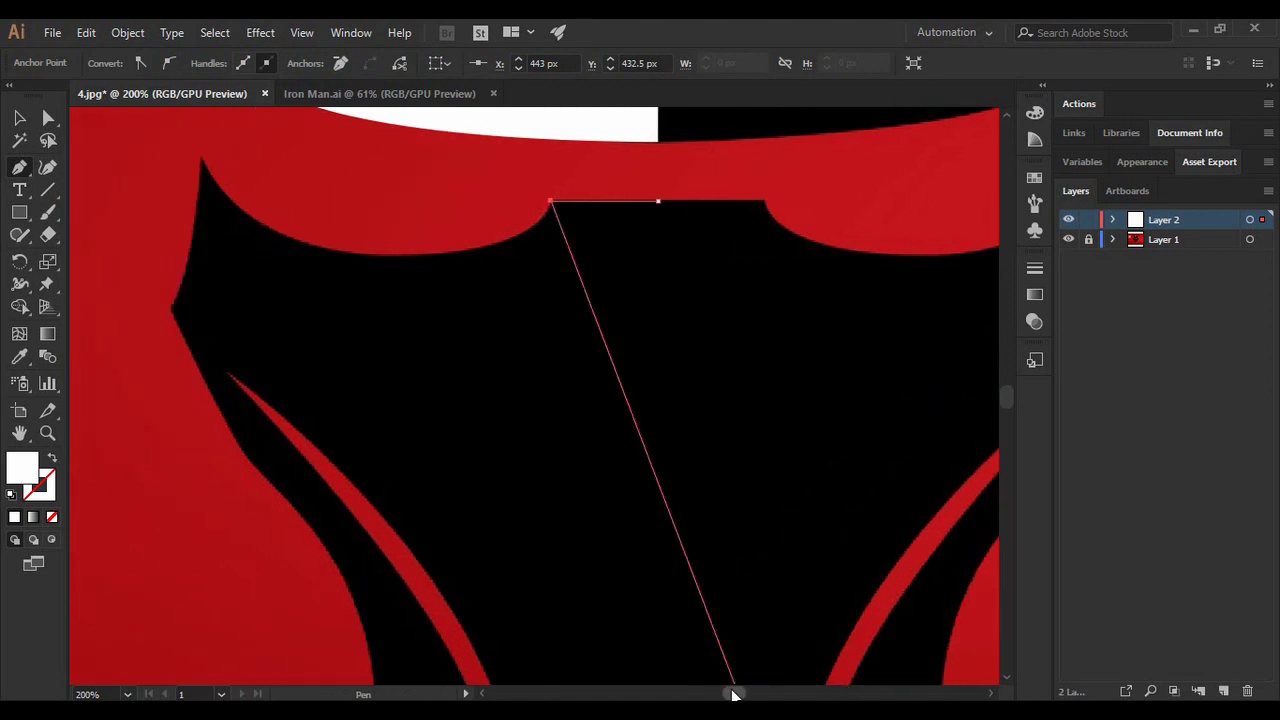
click(200, 157)
drag(200, 157, 503, 162)
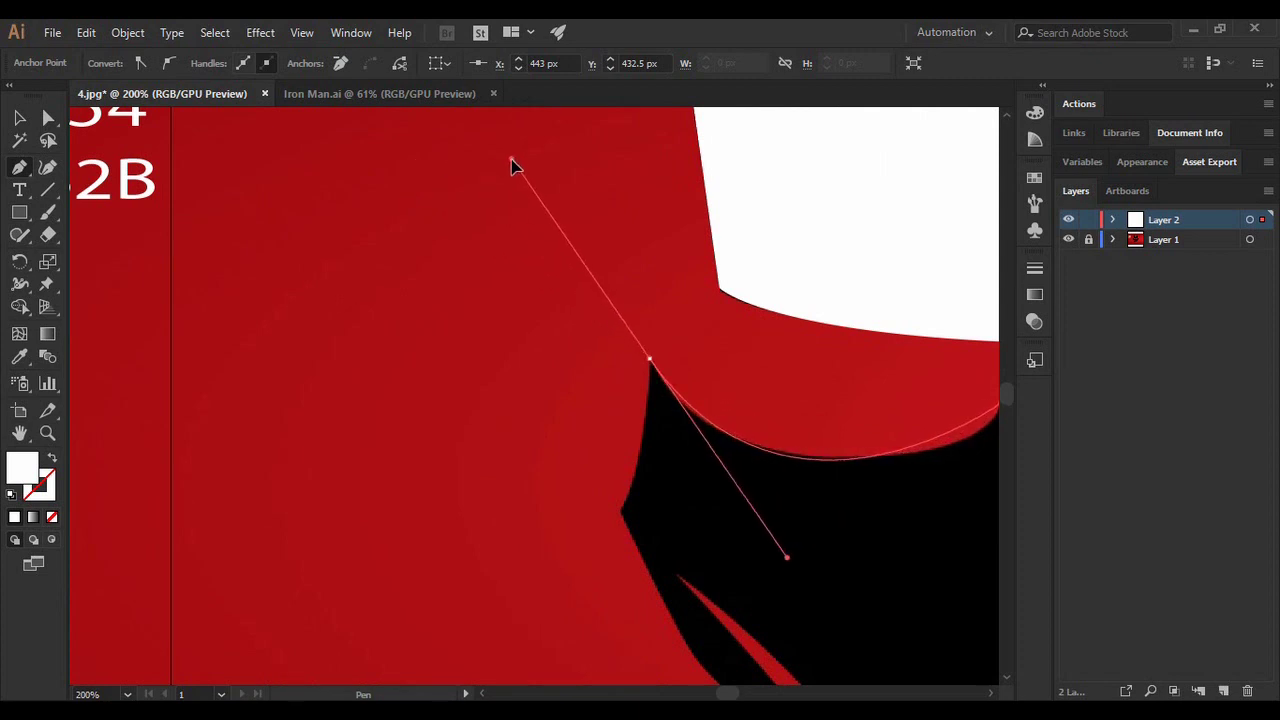
drag(511, 165, 654, 369)
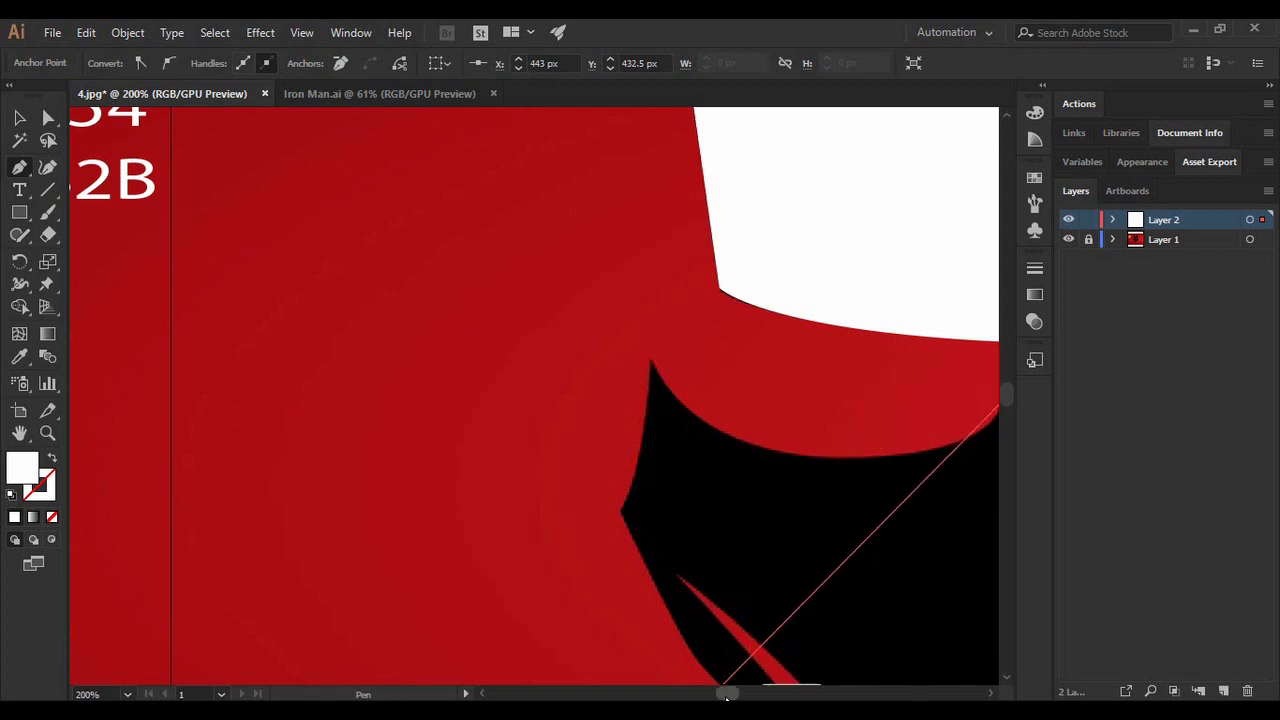
scroll(733, 694, right, 5)
- Extend the path around the black area's curved top to the corner below the hat and its left point
scroll(735, 694, left, 3)
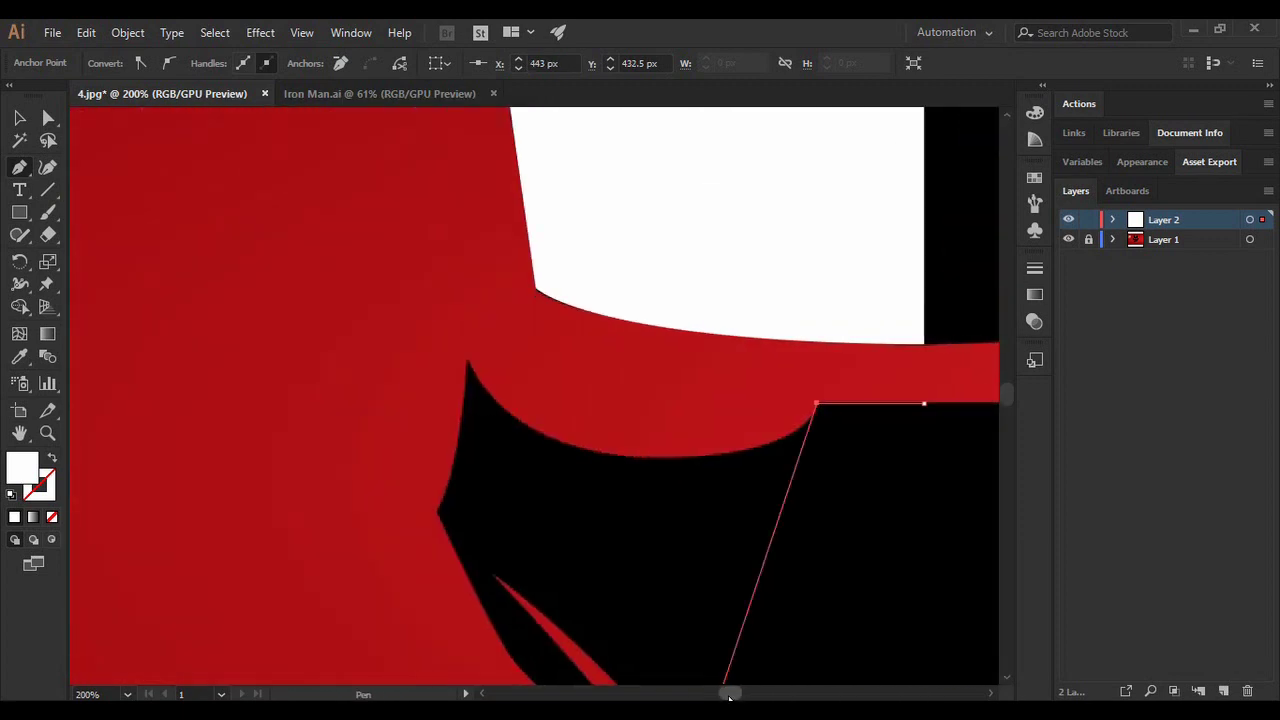
click(704, 459)
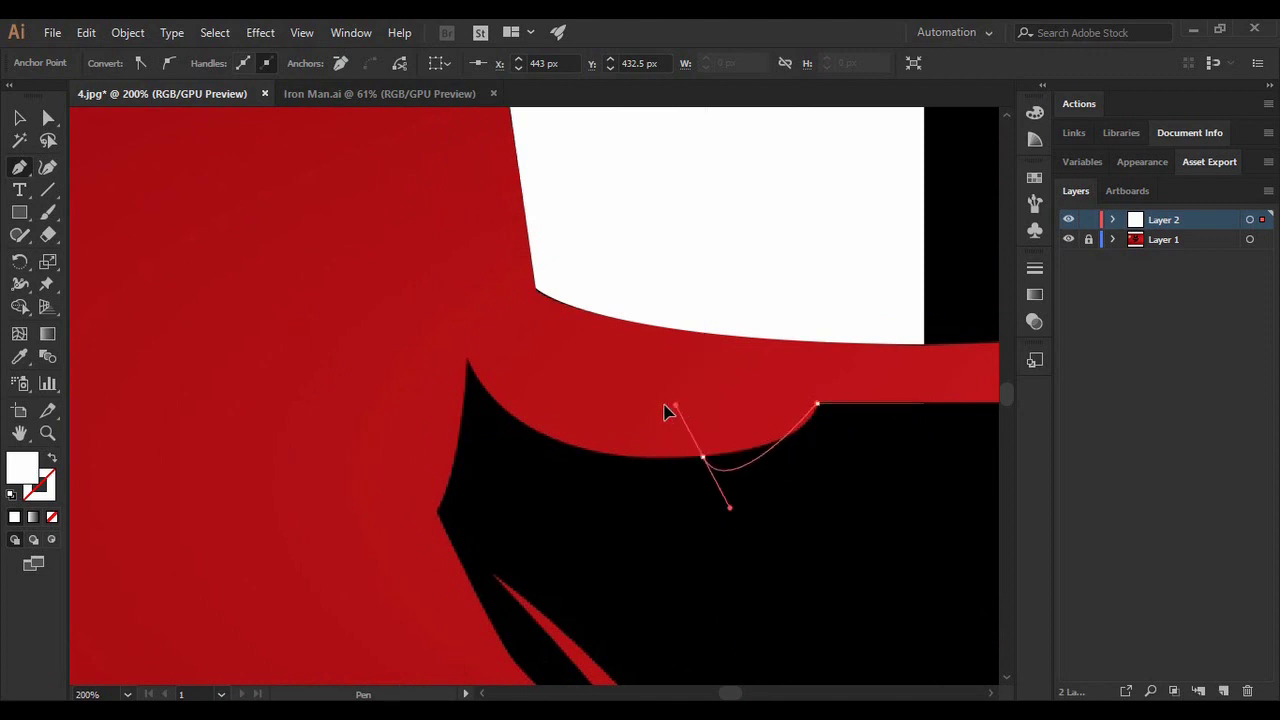
drag(668, 413, 590, 478)
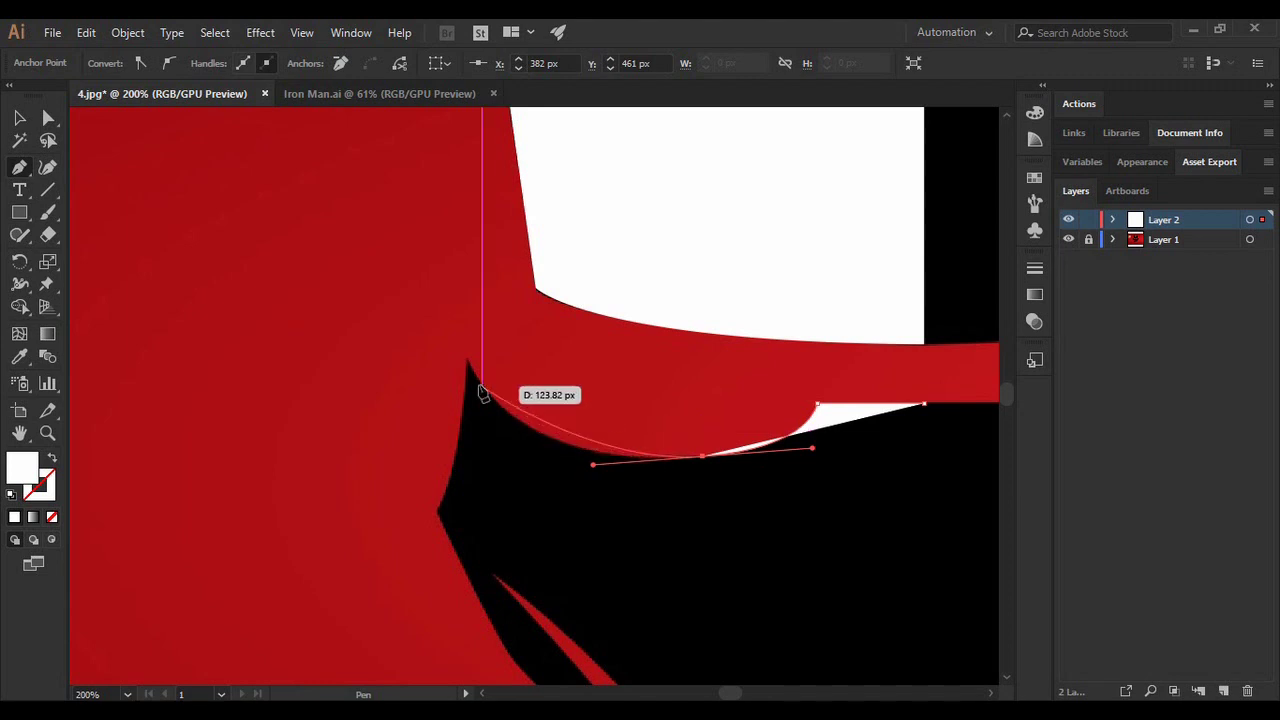
click(468, 366)
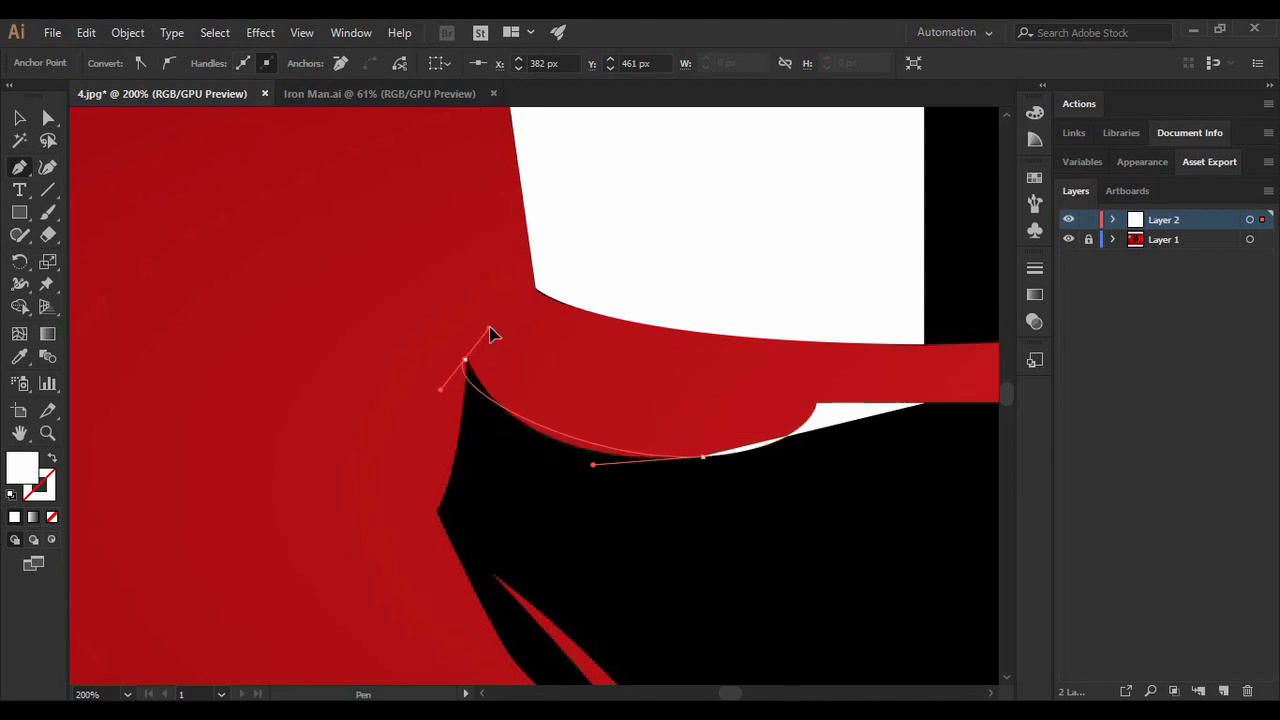
drag(490, 335, 420, 290)
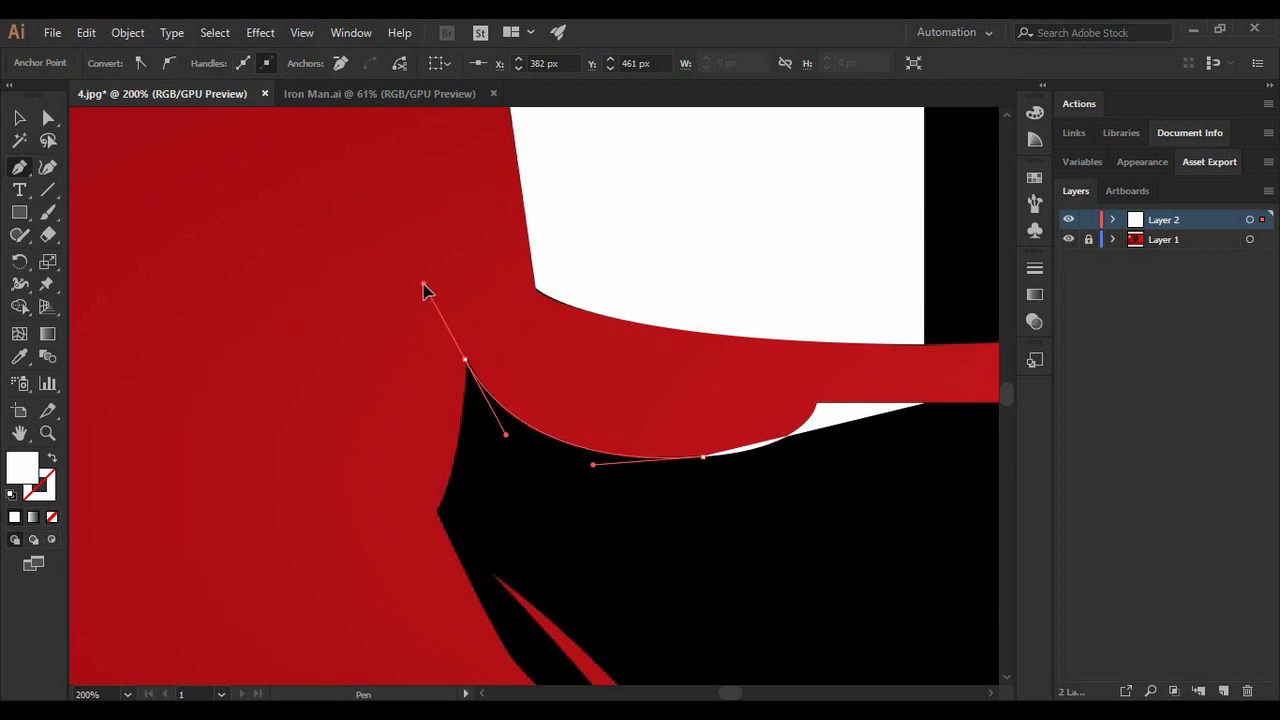
drag(423, 290, 423, 290)
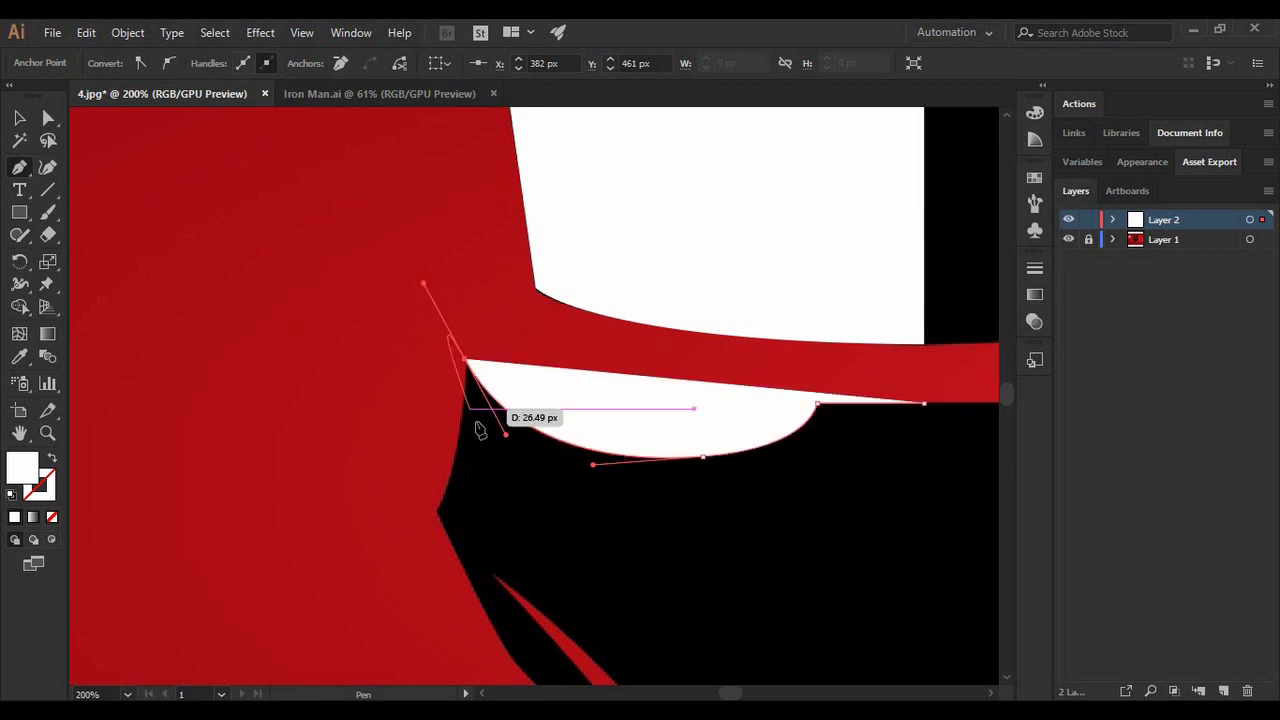
click(468, 366)
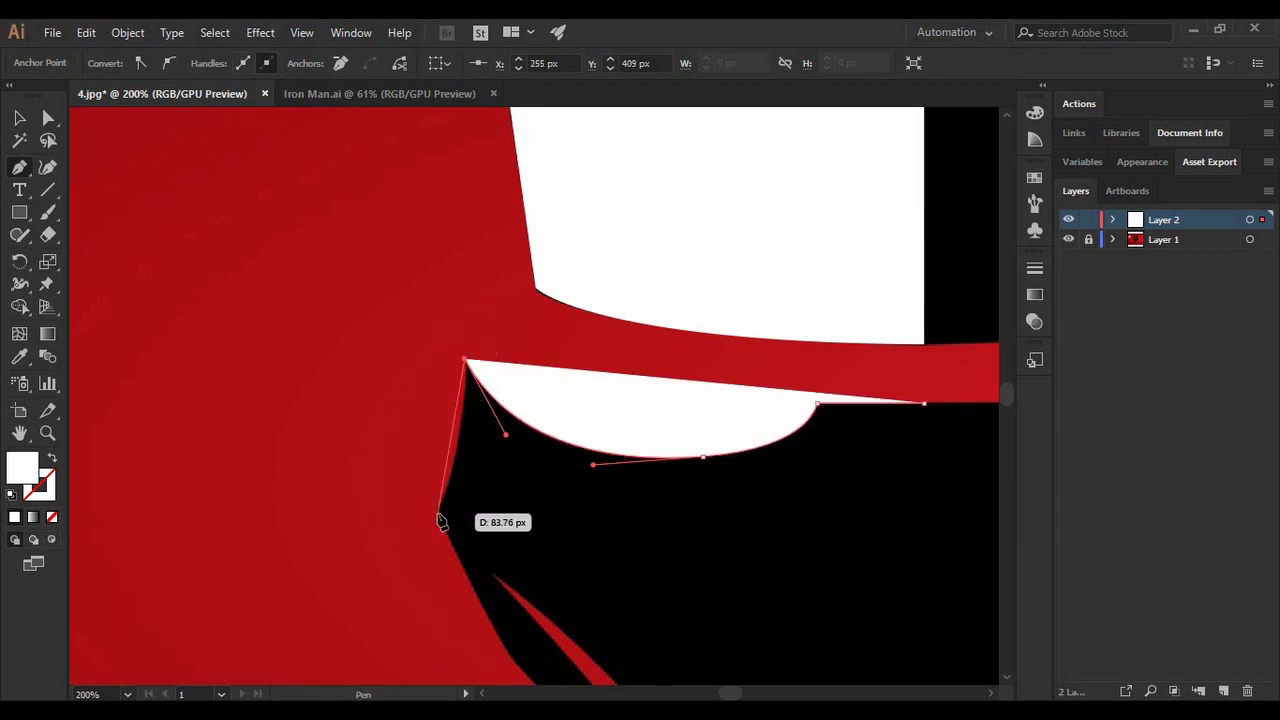
click(440, 516)
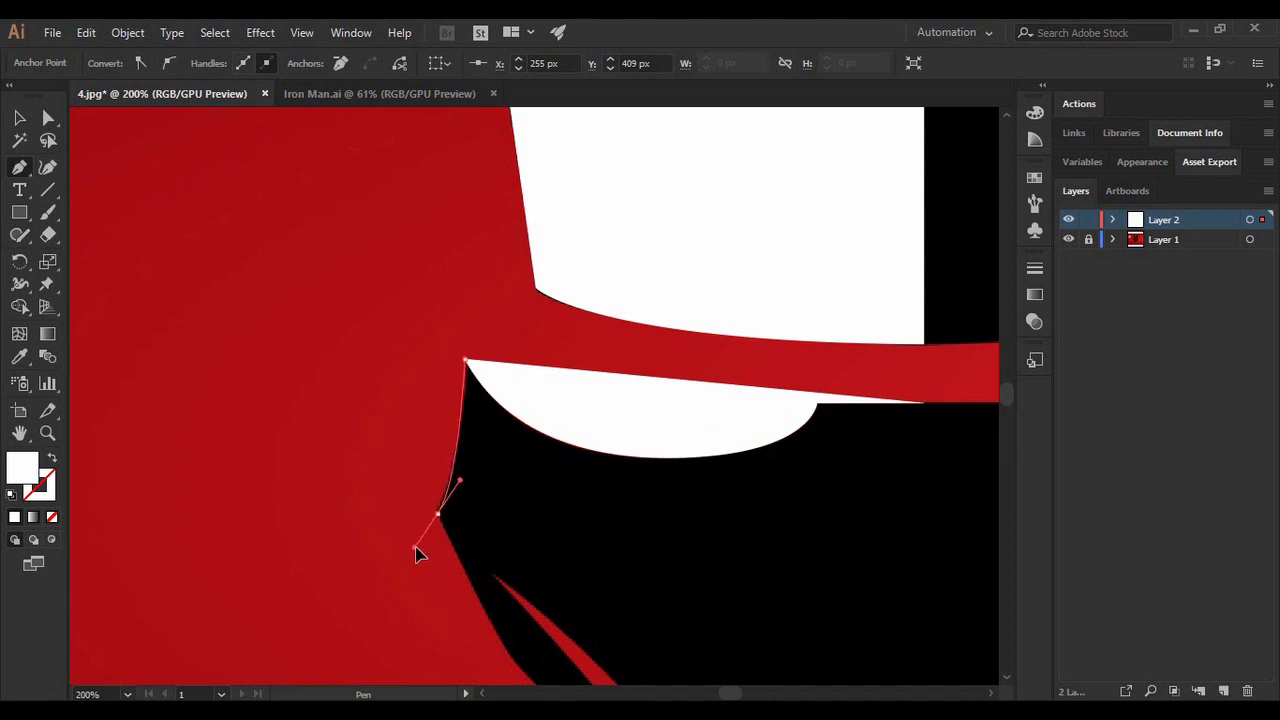
drag(418, 553, 420, 551)
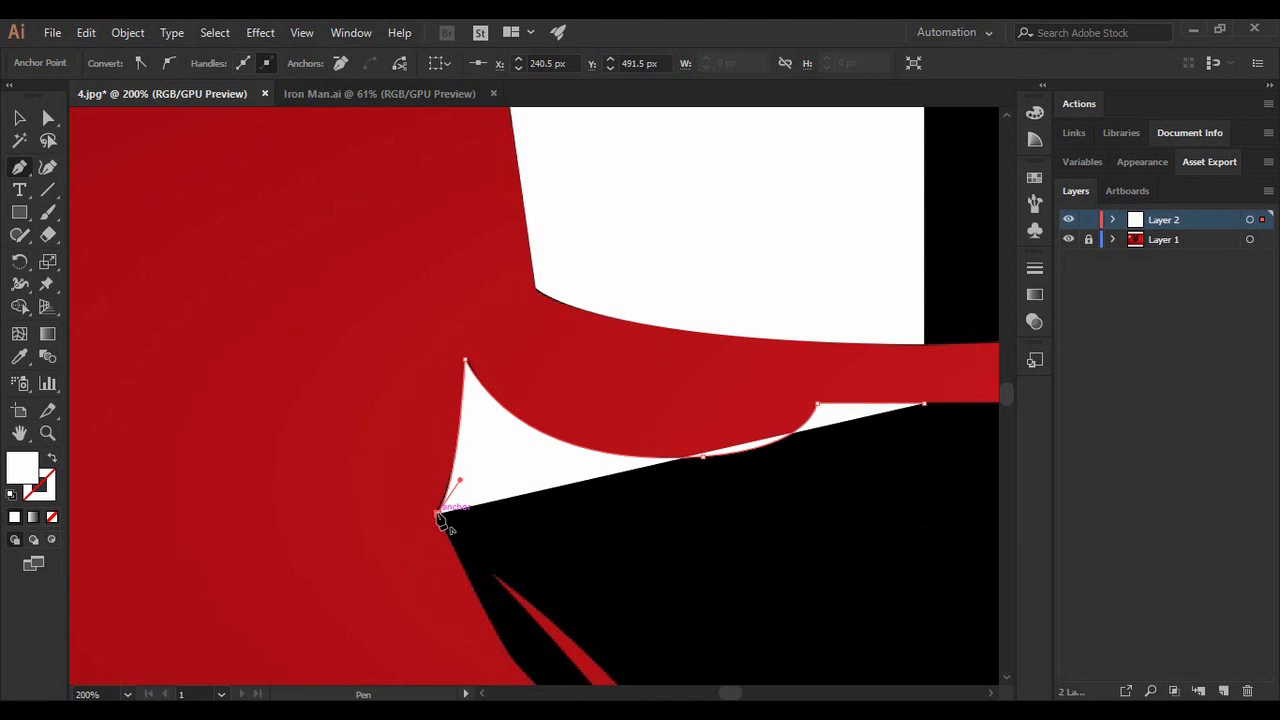
- Add a curved anchor lower along the red edge, undoing the misplaced points
scroll(1010, 396, down, 5)
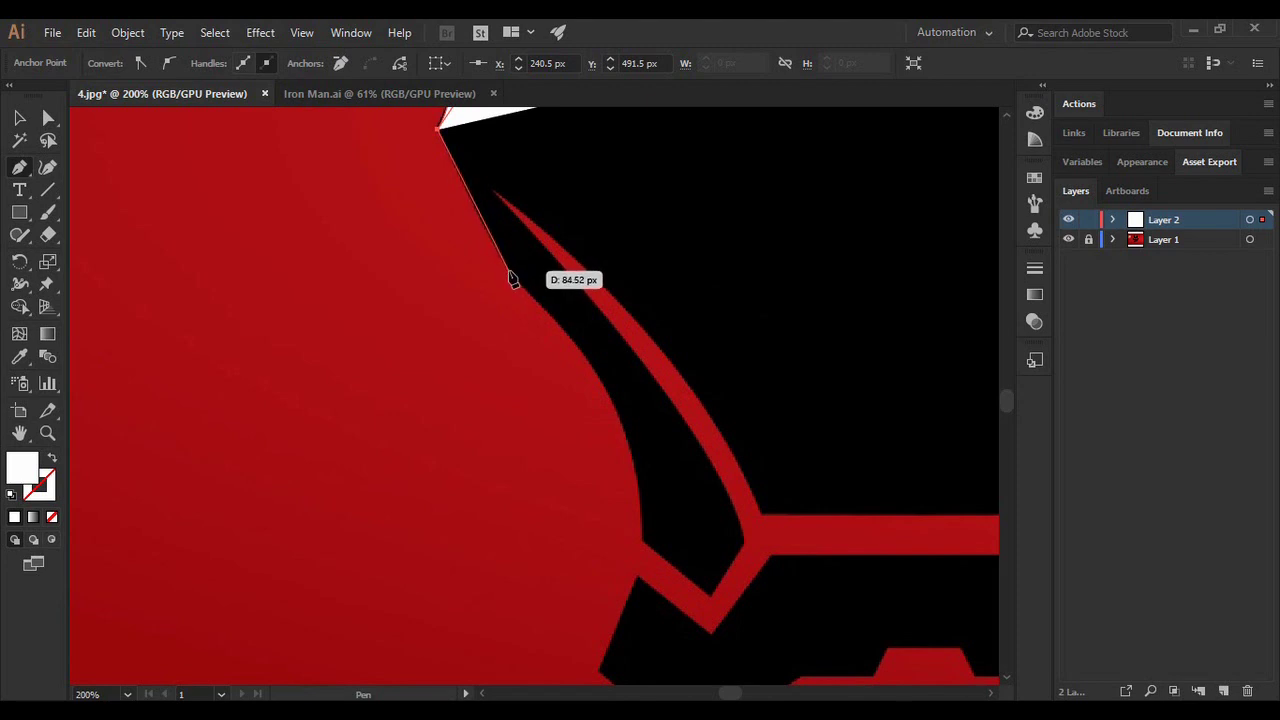
click(510, 270)
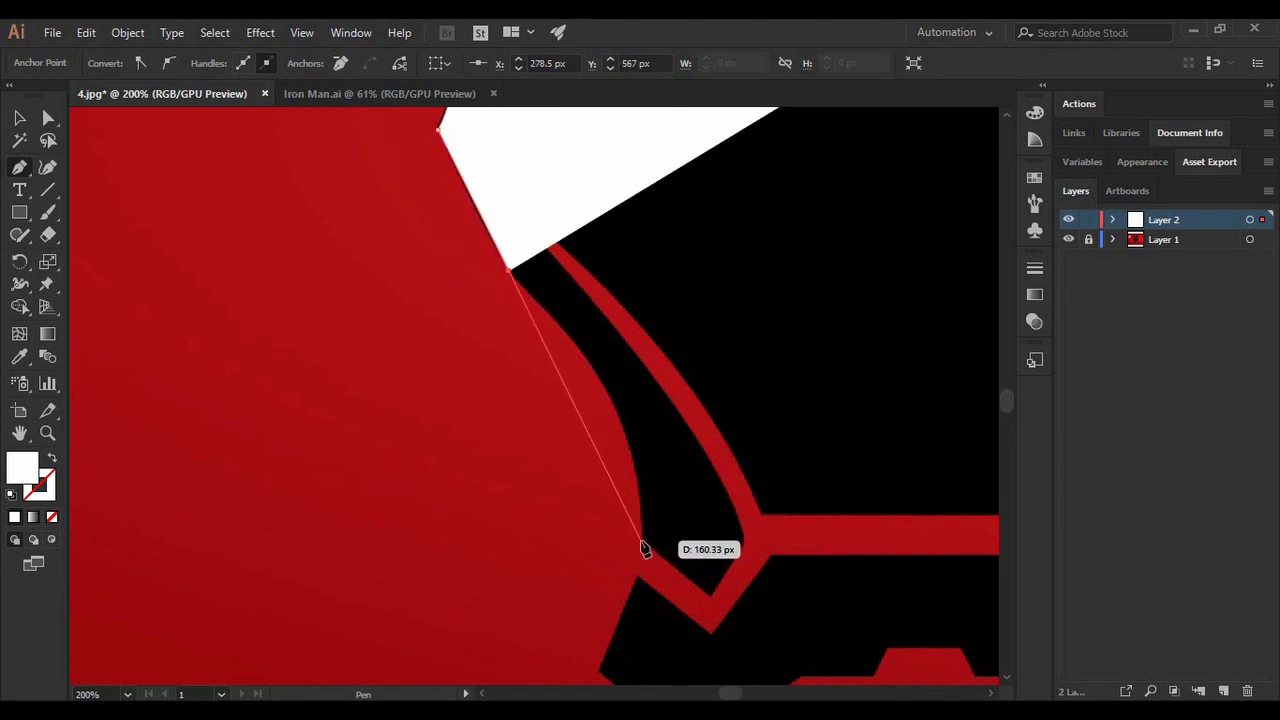
drag(641, 540, 655, 488)
scroll(1003, 406, up, 3)
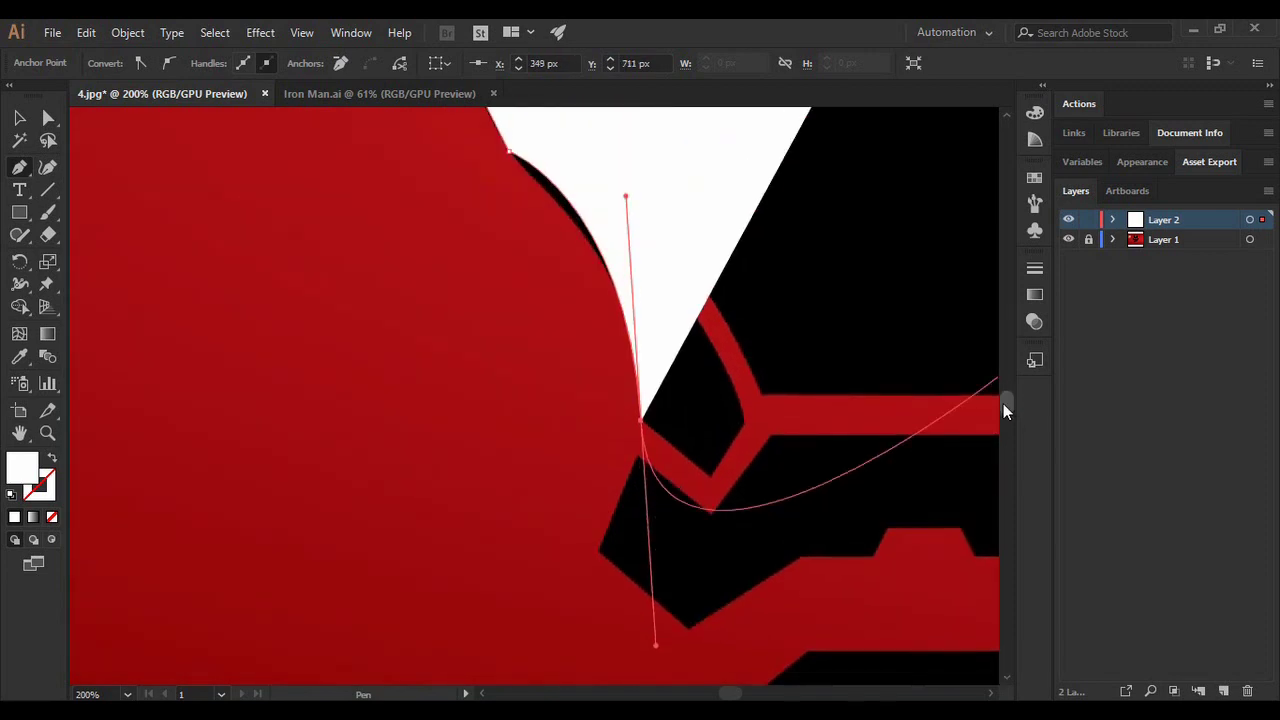
scroll(1003, 402, up, 1)
key(ctrl+z)
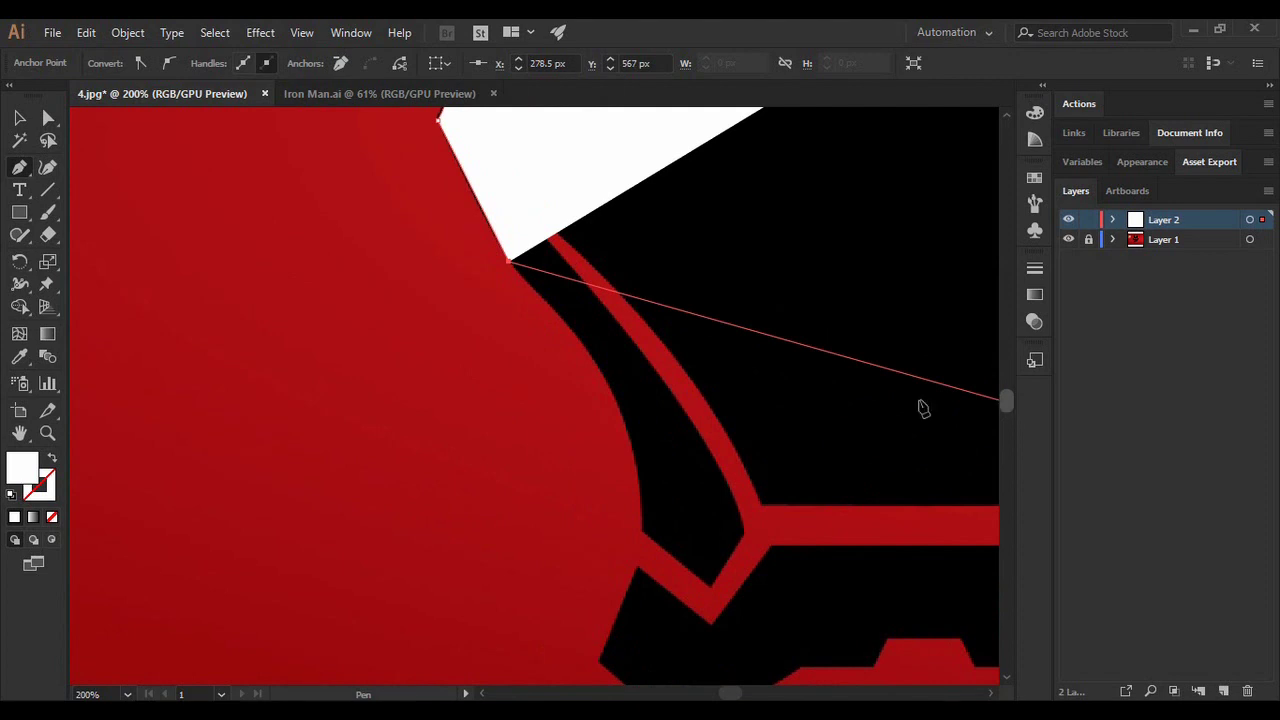
drag(638, 530, 632, 421)
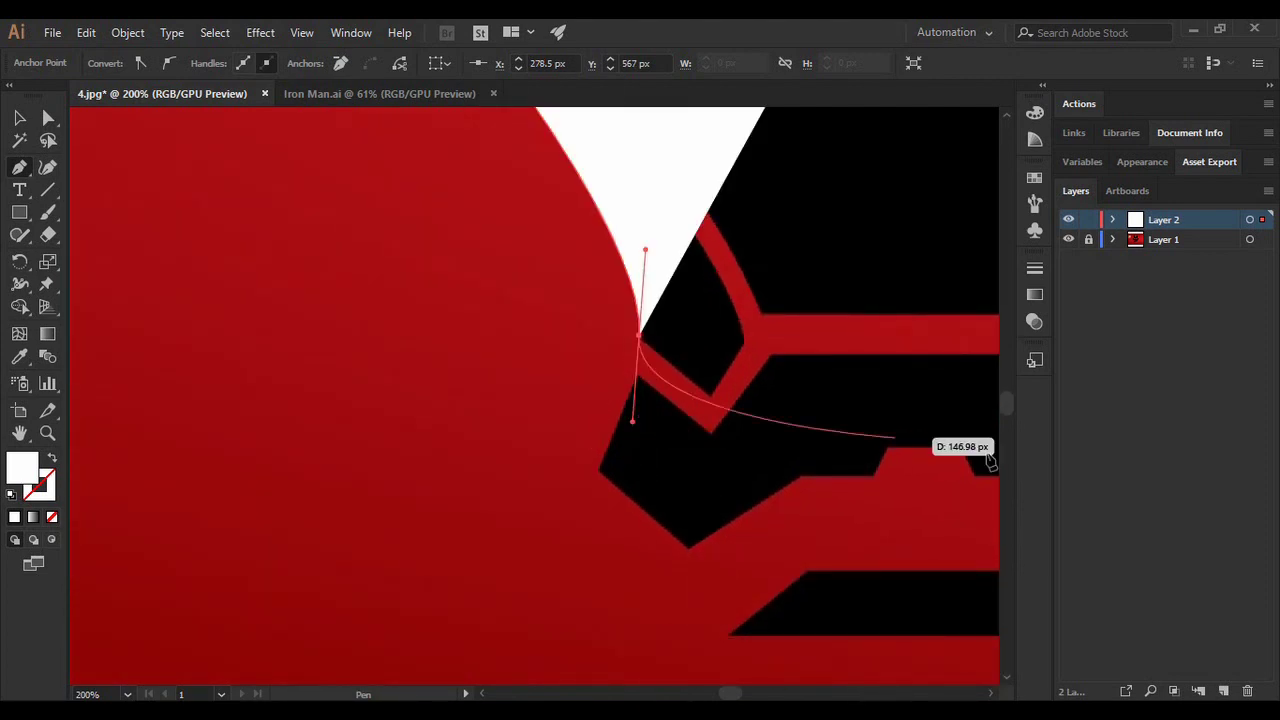
drag(1006, 405, 1006, 401)
key(ctrl+z)
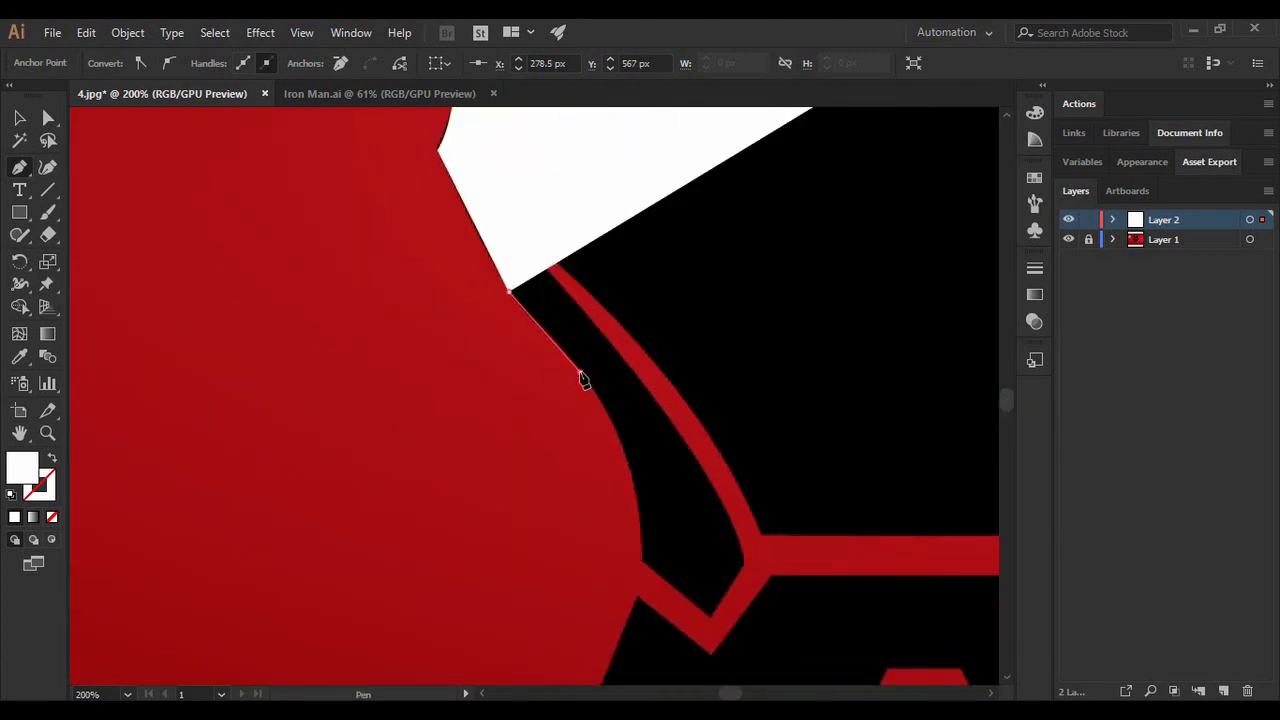
- Place anchors down the rounded red edge to the stripe's lower tip and the bar junction
click(581, 373)
drag(634, 487, 621, 529)
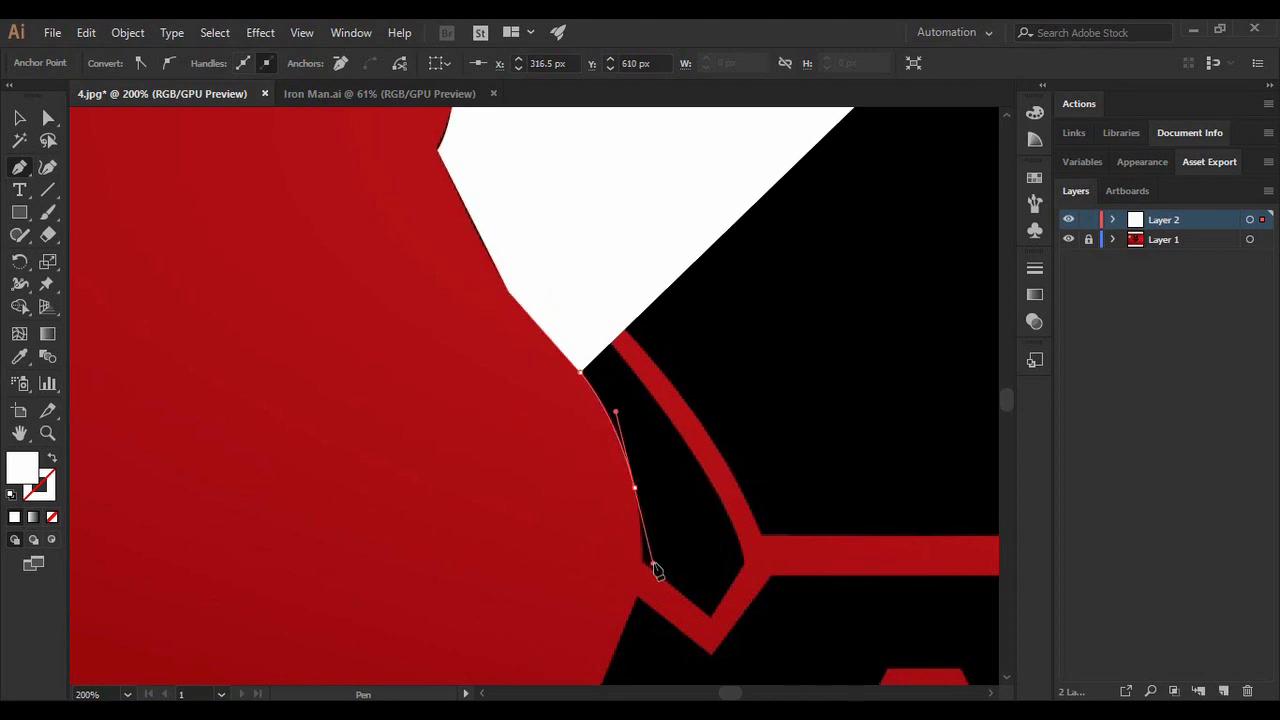
drag(656, 570, 654, 567)
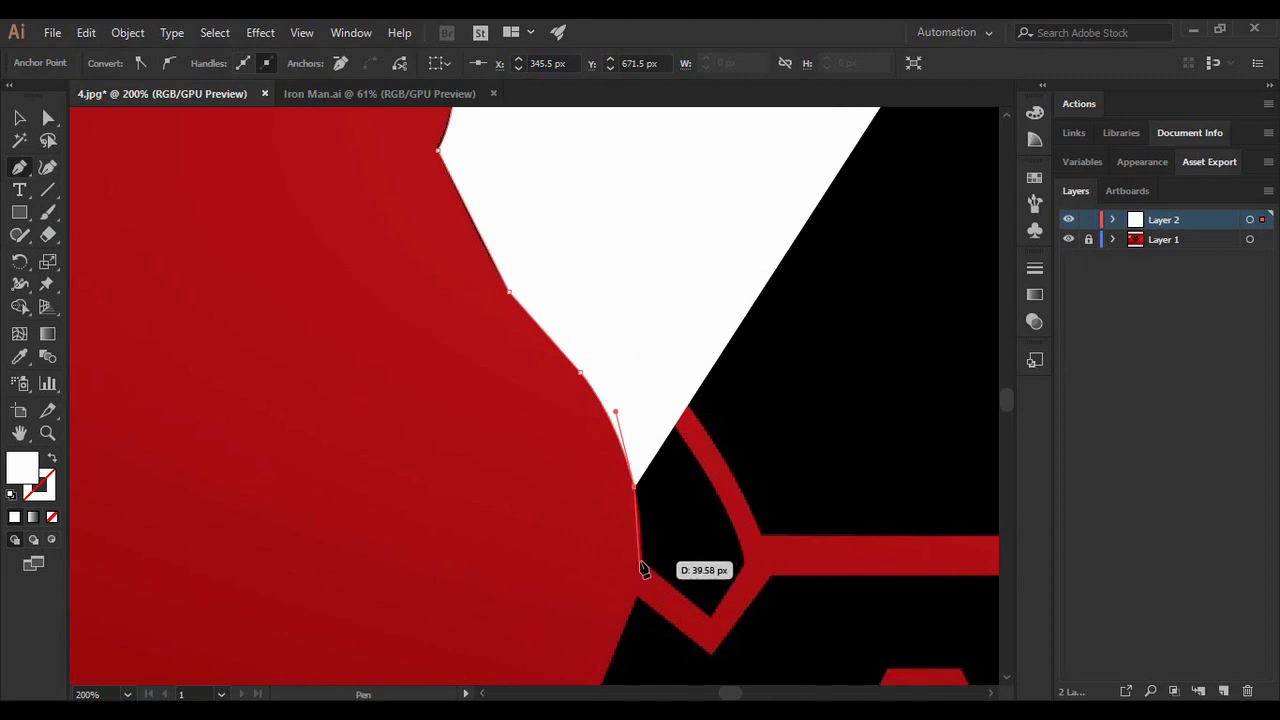
click(642, 558)
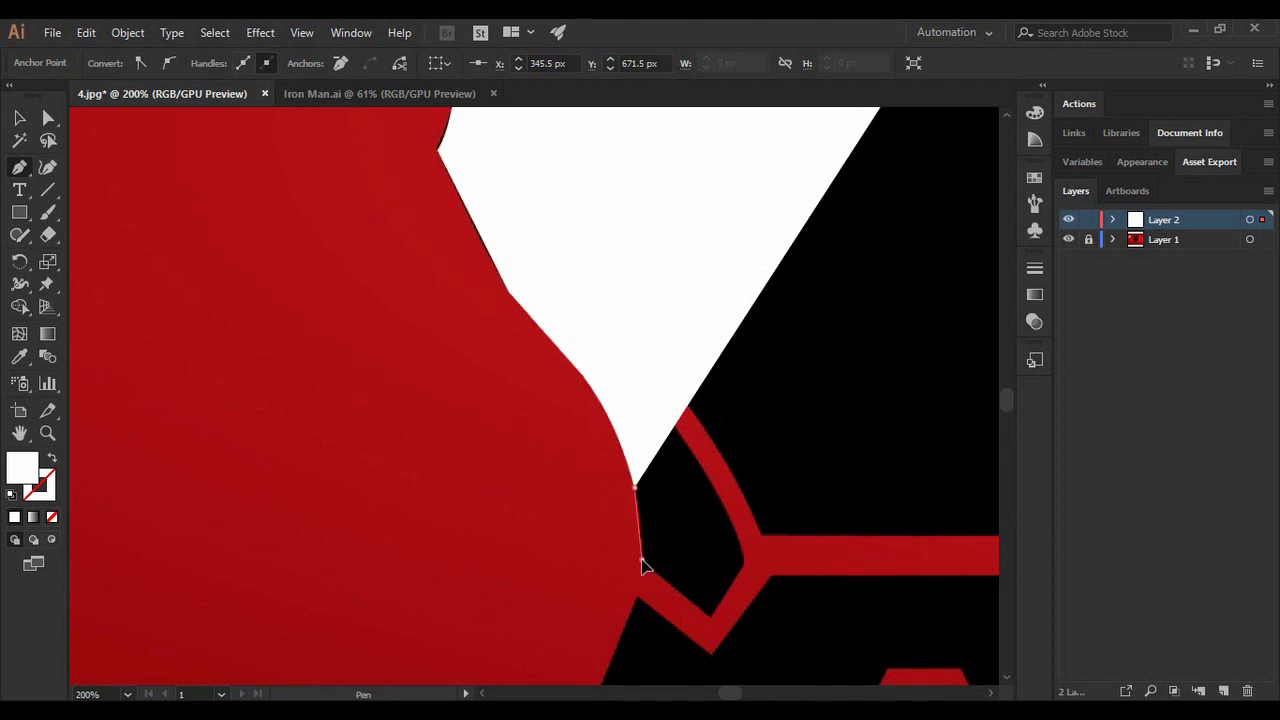
click(710, 613)
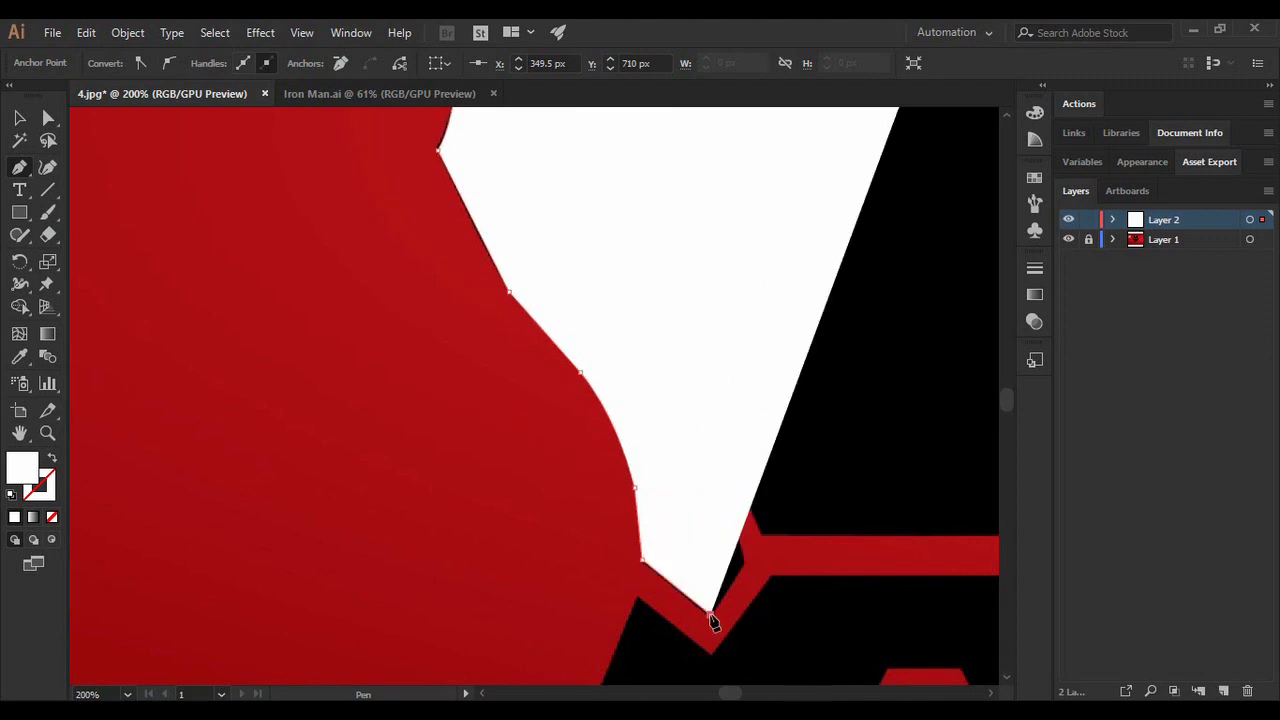
click(742, 568)
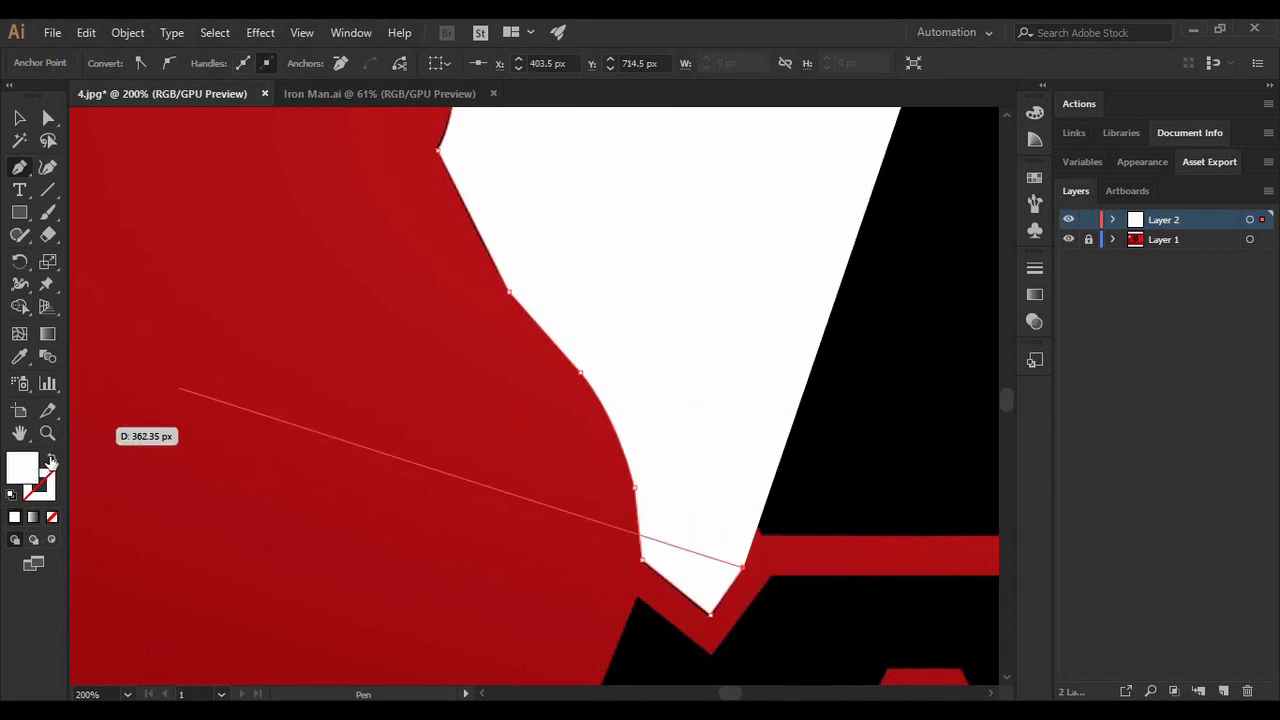
- Set the fill to none and curve the path up along the stripe's inner edge
click(52, 460)
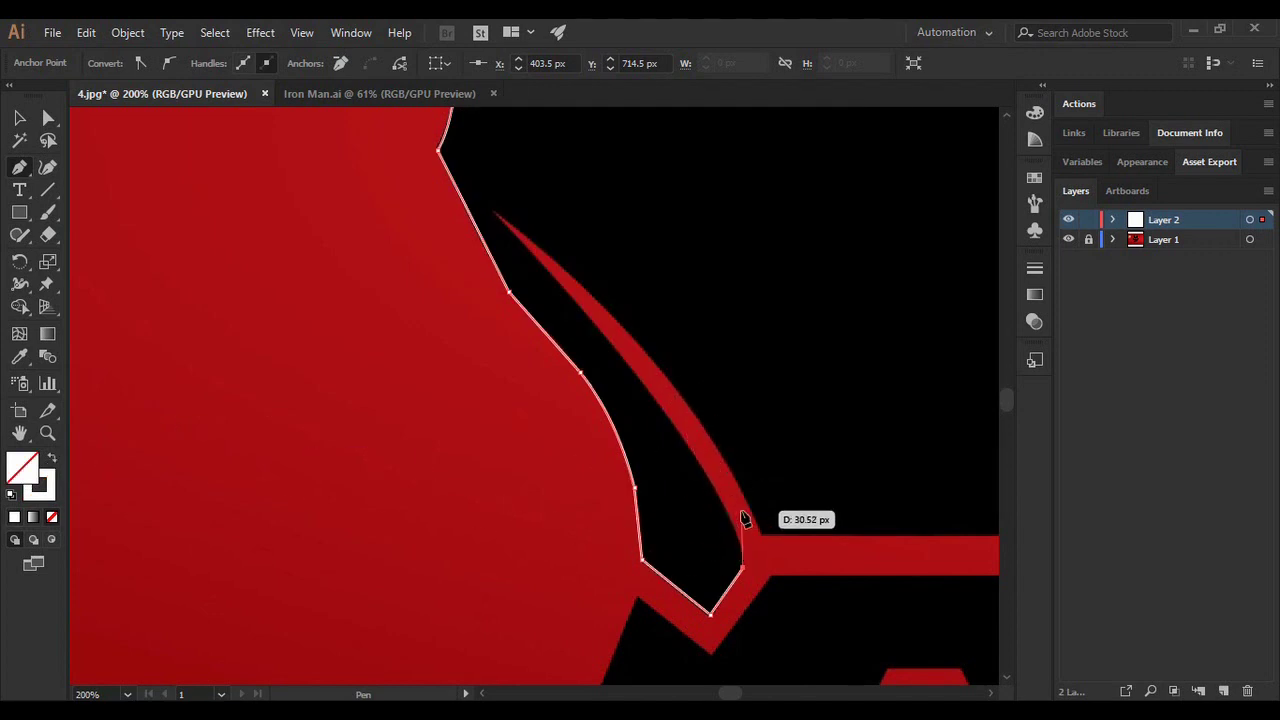
ctrl+click(728, 517)
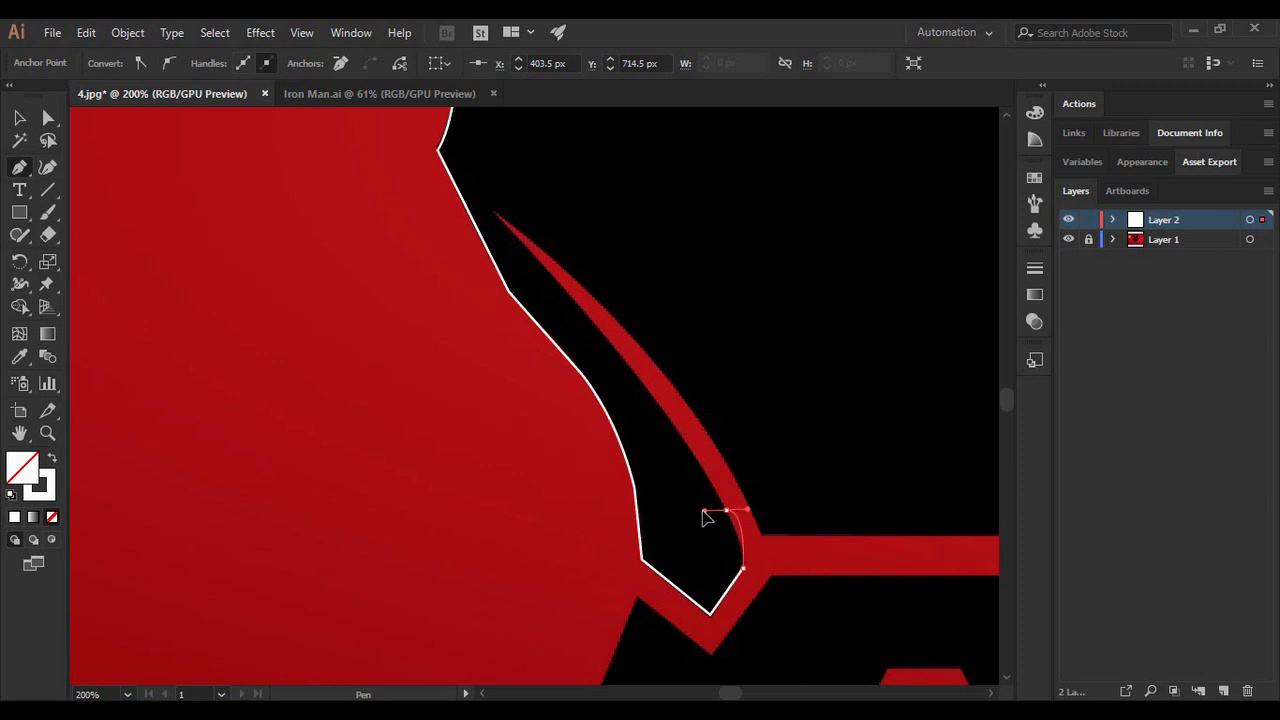
ctrl+click(727, 510)
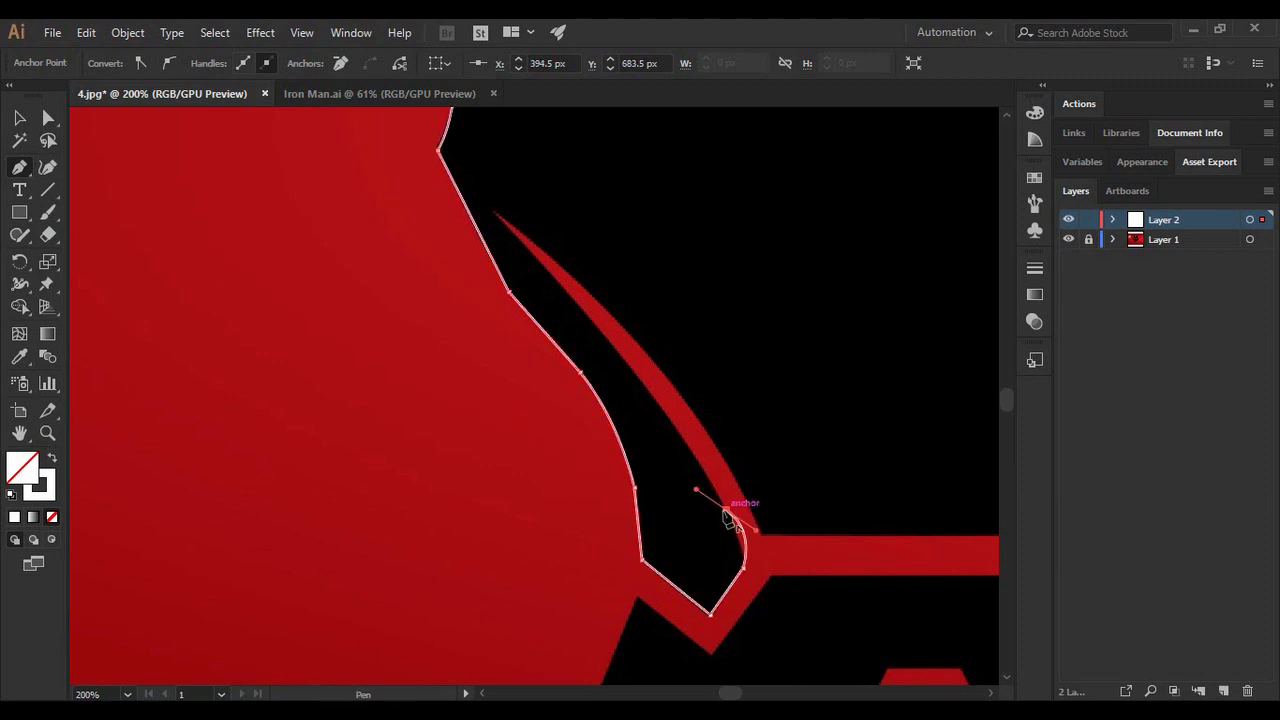
key(ctrl+z)
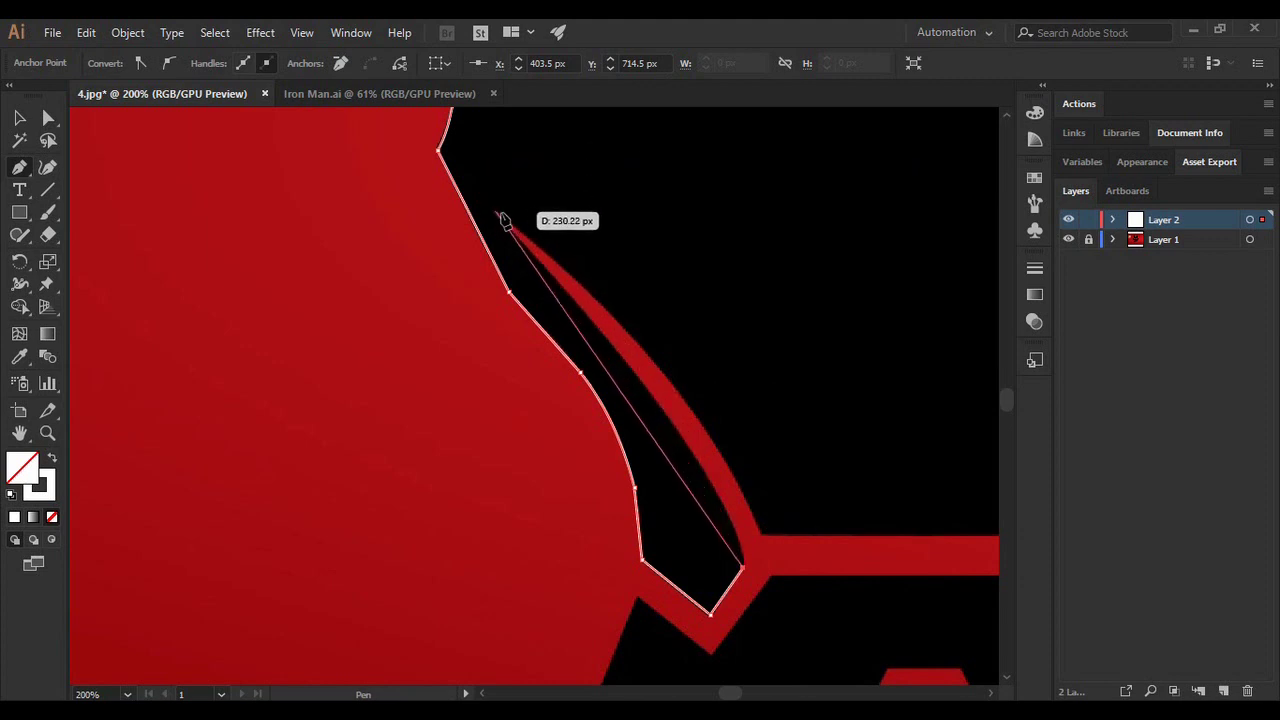
drag(496, 214, 320, 129)
scroll(331, 131, up, 5)
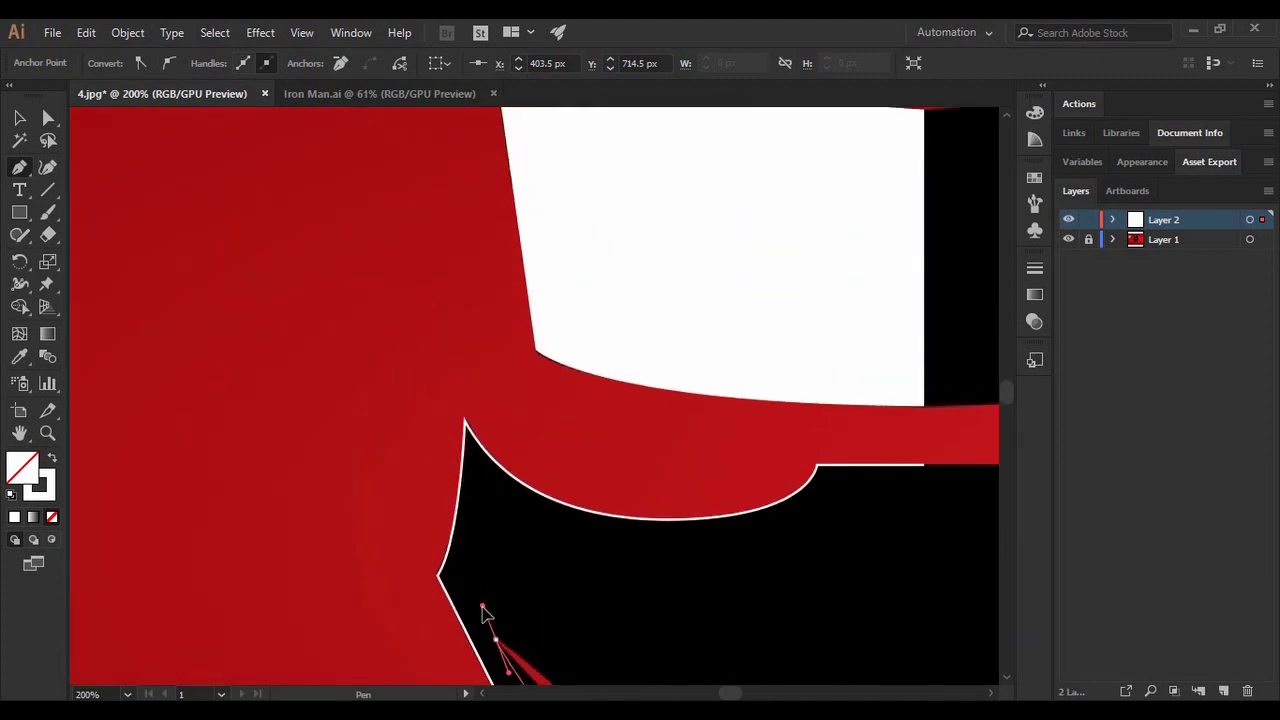
- Trace the curved cheek slit edge up to its top with smooth anchors, undoing misplaced points
drag(495, 590, 494, 527)
scroll(520, 580, down, 6)
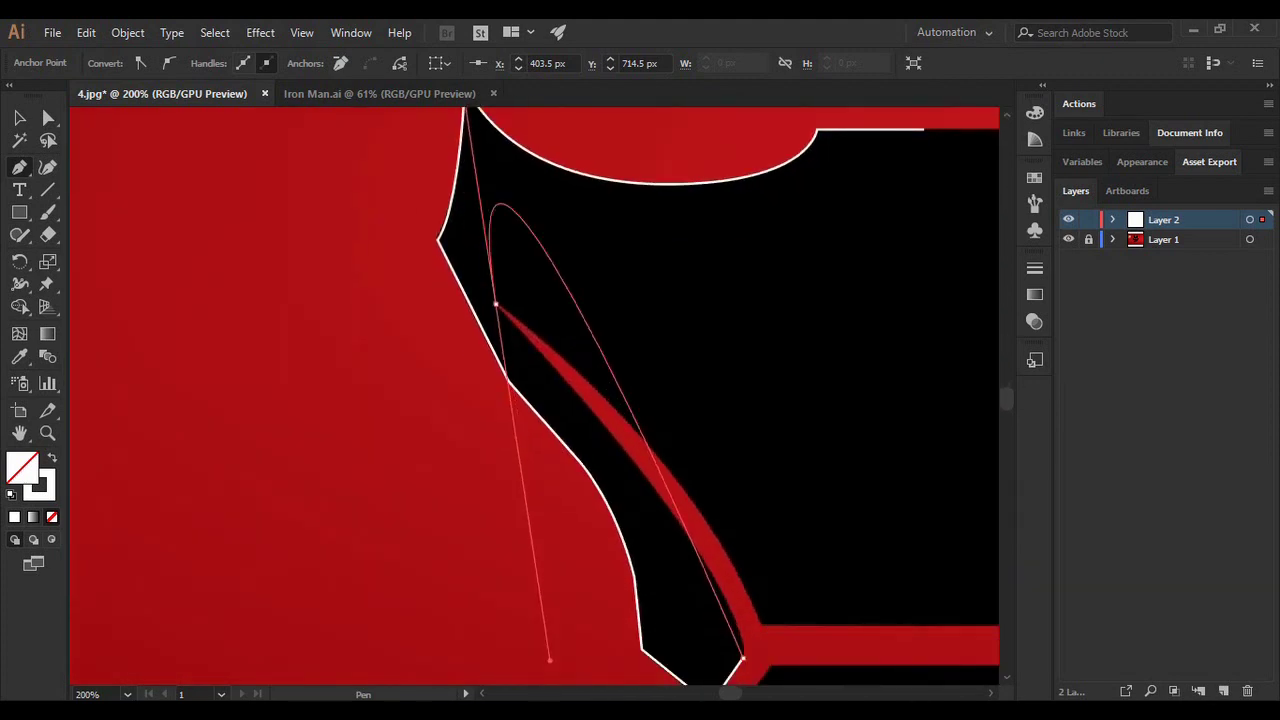
click(496, 161)
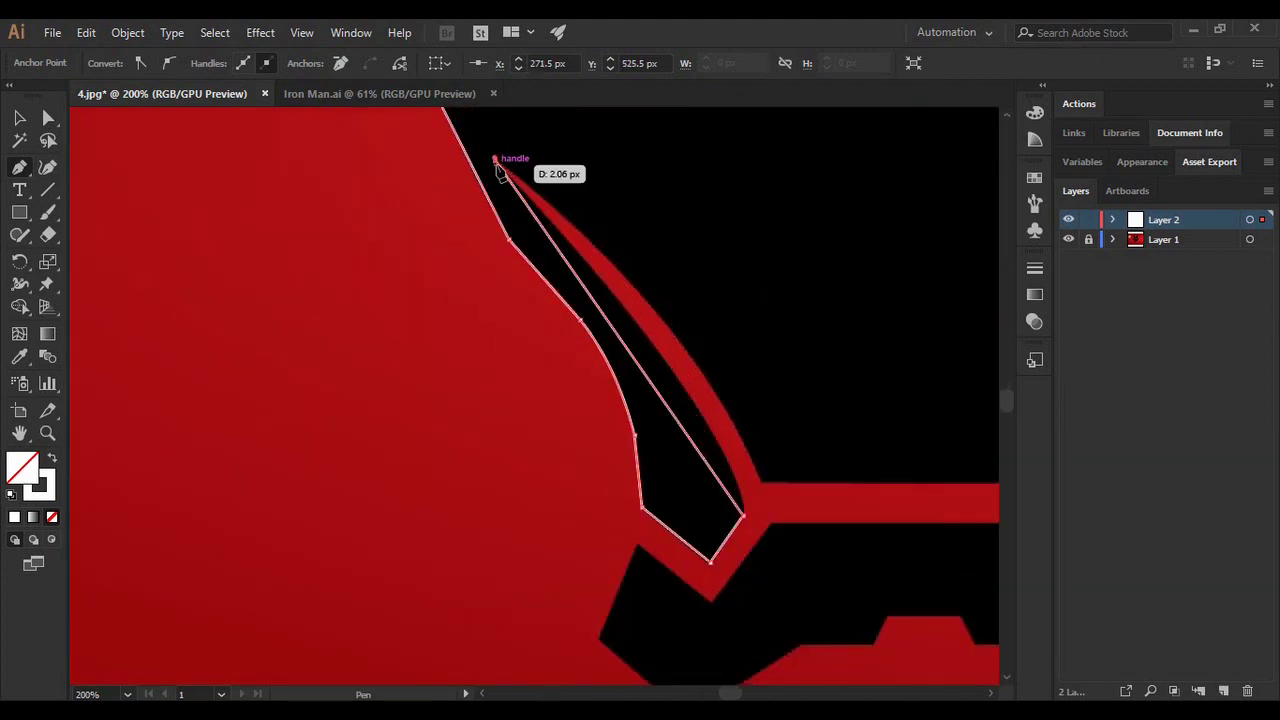
key(ctrl+z)
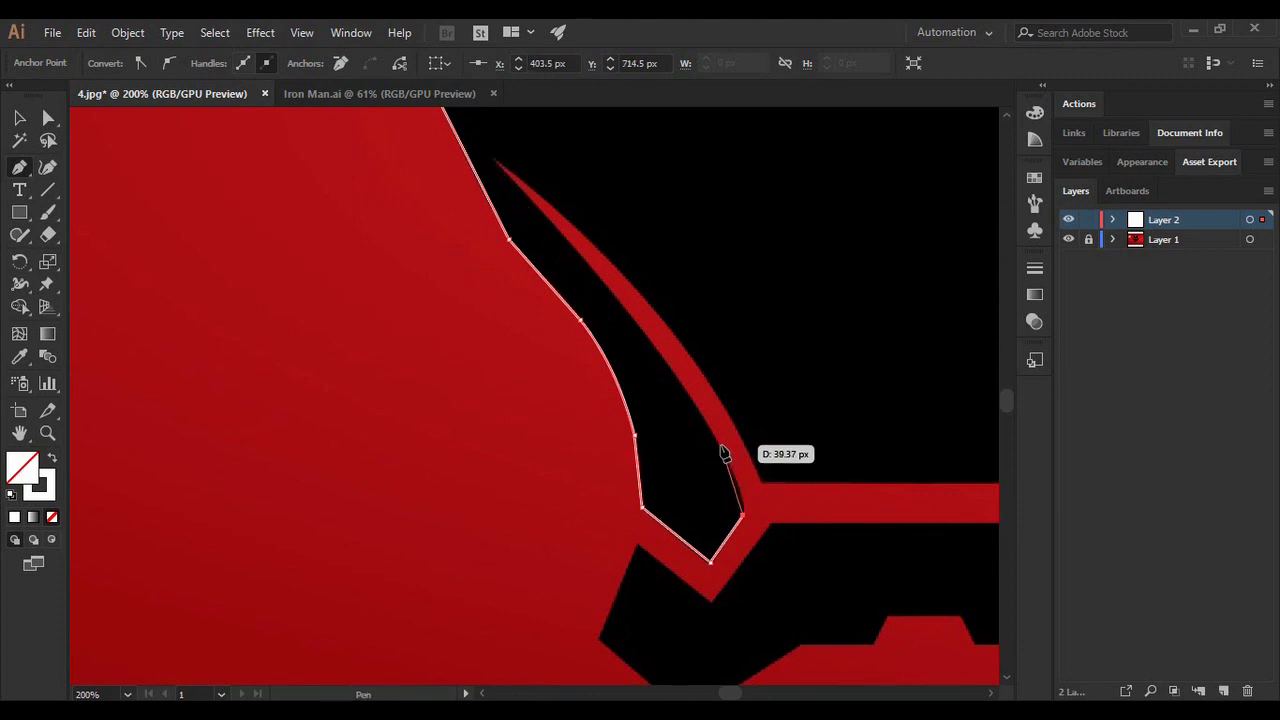
drag(680, 388, 615, 345)
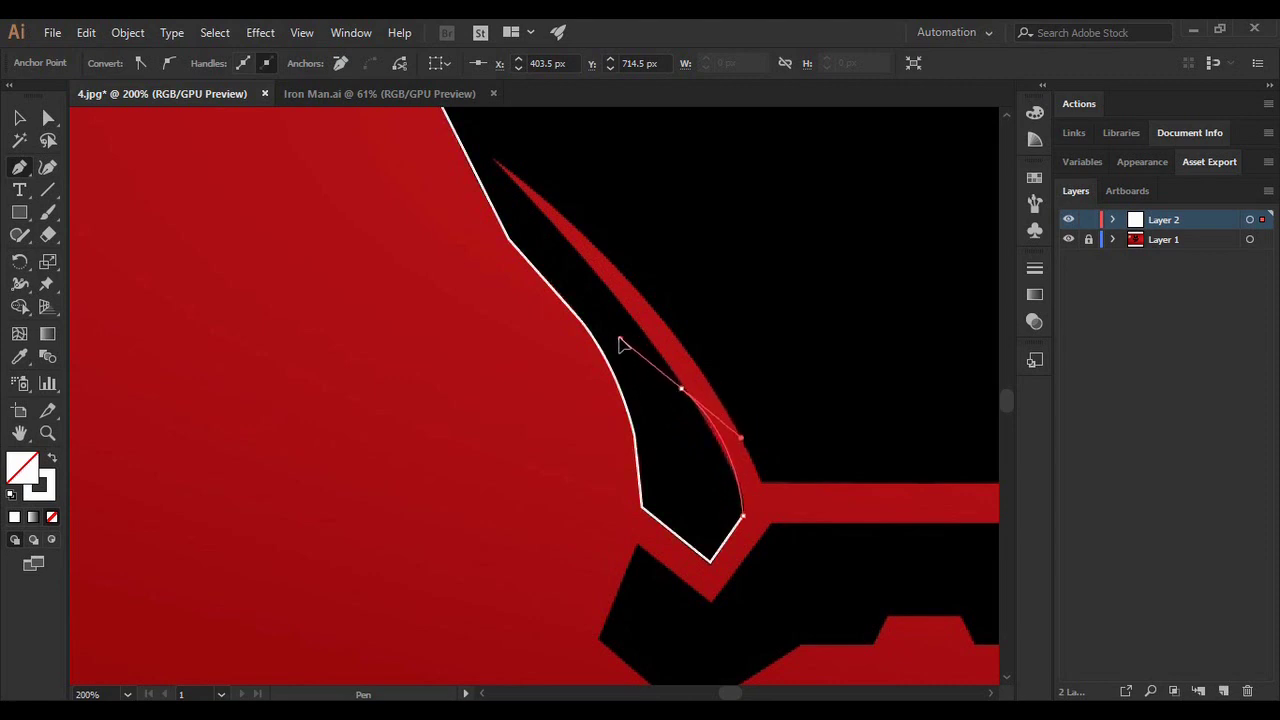
drag(630, 336, 492, 241)
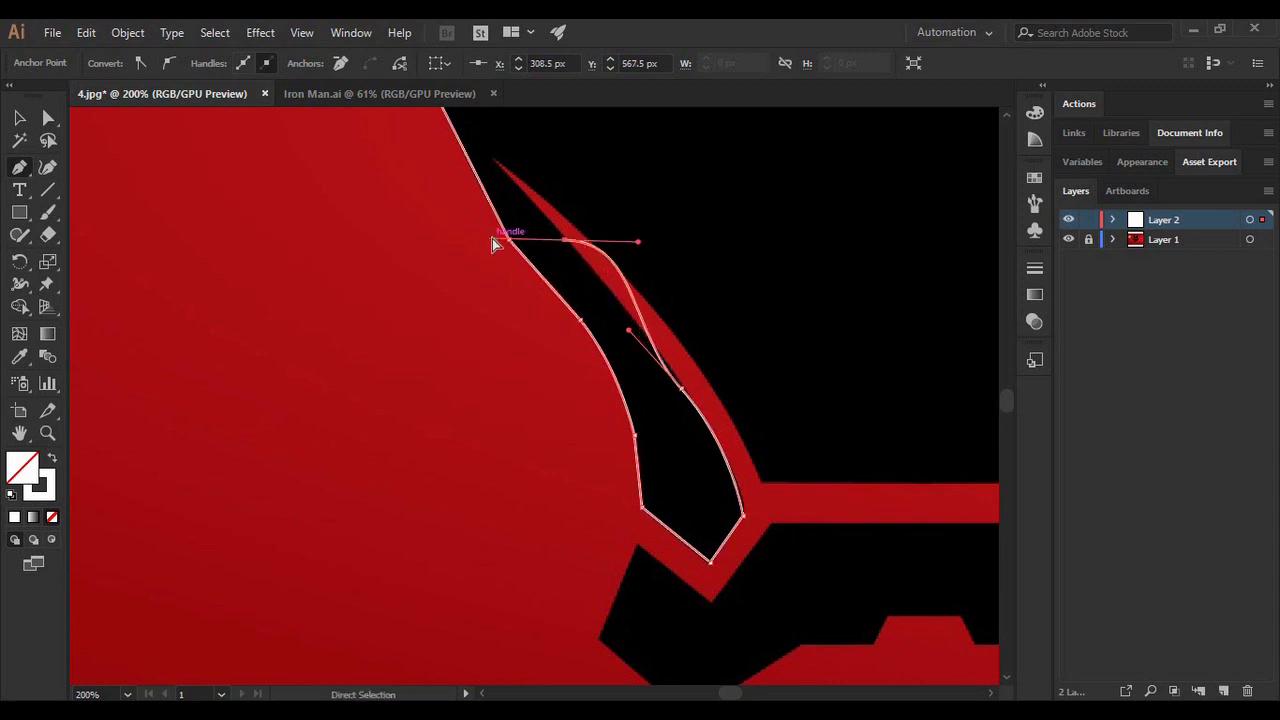
key(ctrl+z)
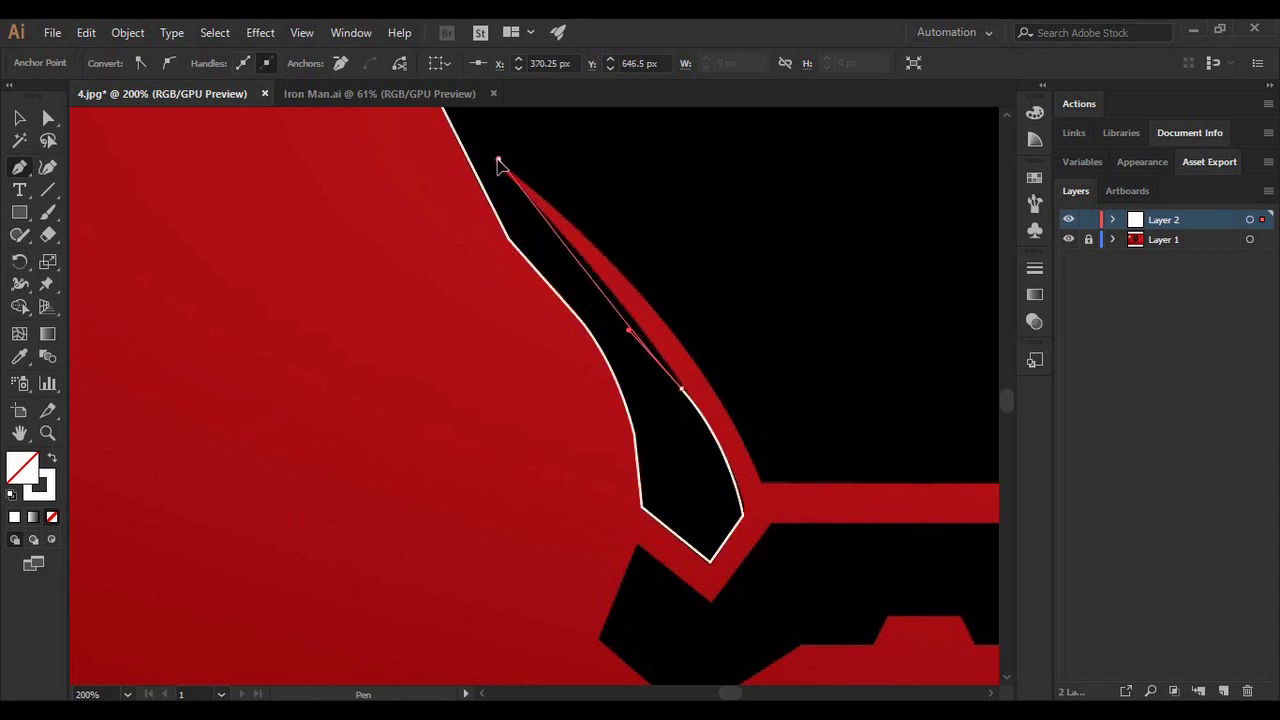
drag(499, 163, 354, 257)
scroll(1000, 398, down, 6)
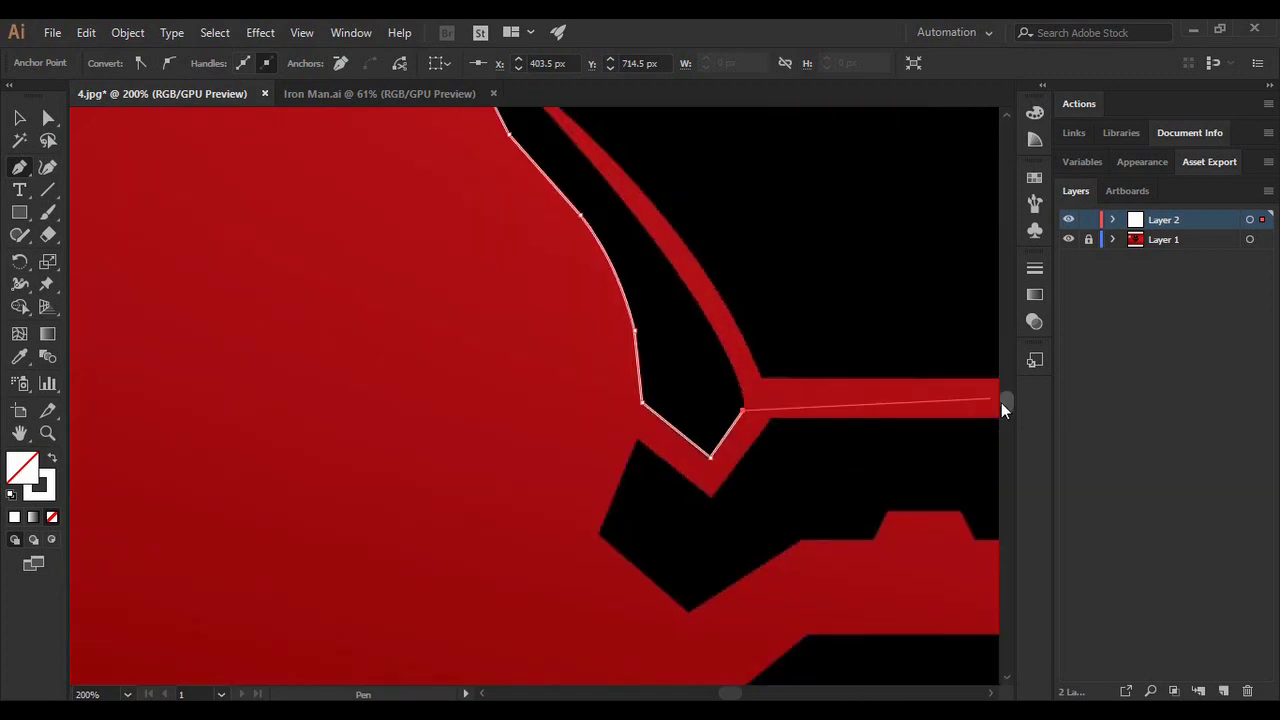
scroll(1001, 400, up, 3)
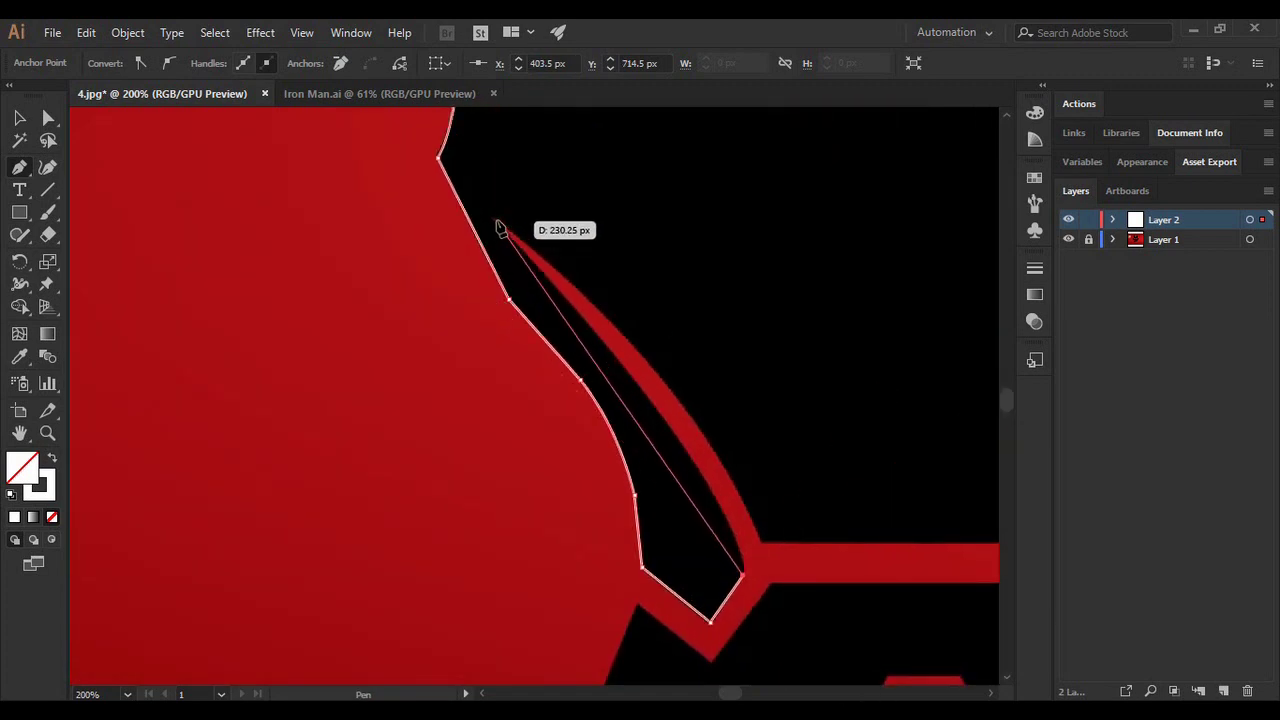
drag(494, 220, 407, 411)
scroll(295, 126, up, 1)
key(ctrl+0)
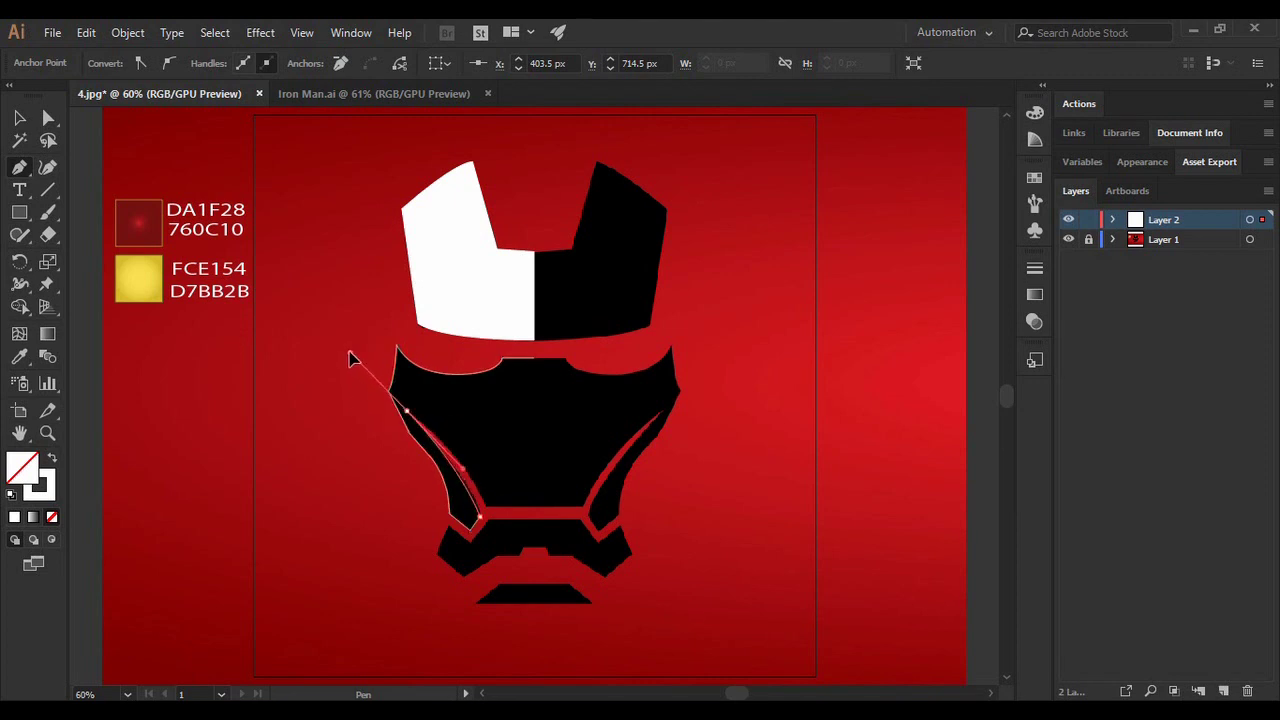
- Retract the last anchor's curve handle and adjust the path near the cheek slit
drag(341, 352, 407, 415)
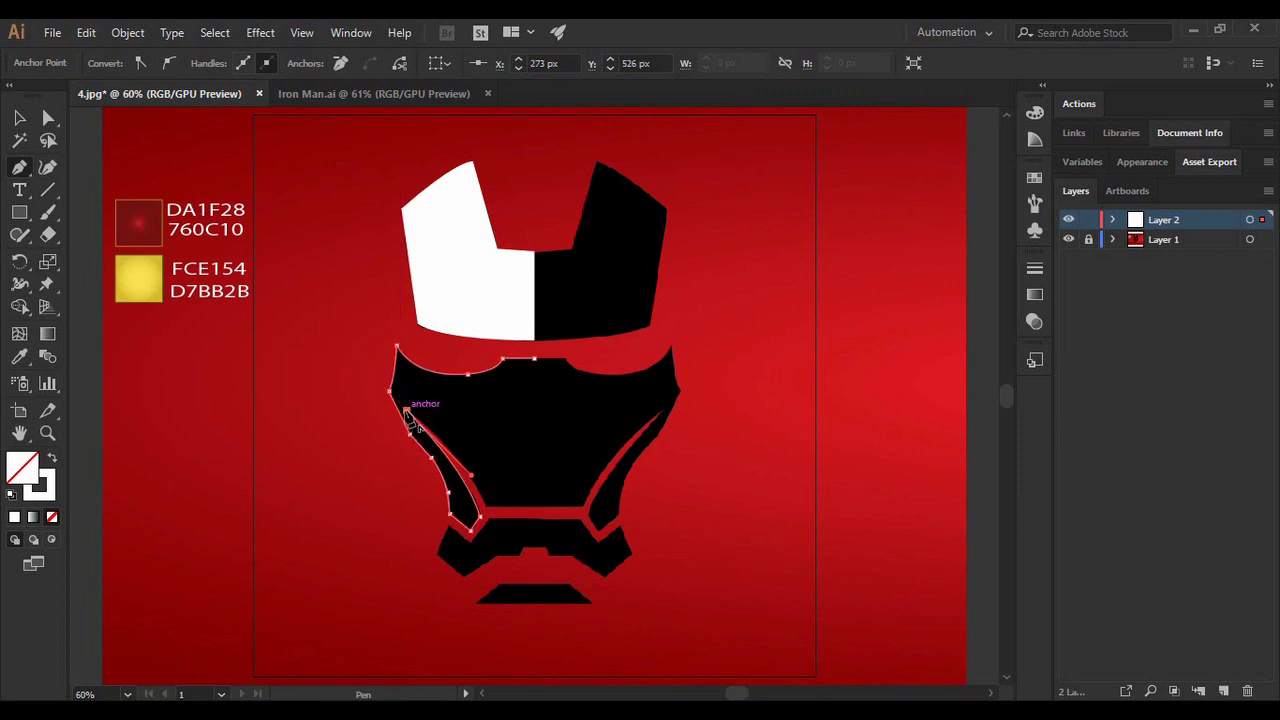
scroll(405, 412, up, 5)
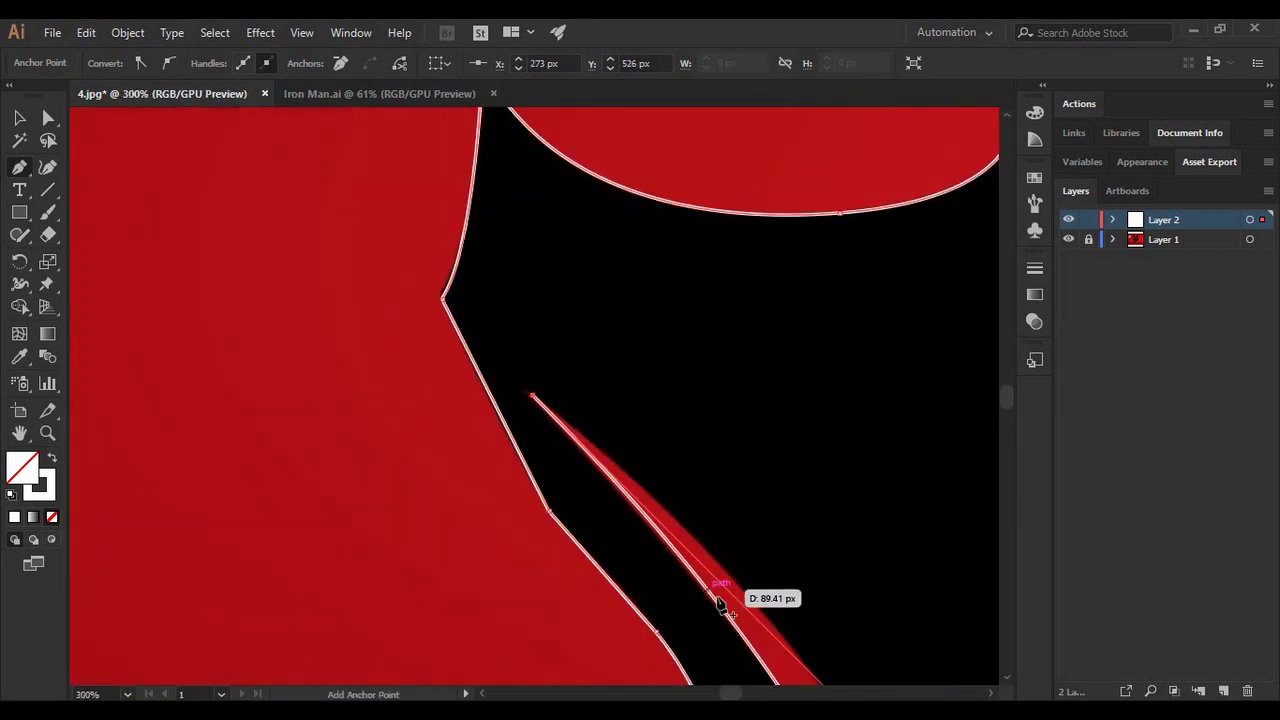
drag(731, 692, 737, 694)
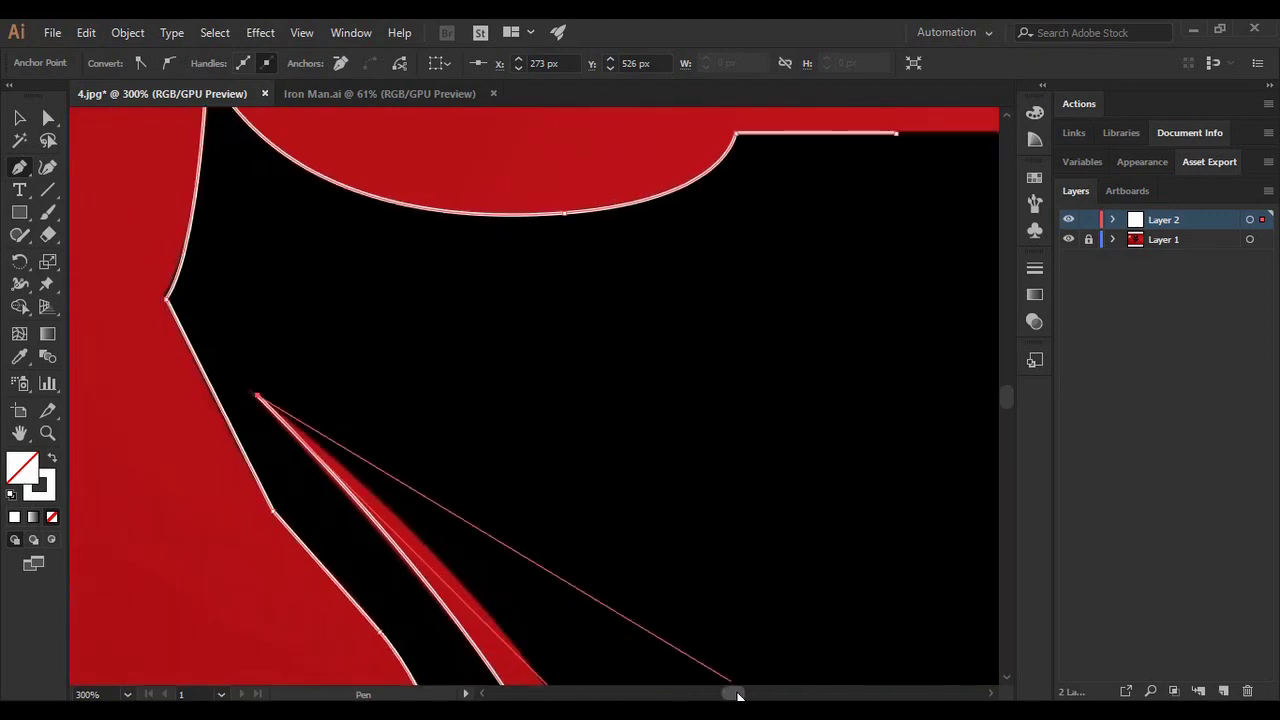
scroll(1006, 406, down, 3)
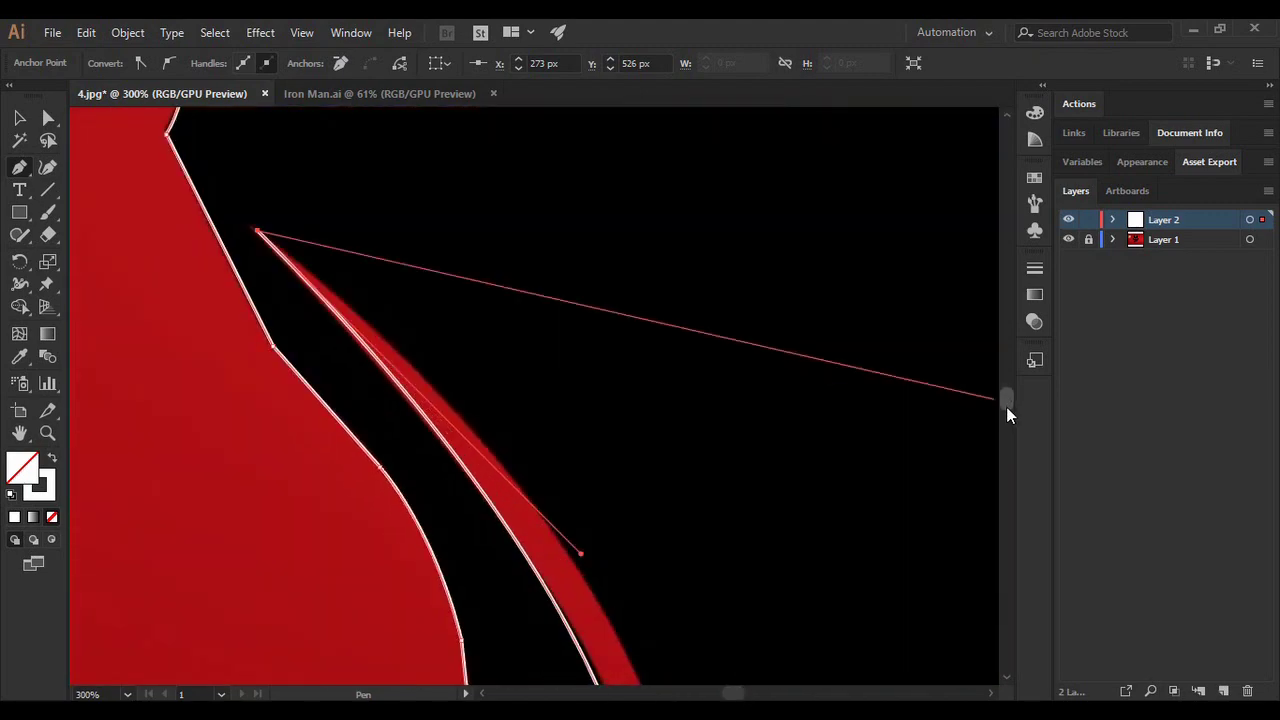
scroll(1005, 400, up, 5)
scroll(1005, 402, down, 5)
scroll(1006, 414, down, 3)
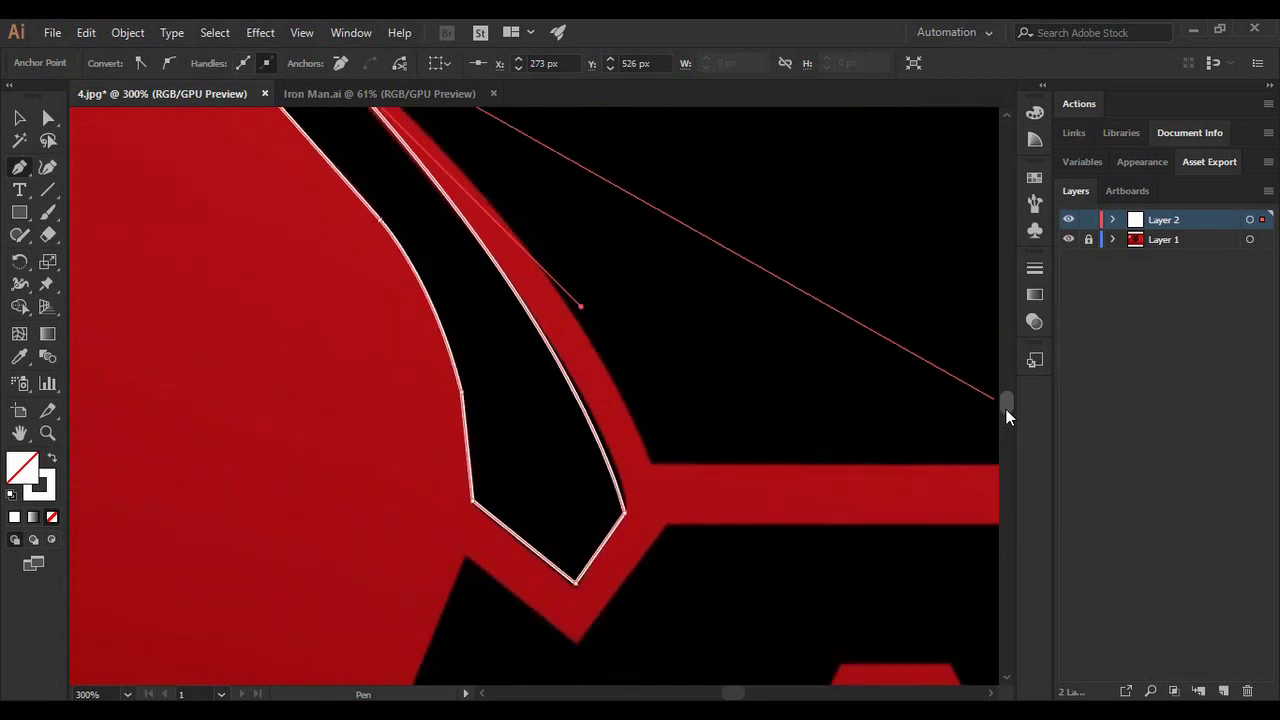
scroll(1006, 414, up, 3)
drag(650, 638, 704, 543)
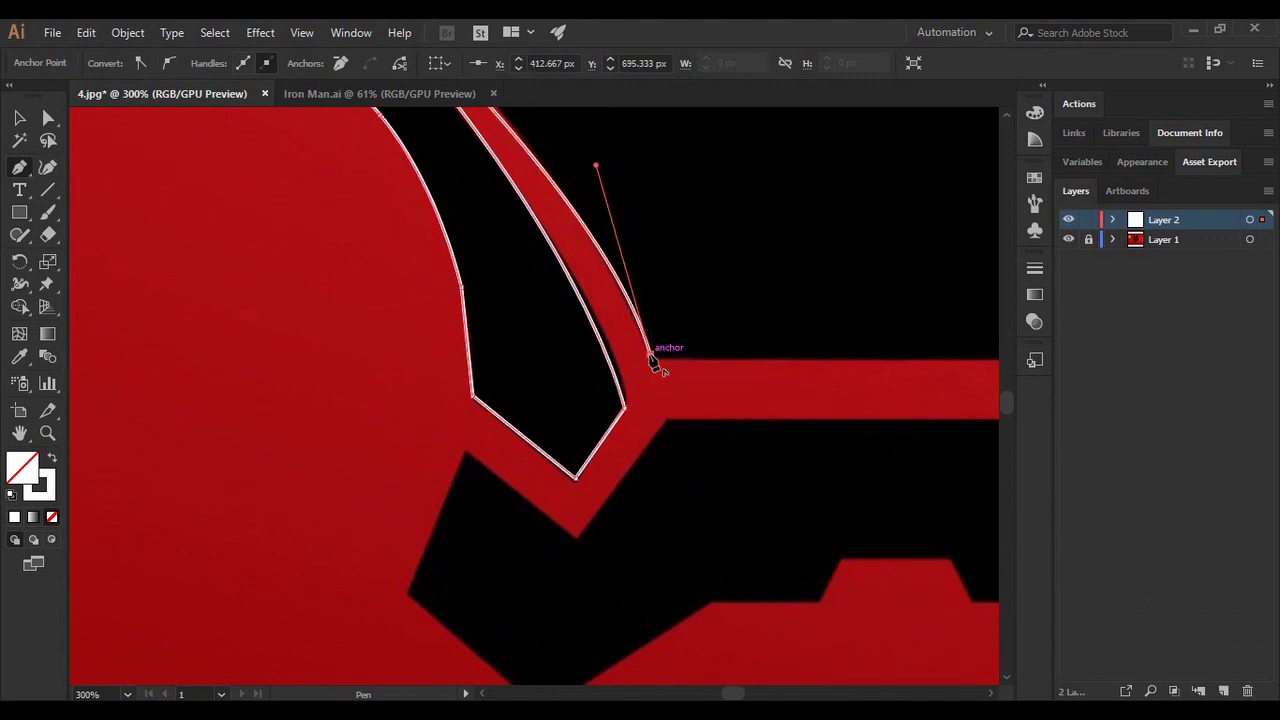
key(ctrl+minus)
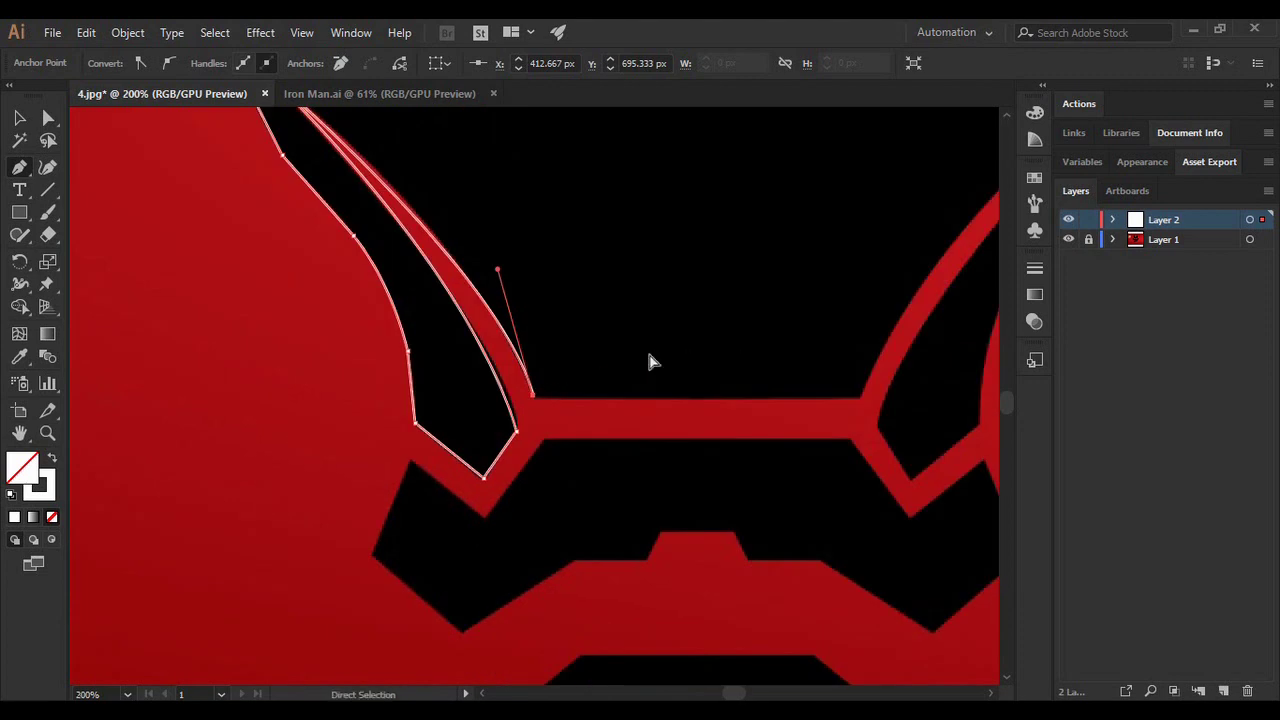
key(ctrl+0)
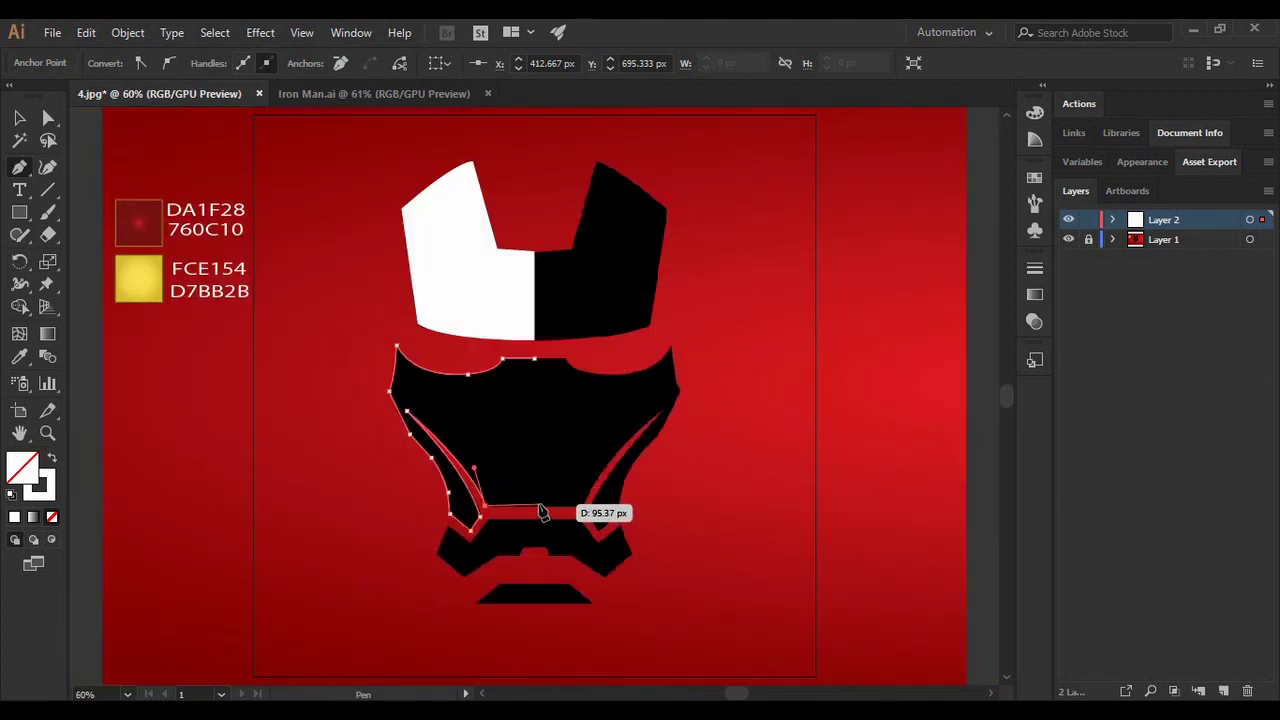
- Run the outline down the centre line, close it, and fill it white with no stroke
click(534, 508)
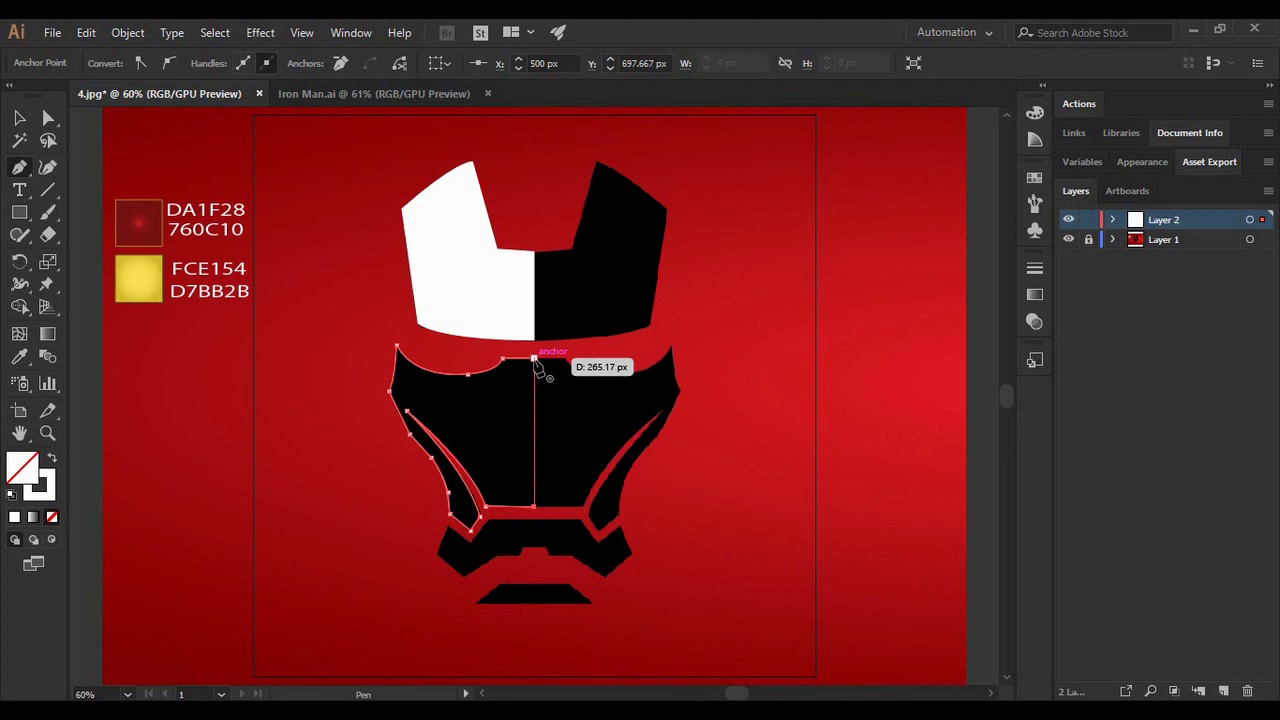
click(534, 359)
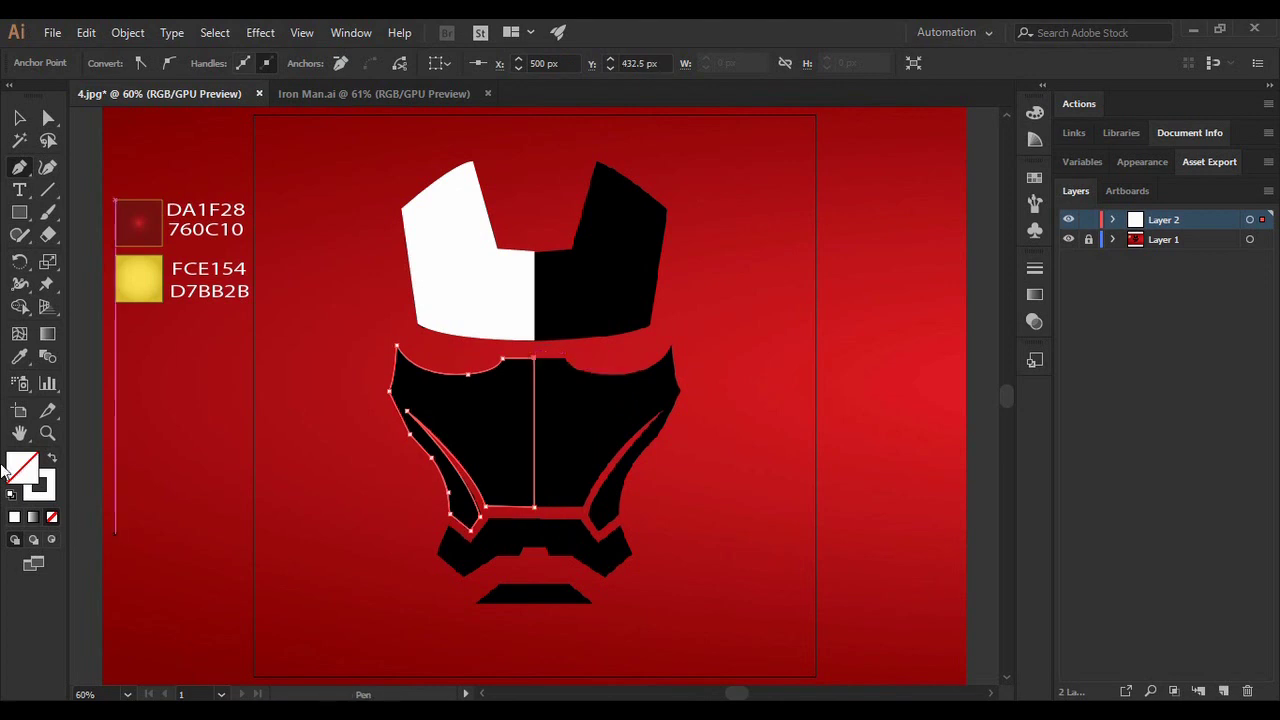
click(53, 459)
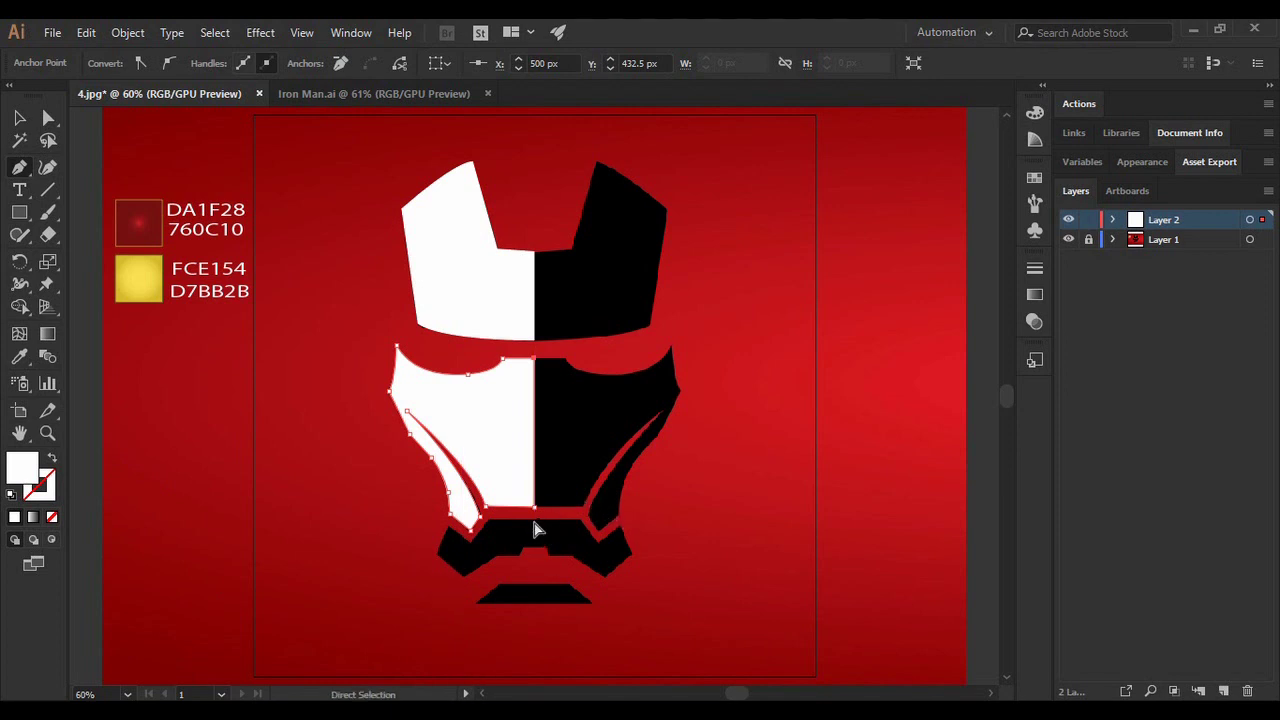
key(ctrl+plus)
key(ctrl+plus)
key(ctrl+plus)
key(ctrl+plus)
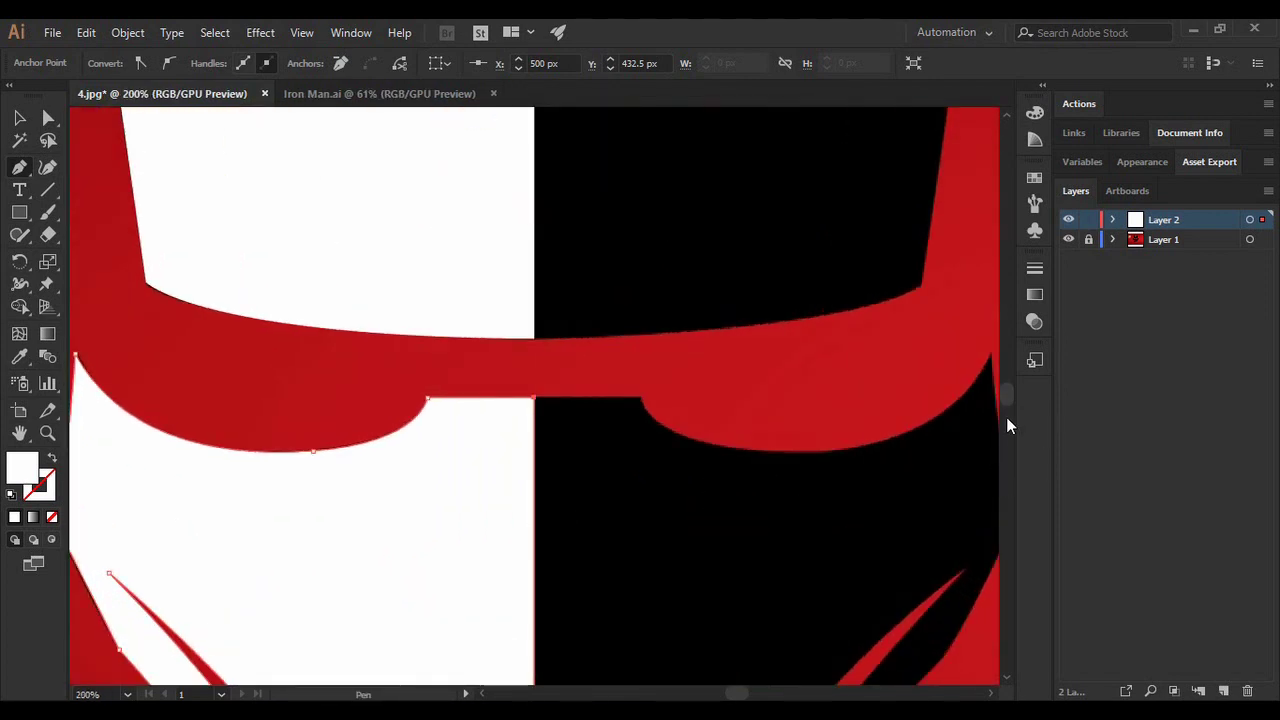
- Start the cheek outline on the centre line, with corners at the nose ridge and lower step
drag(1005, 402, 1005, 412)
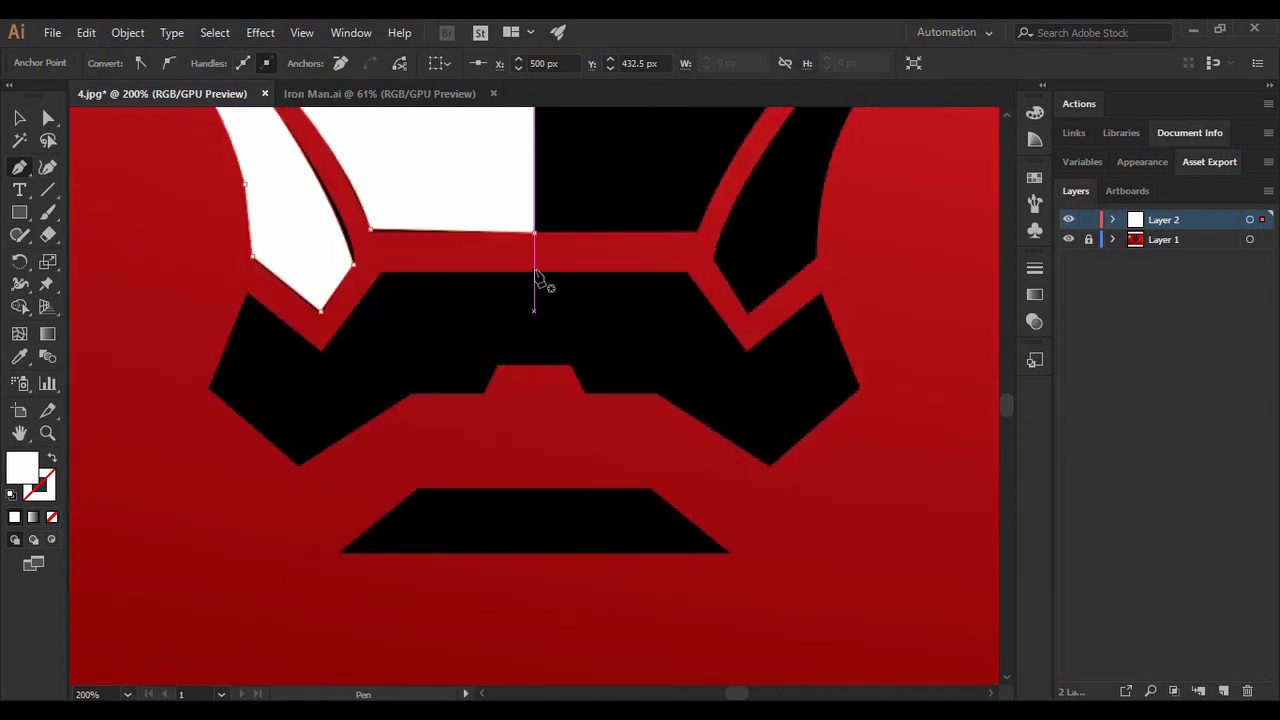
click(533, 272)
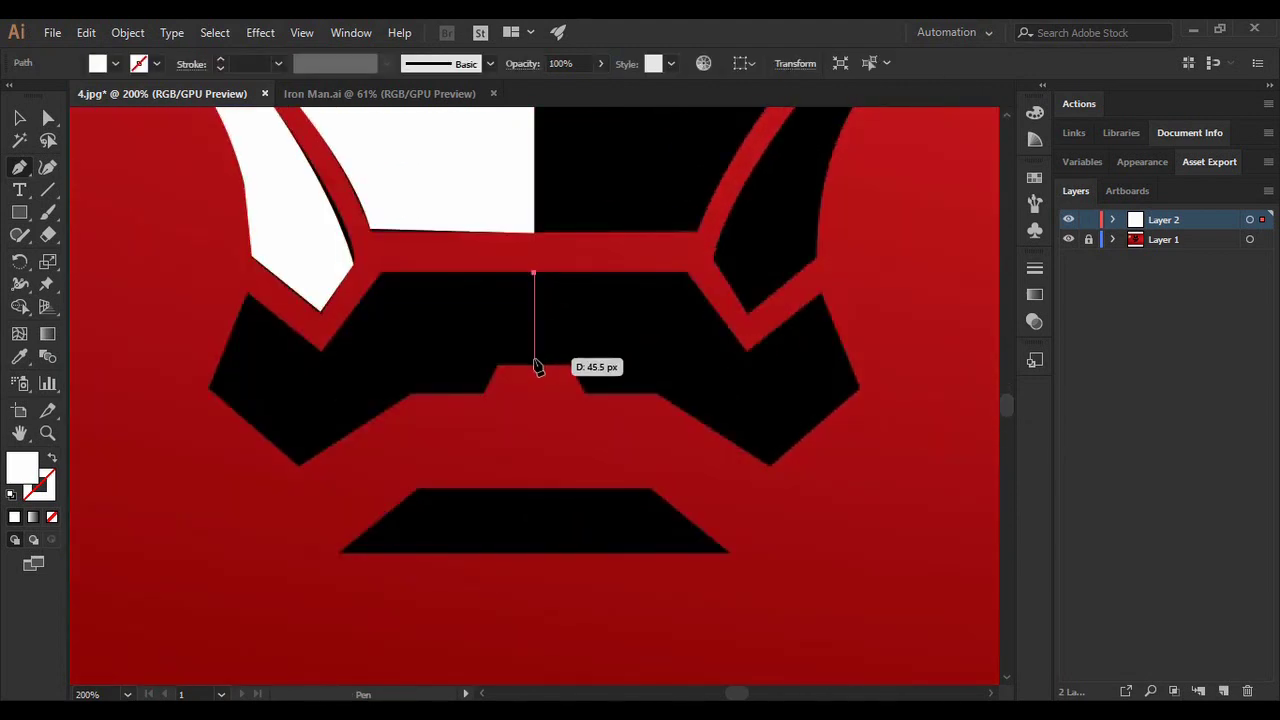
click(534, 362)
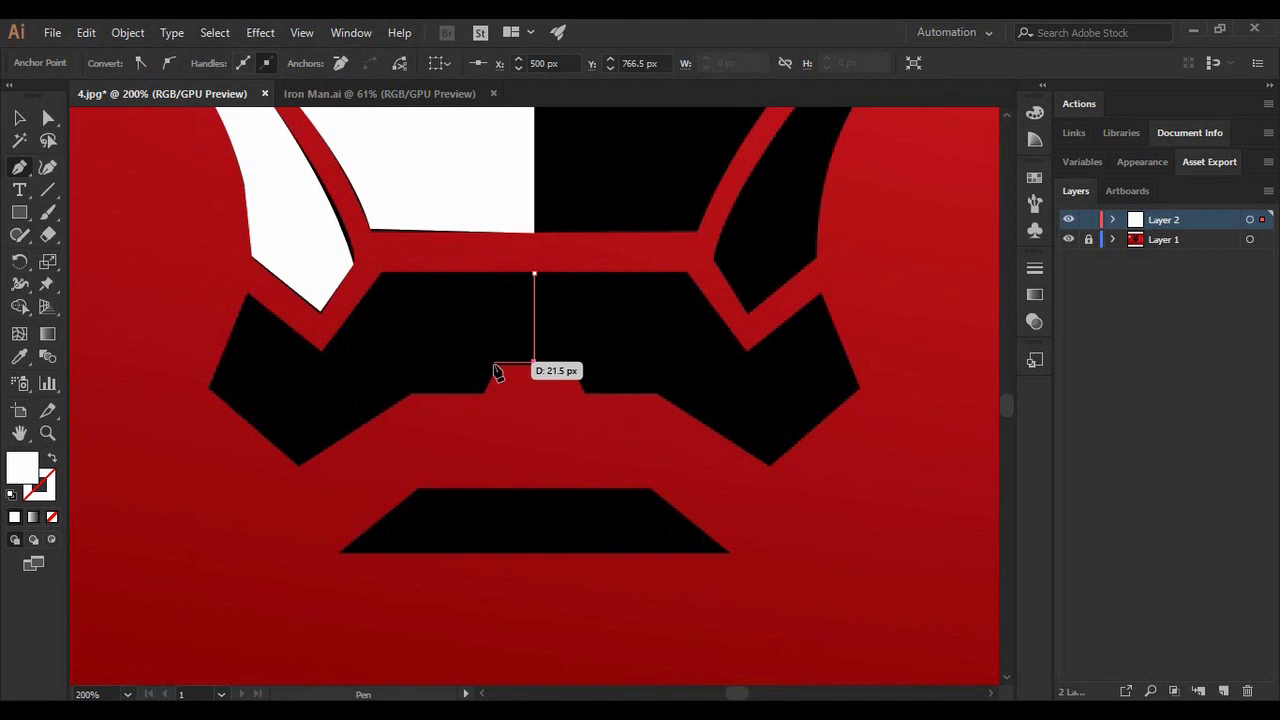
click(493, 362)
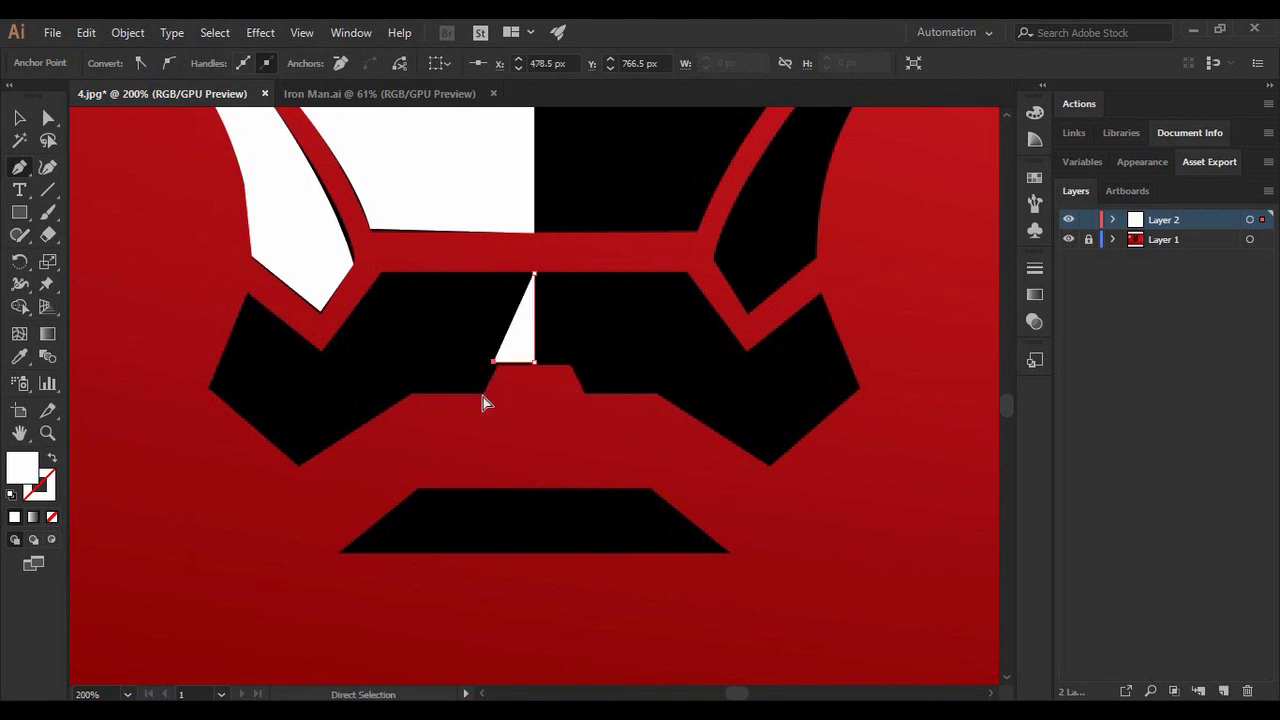
key(ctrl+z)
key(ctrl+z)
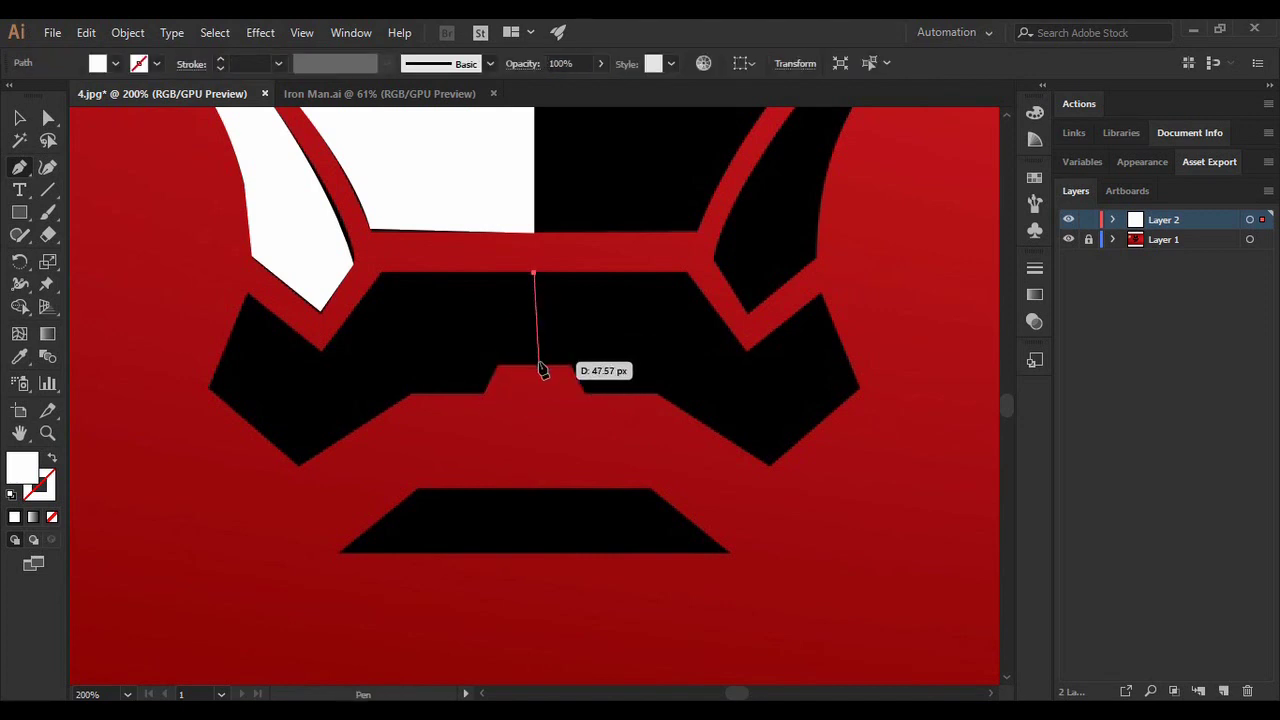
click(535, 363)
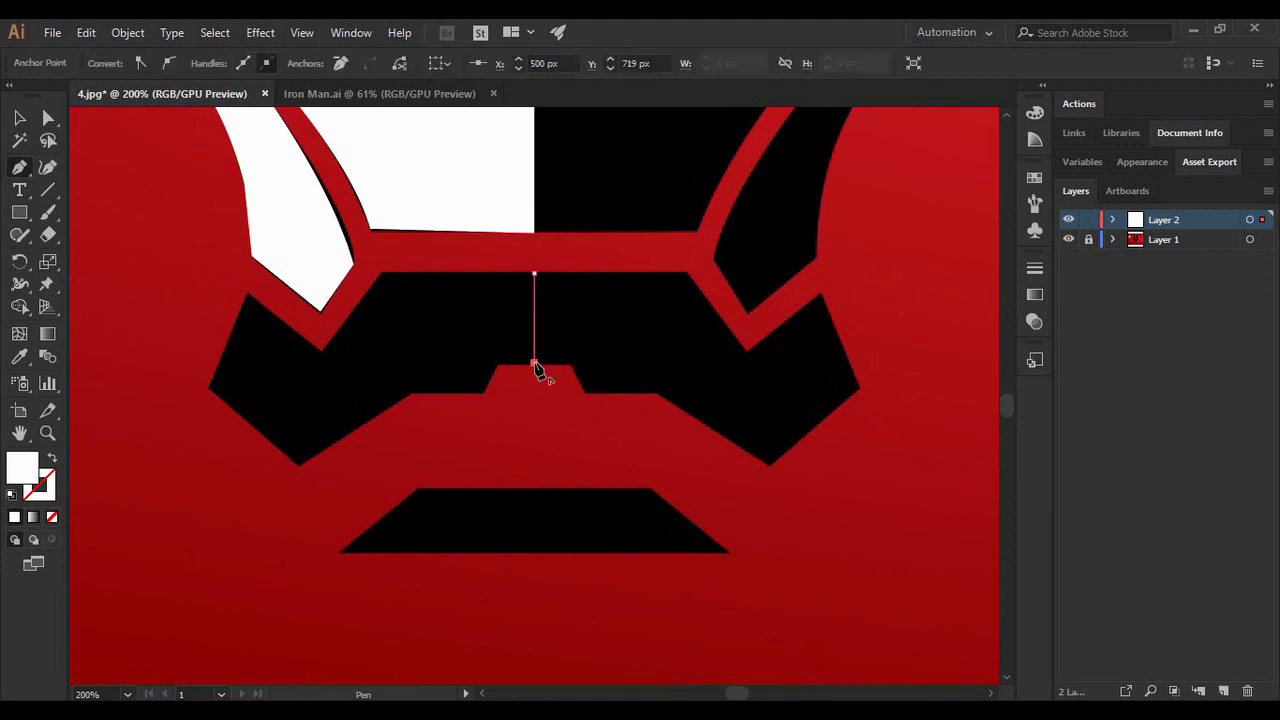
click(498, 365)
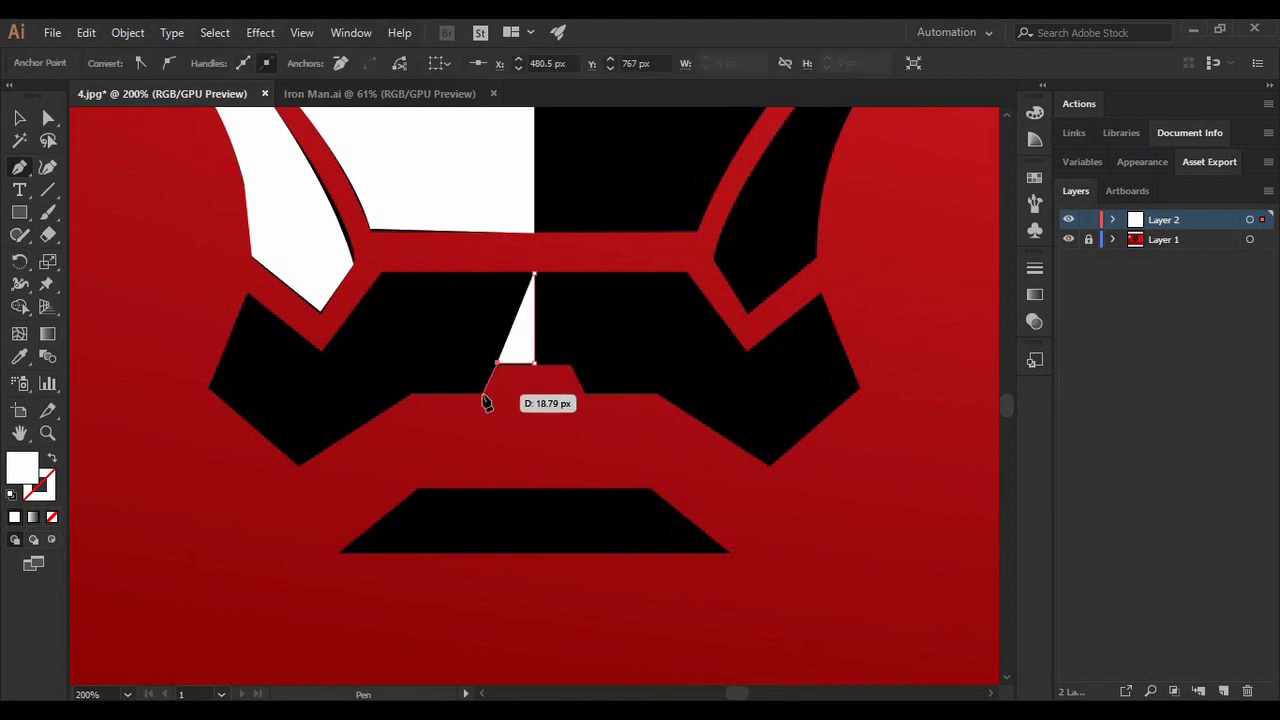
drag(487, 400, 397, 400)
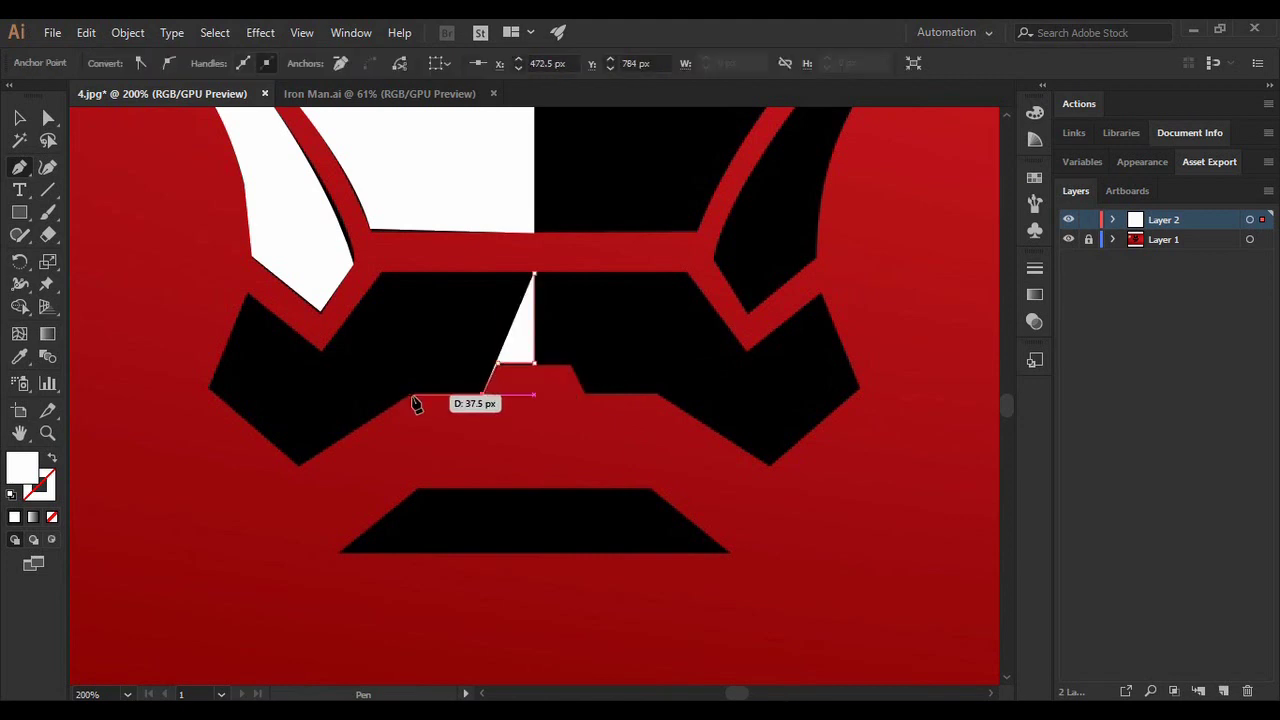
click(412, 397)
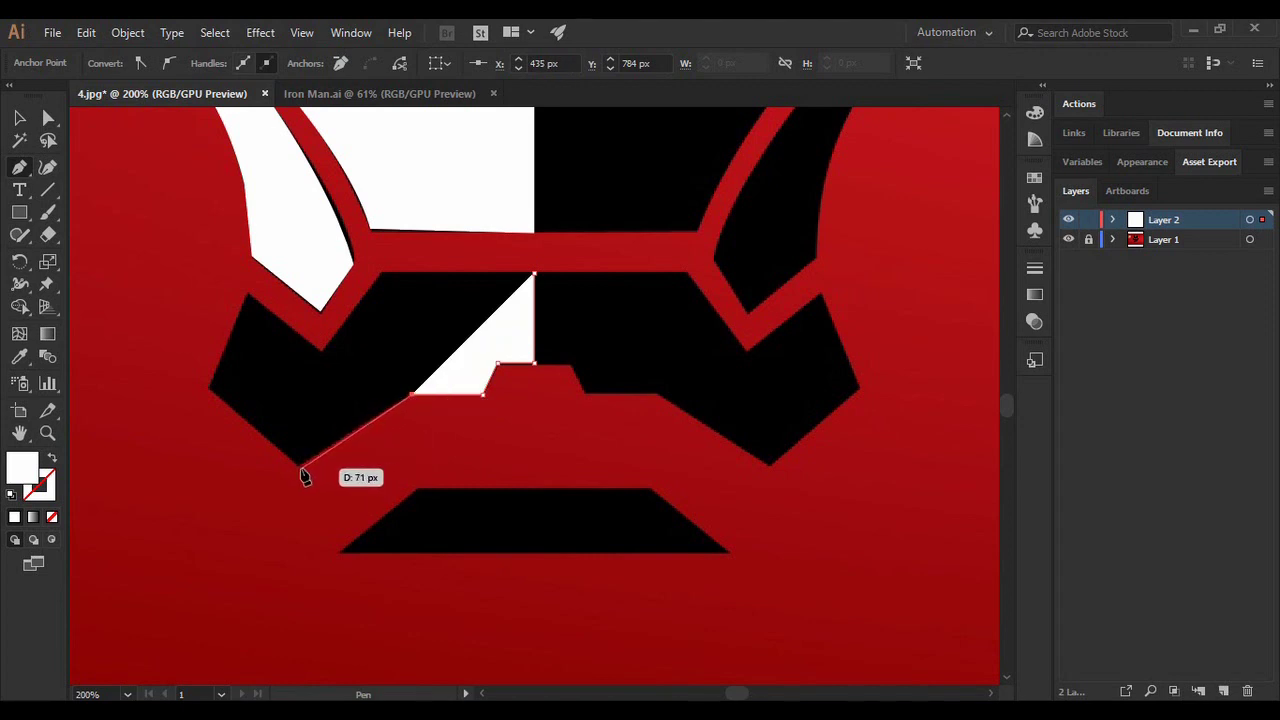
- Trace the cheek's bottom-left and upper corners, close at the centre line, and restore the white fill
click(300, 466)
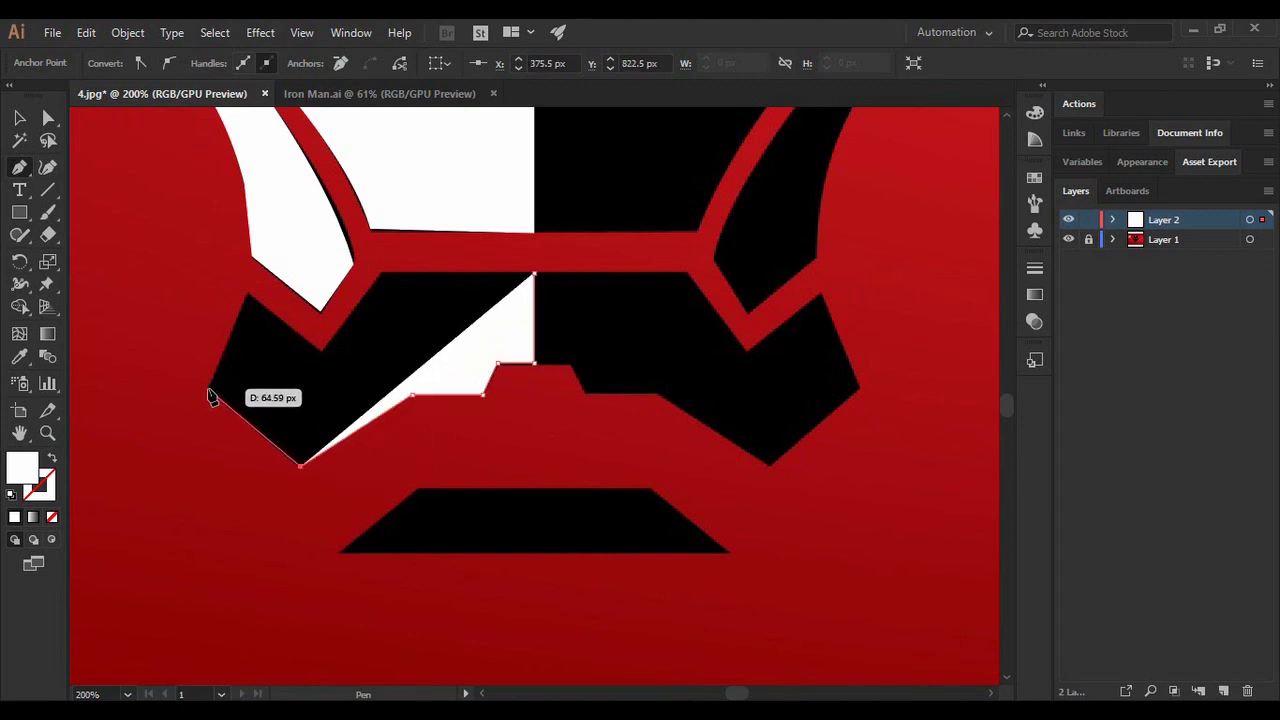
click(209, 389)
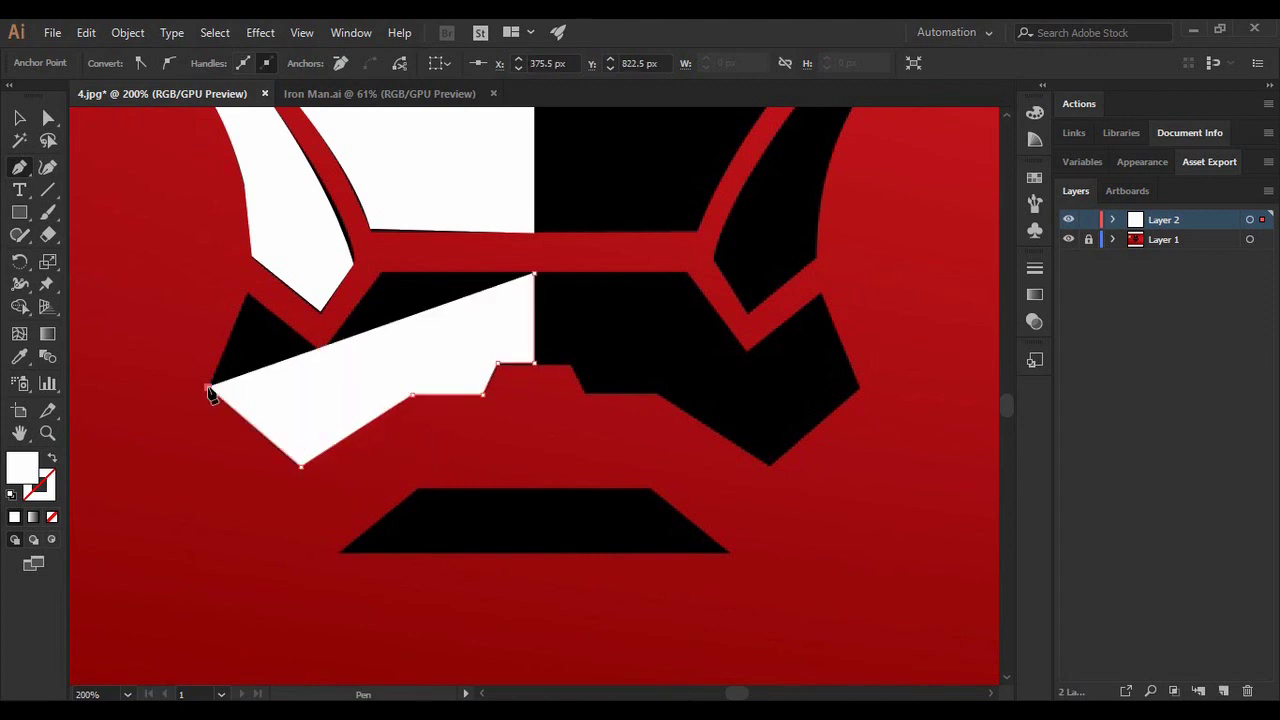
click(247, 293)
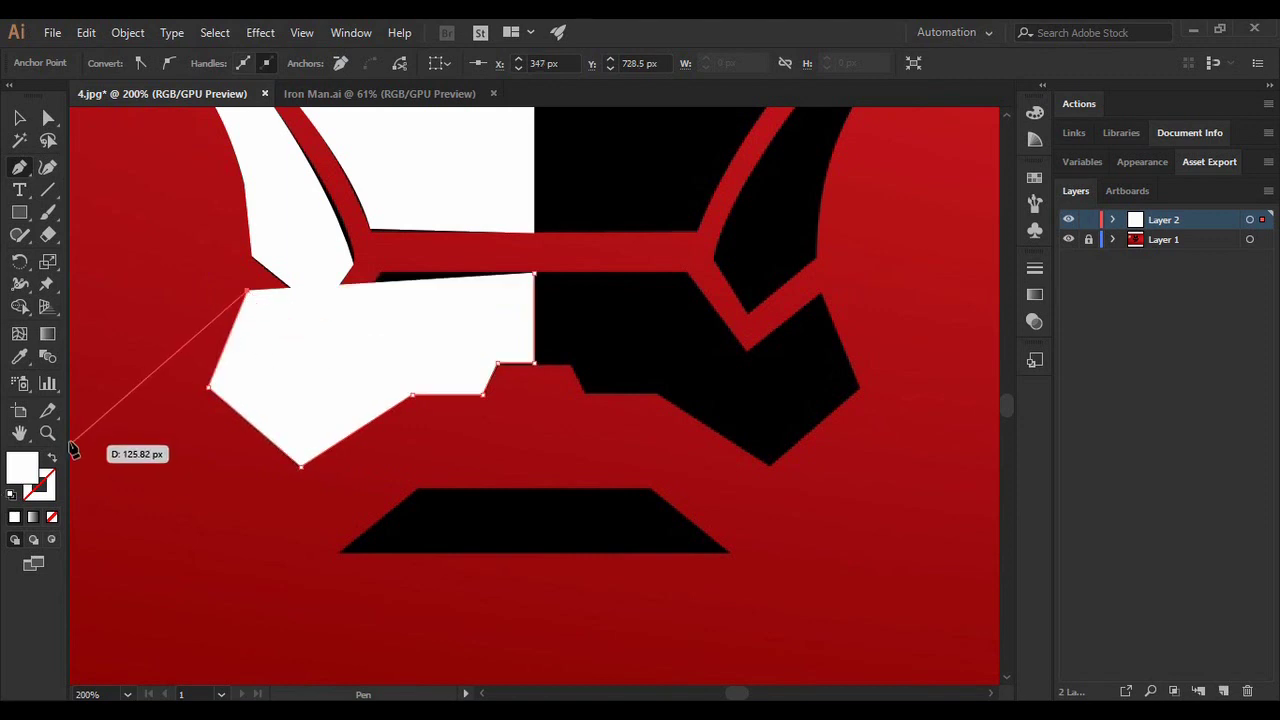
click(52, 457)
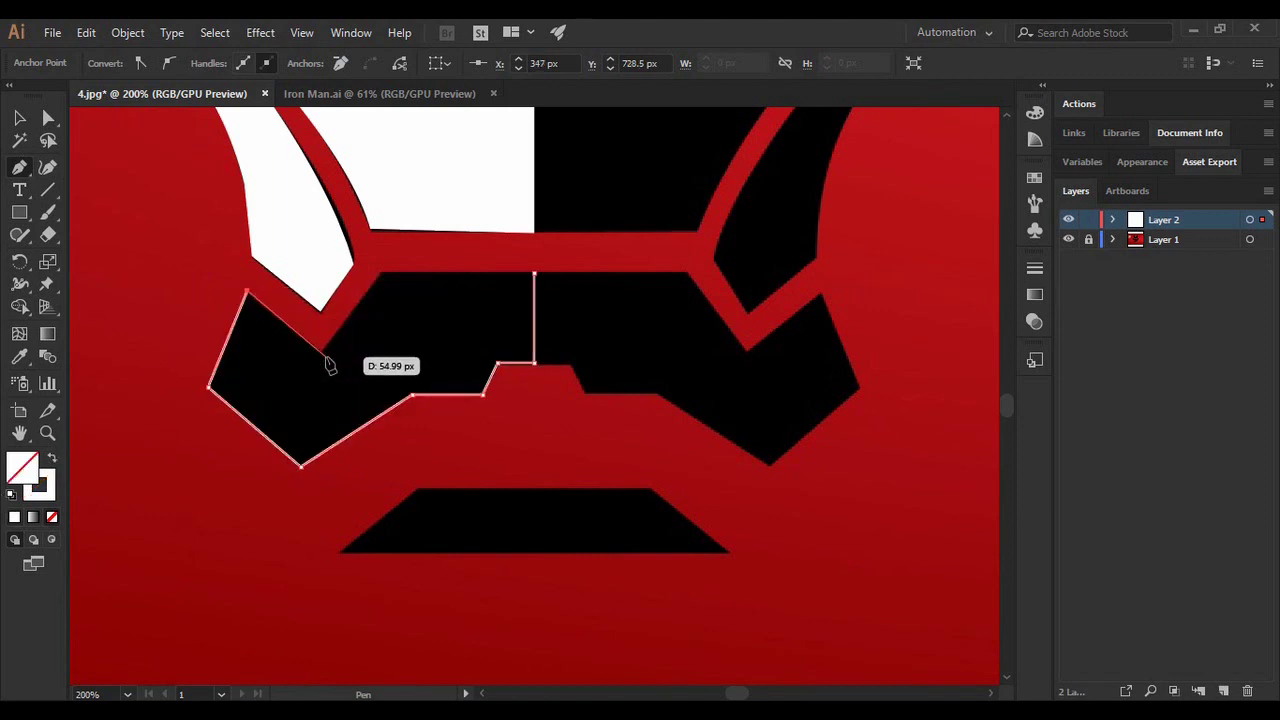
click(320, 351)
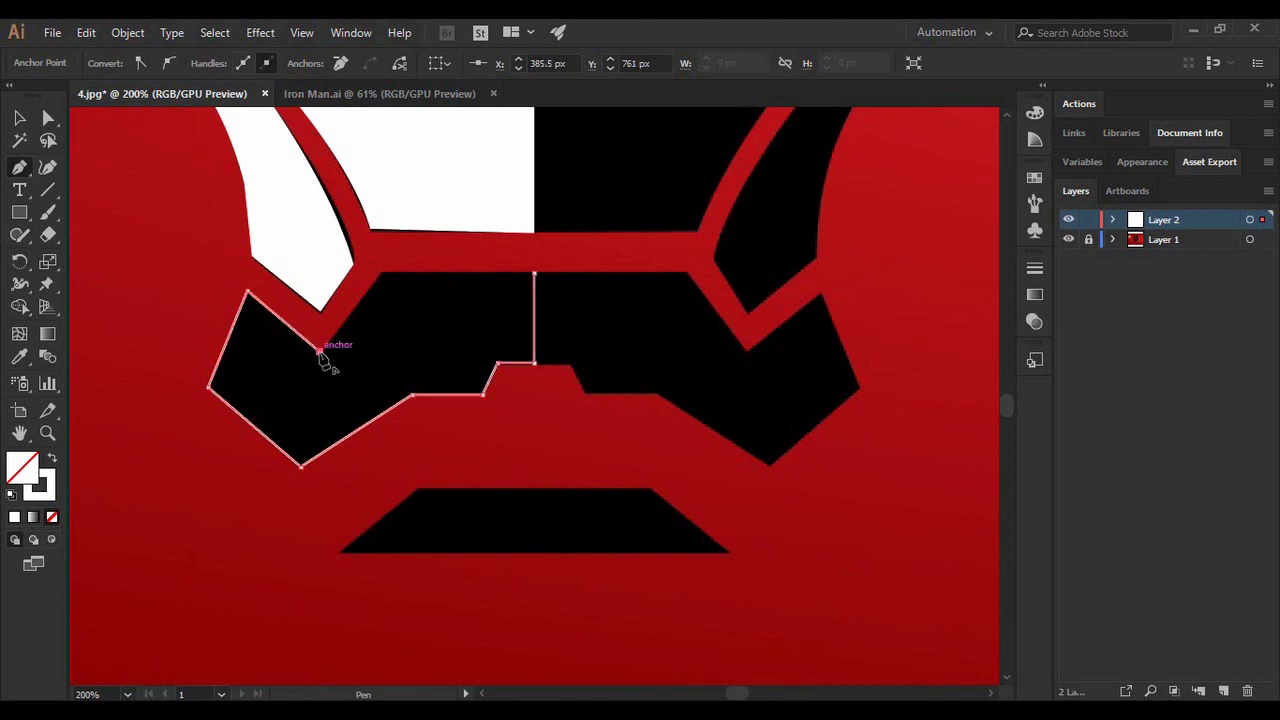
click(381, 273)
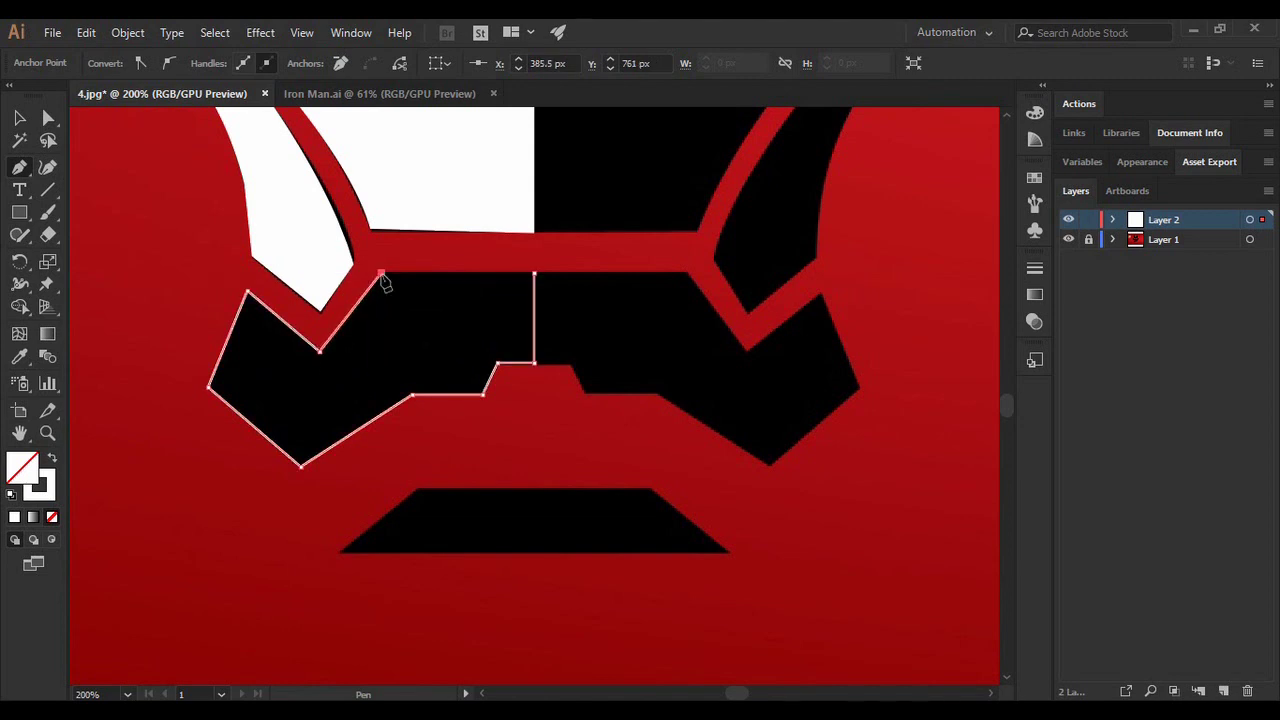
click(534, 273)
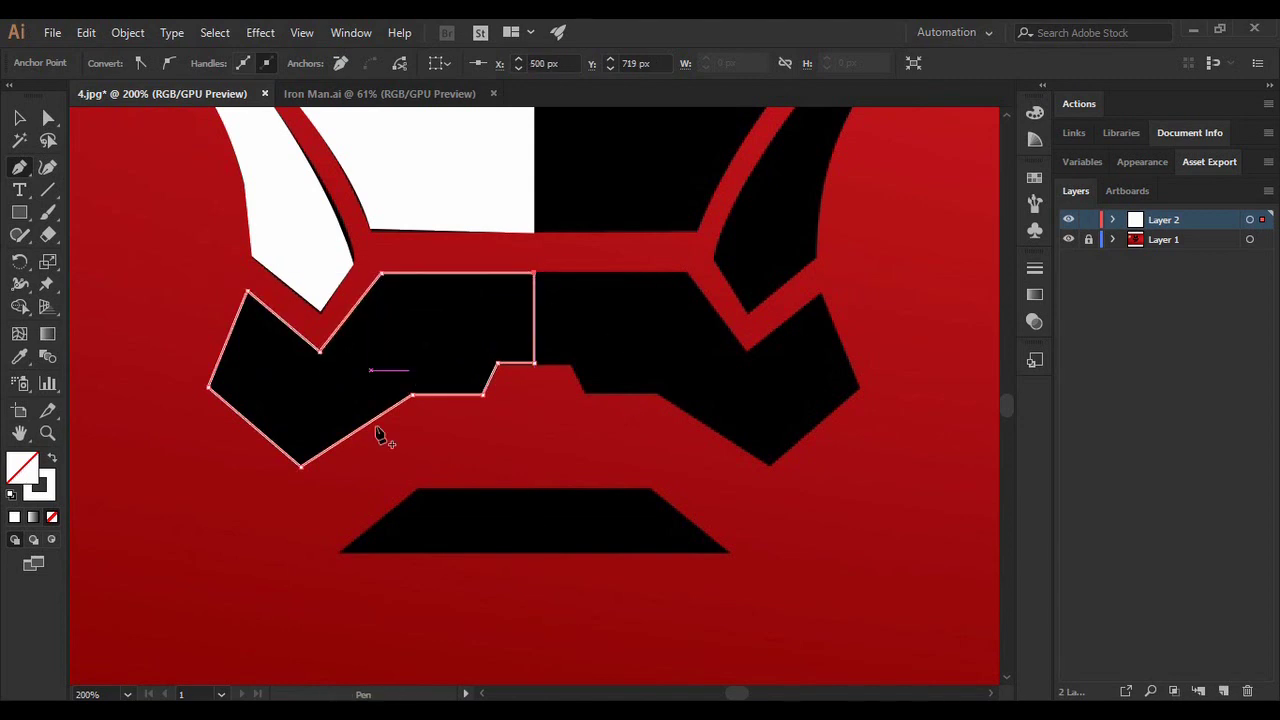
click(52, 460)
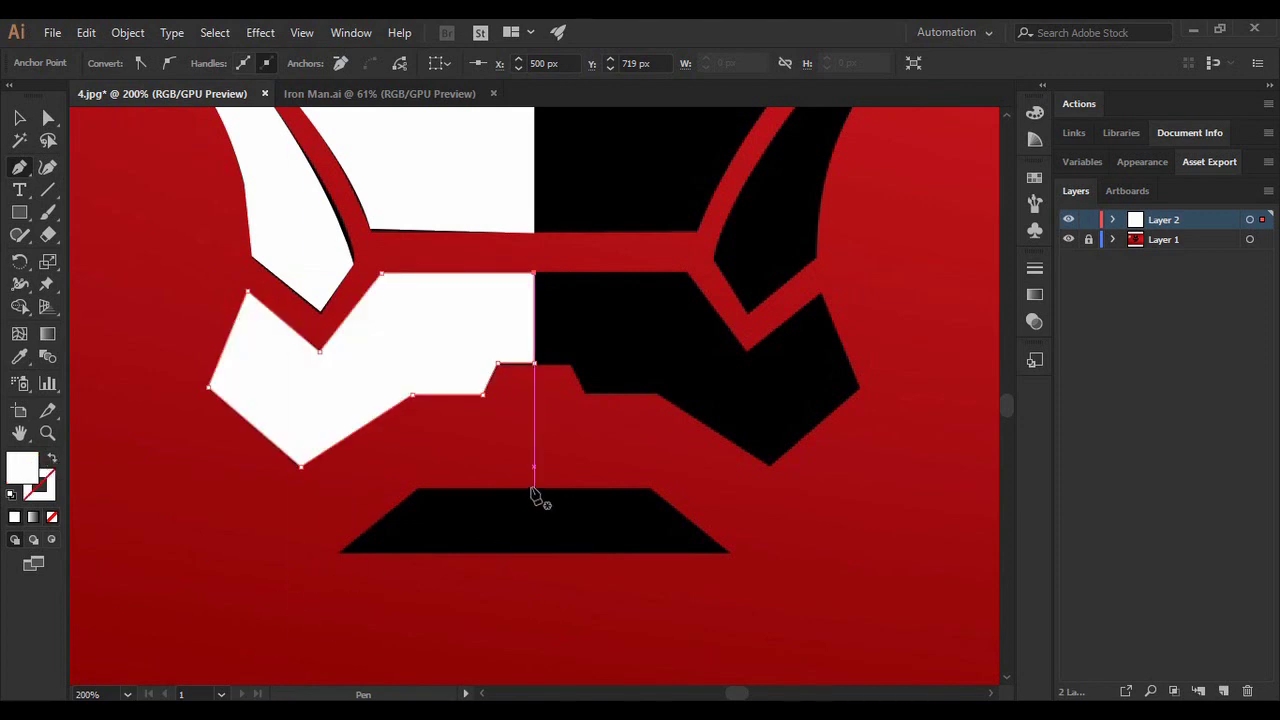
- Outline the left mouth half with four corners, from top centre round to top-left, and close it
ctrl+click(540, 500)
click(534, 490)
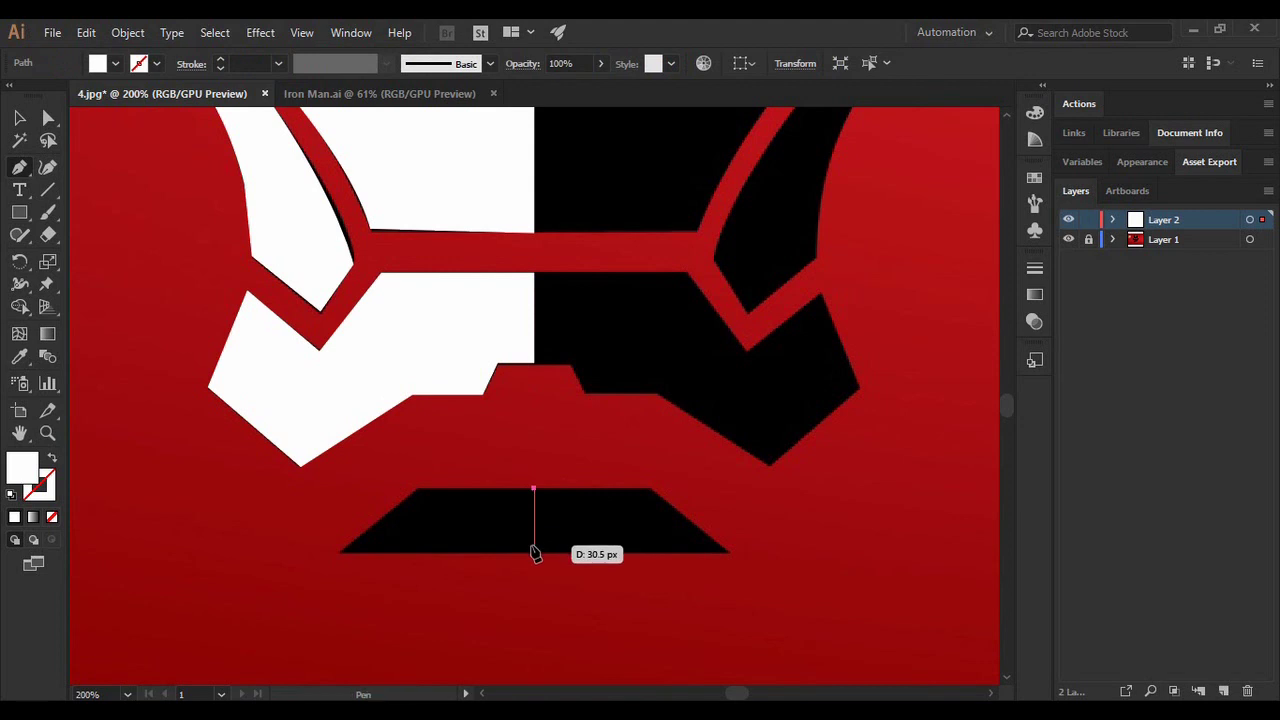
click(534, 551)
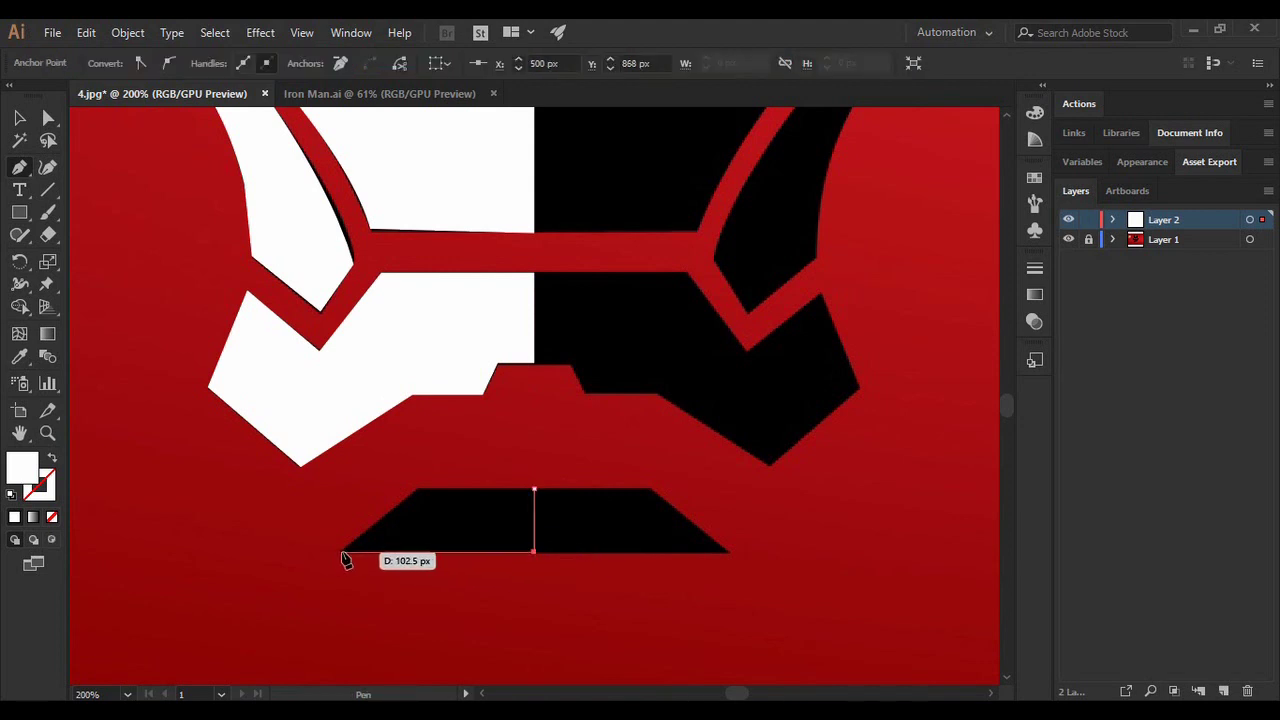
click(340, 551)
click(419, 490)
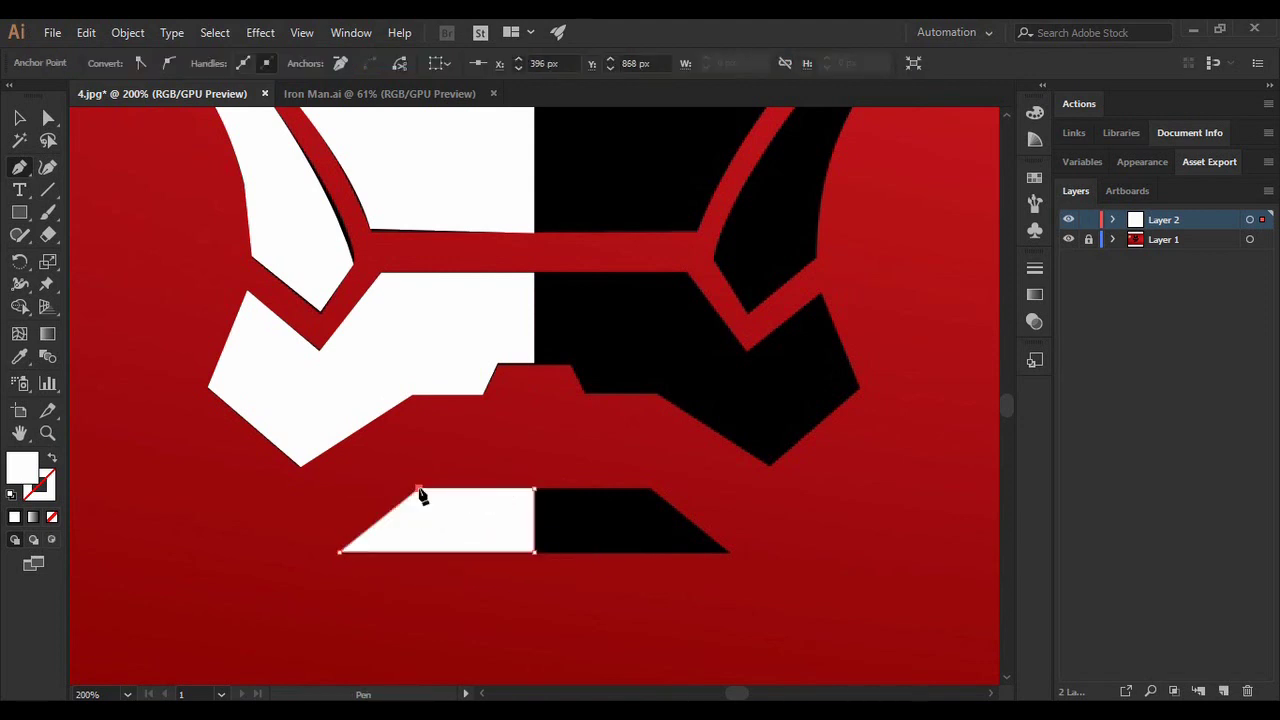
click(534, 490)
drag(1005, 410, 1010, 382)
- With Direct Selection, move the helmet top's left corner anchor into place
click(48, 118)
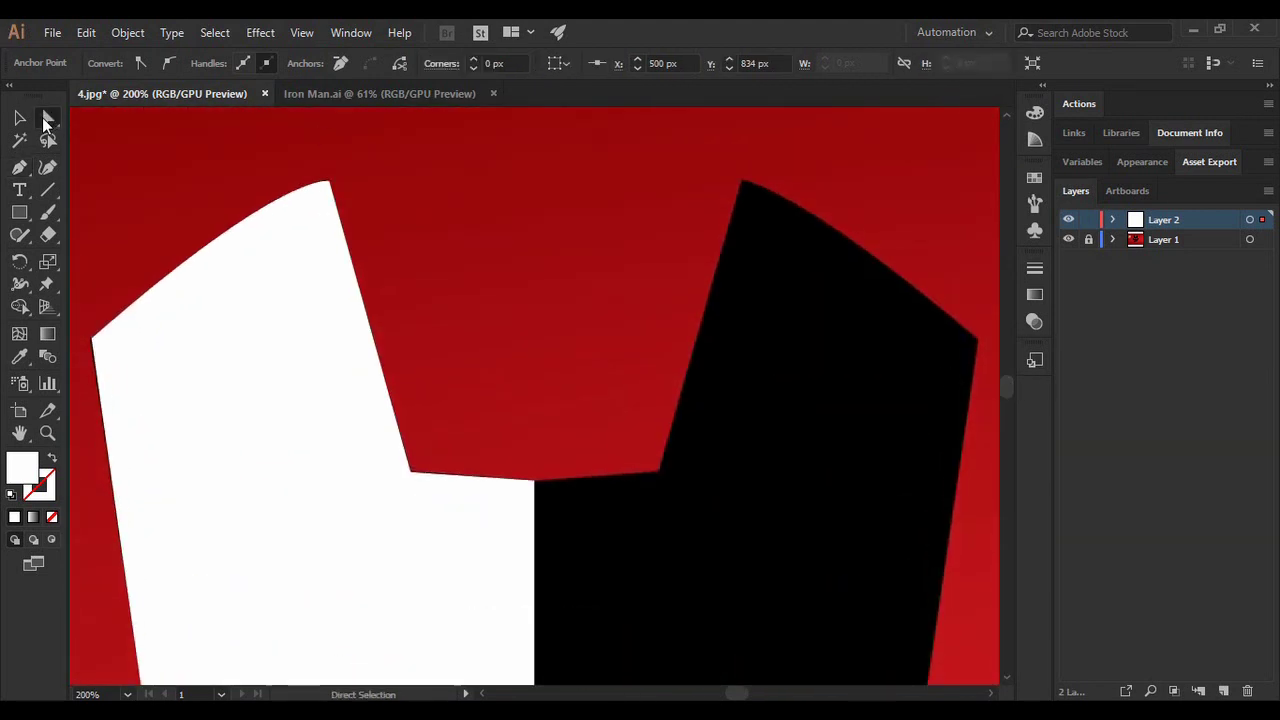
drag(99, 336, 86, 338)
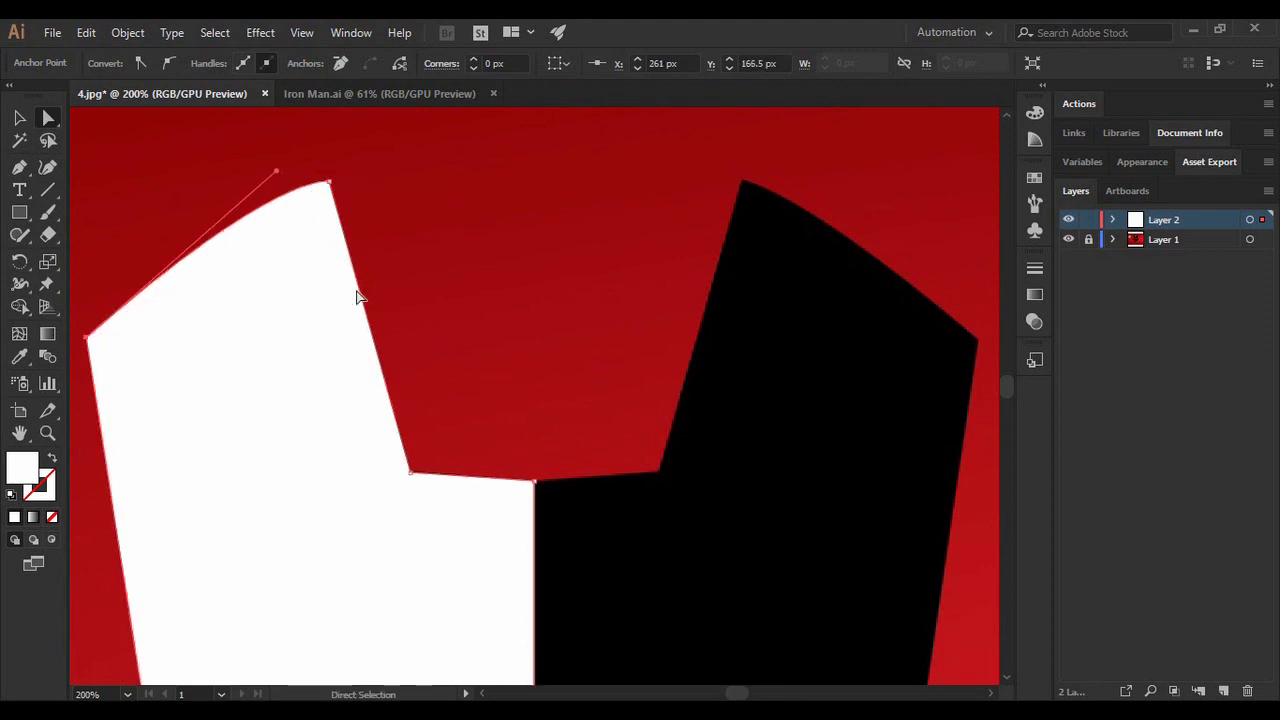
click(414, 300)
scroll(1010, 388, down, 10)
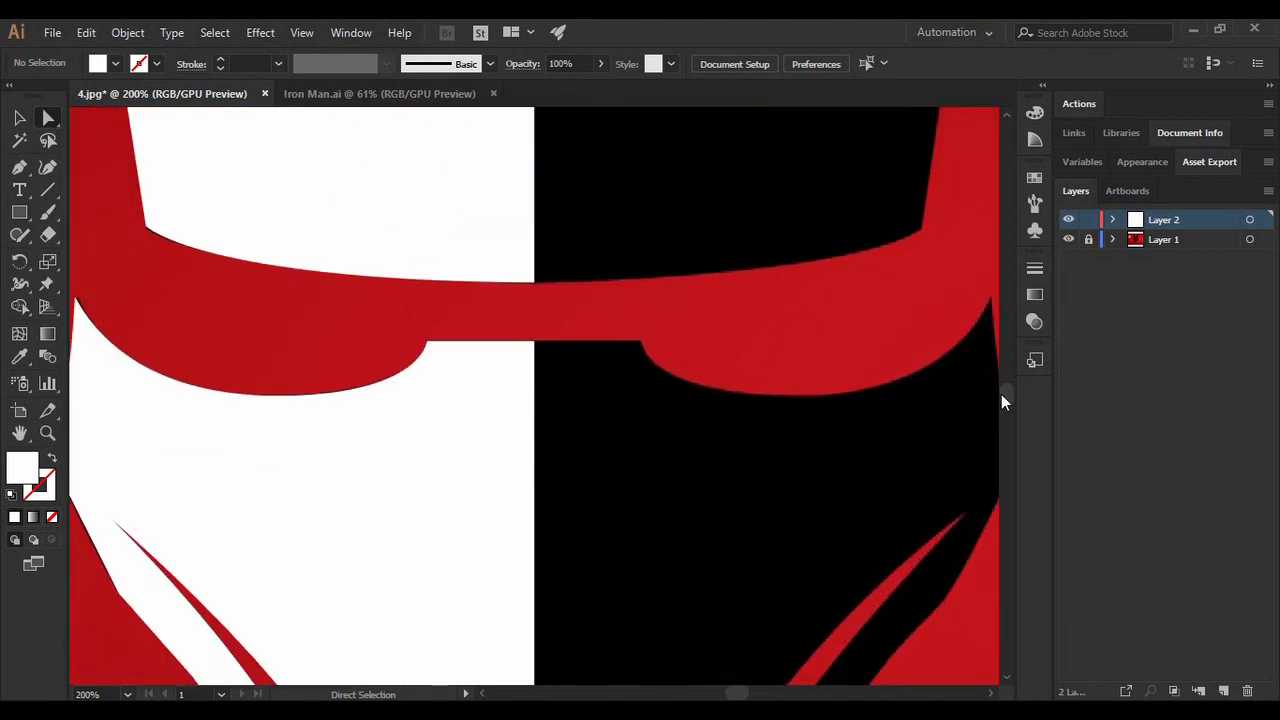
scroll(1004, 396, down, 5)
scroll(1004, 399, down, 2)
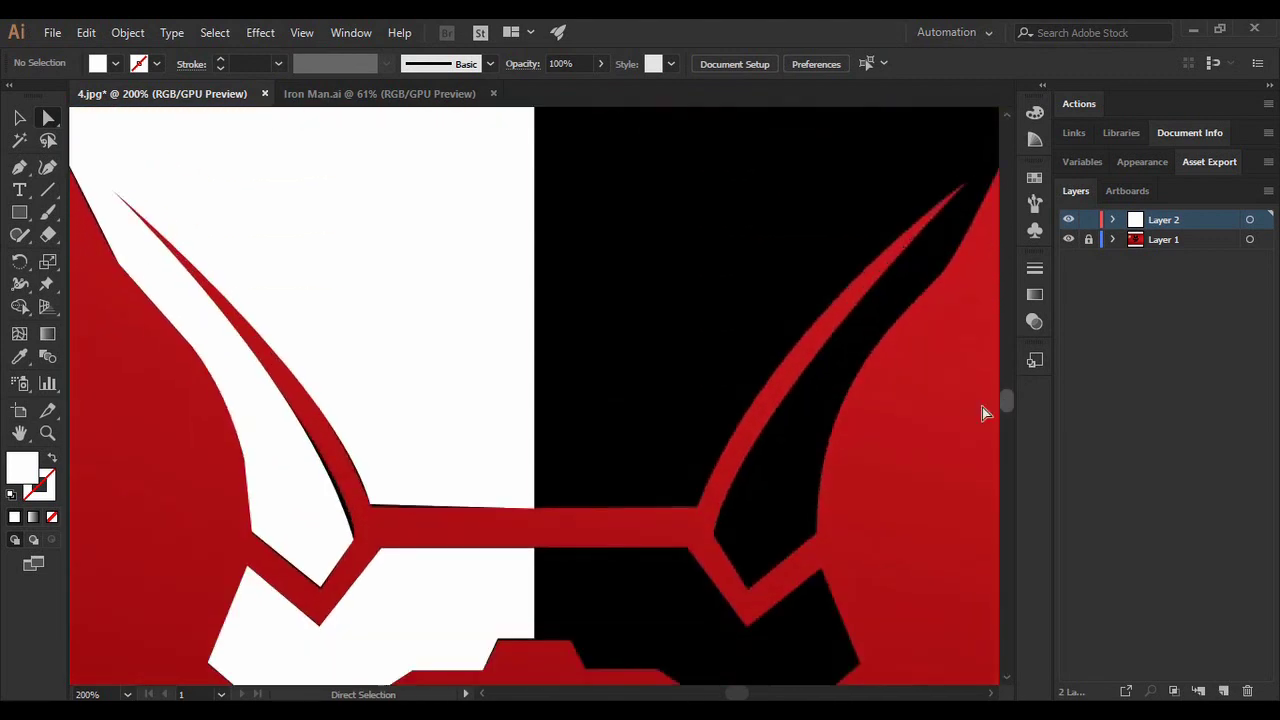
- Nudge the white eye shape's anchors and pull a curve handle from its corner
click(352, 543)
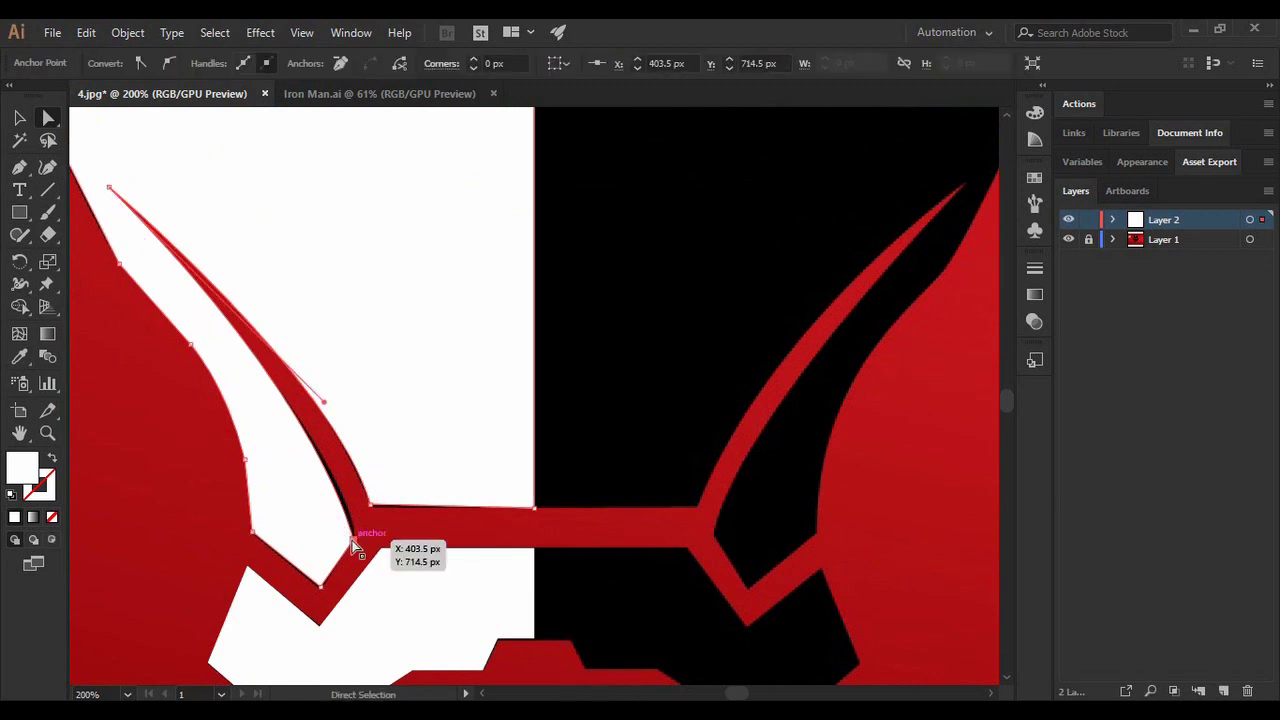
drag(353, 541, 357, 540)
click(386, 538)
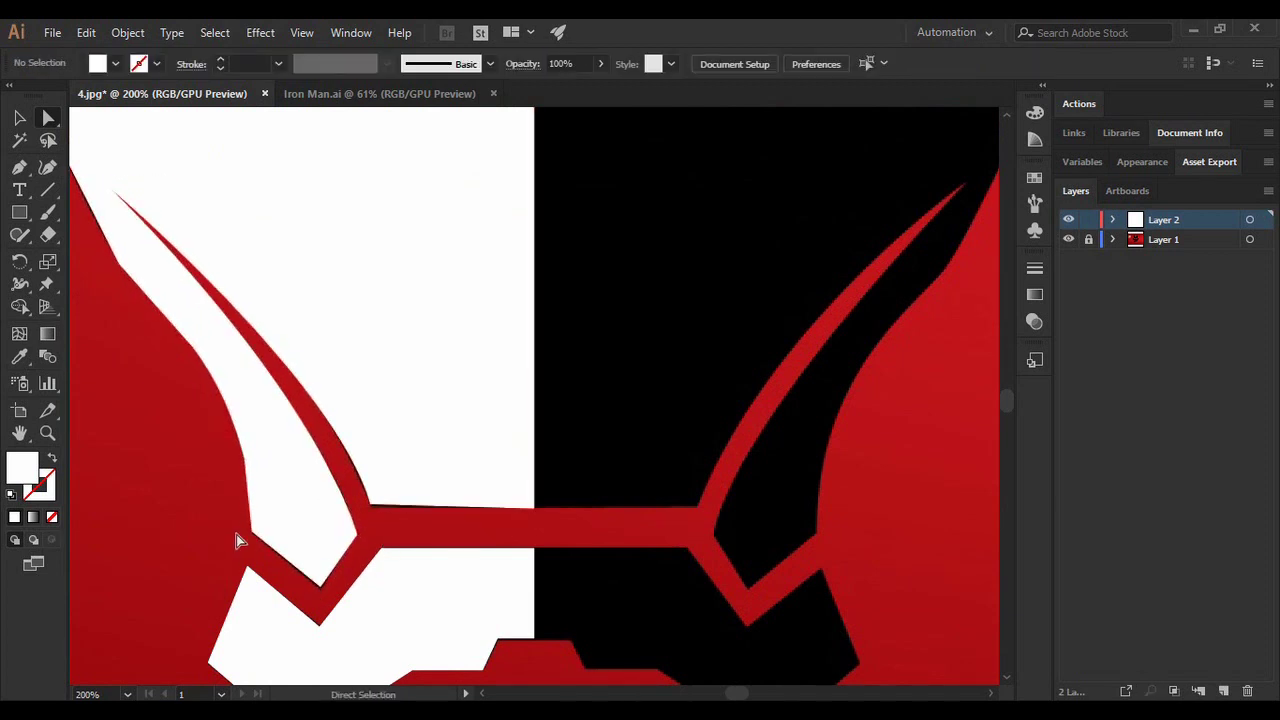
drag(322, 592, 351, 580)
click(372, 530)
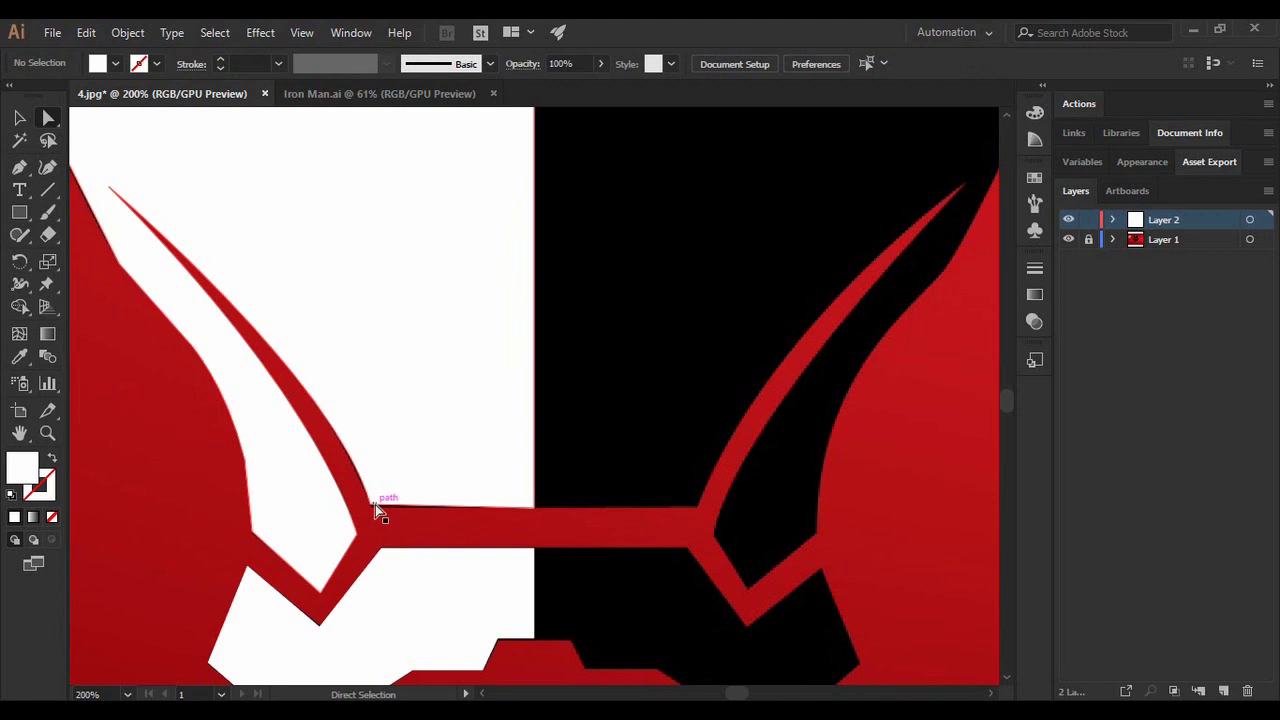
drag(372, 507, 389, 542)
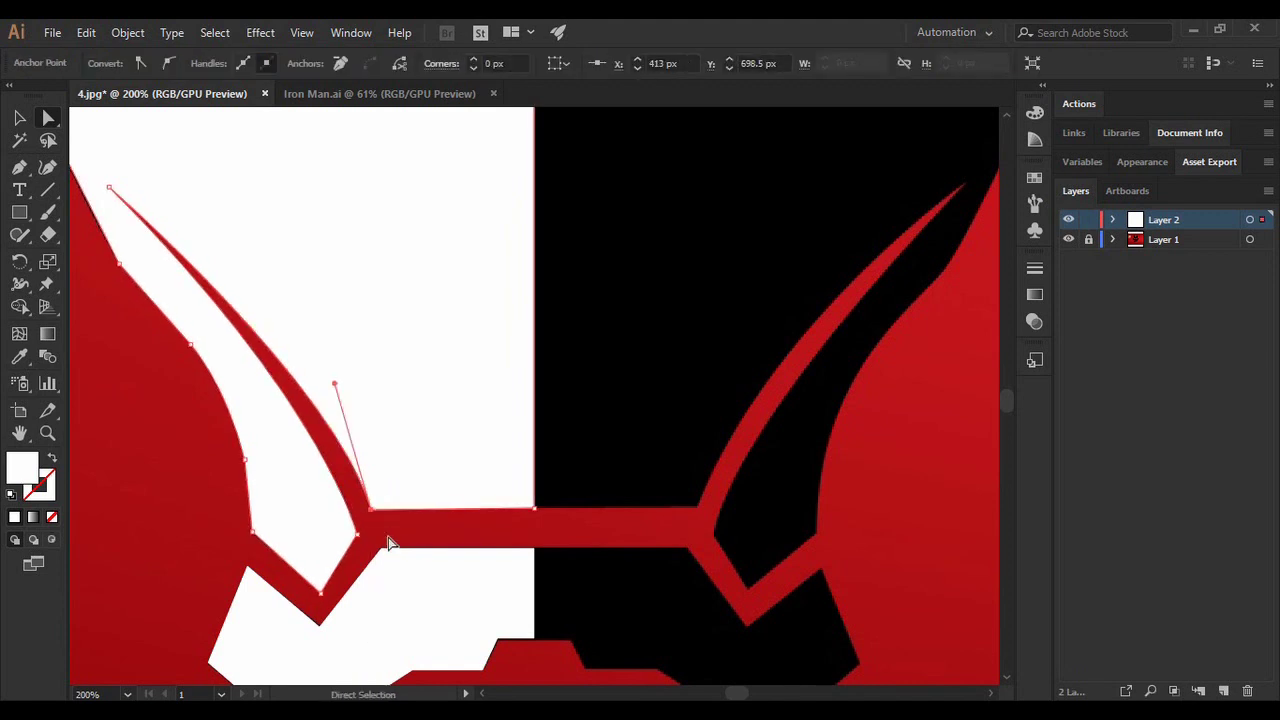
click(533, 531)
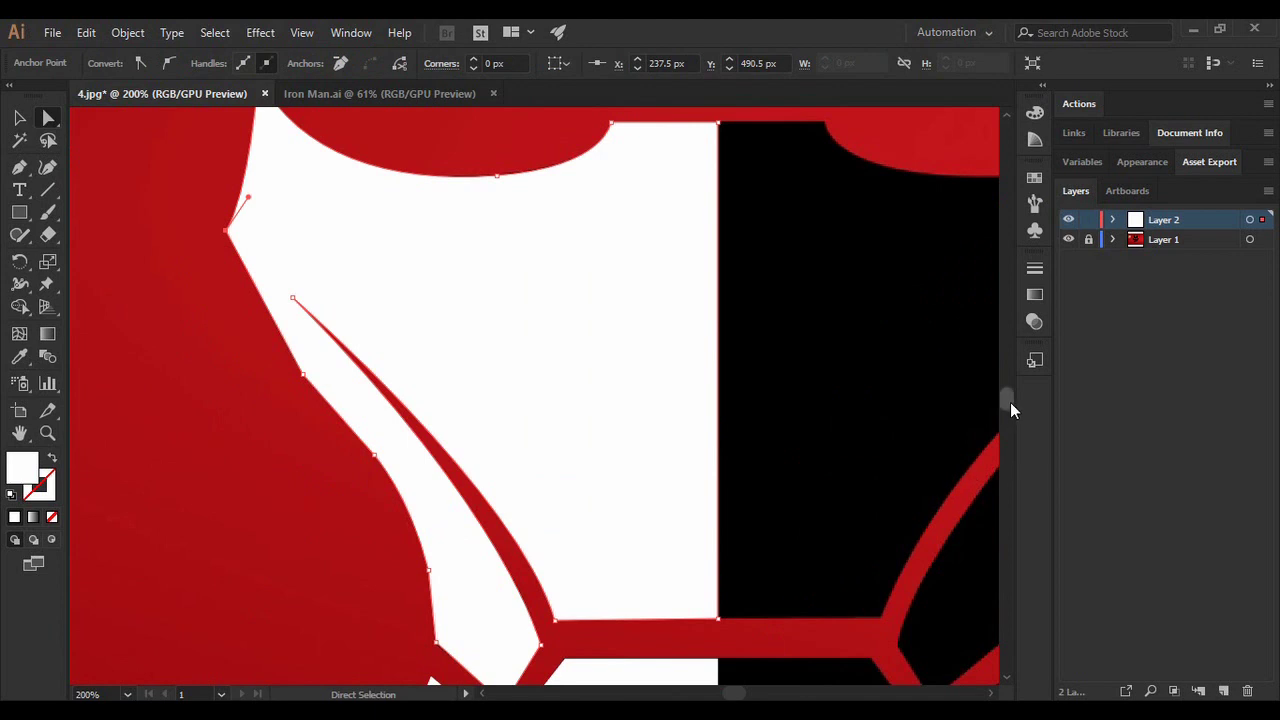
- Nudge the cheek's bottom corner into place and fit the whole artboard in view
drag(1010, 402, 1008, 410)
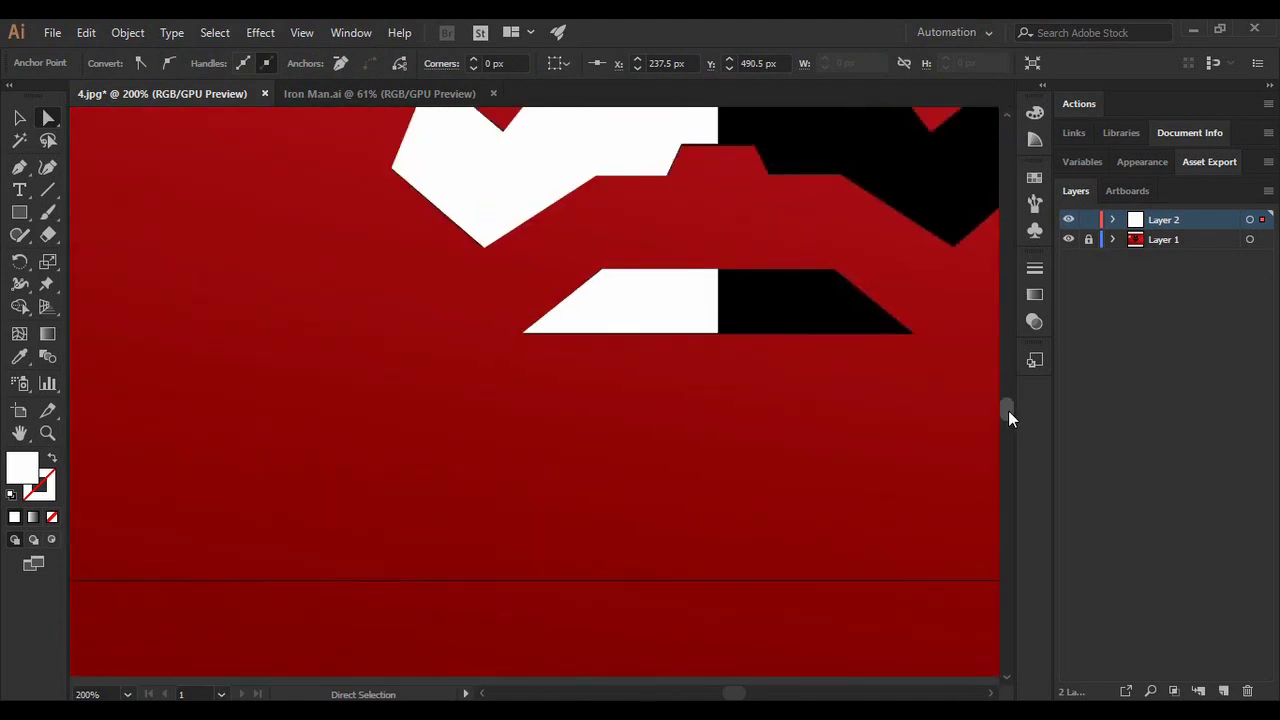
drag(487, 248, 483, 257)
click(489, 282)
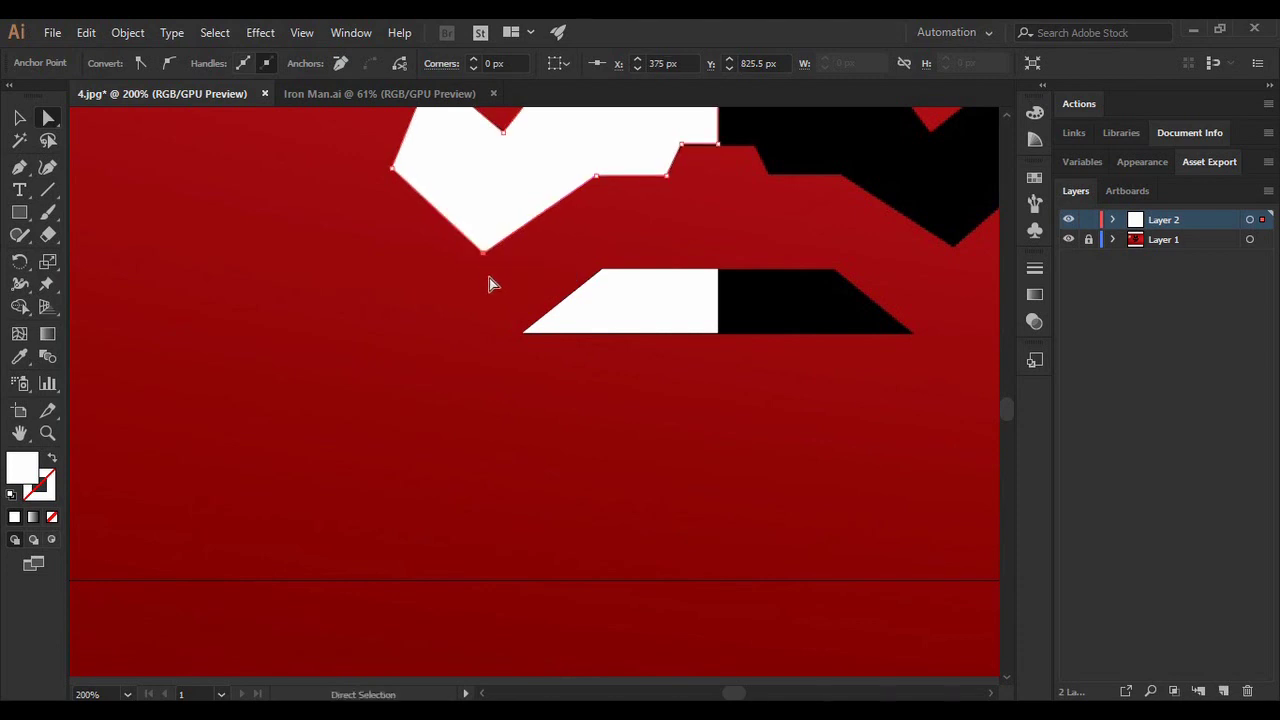
key(ctrl+0)
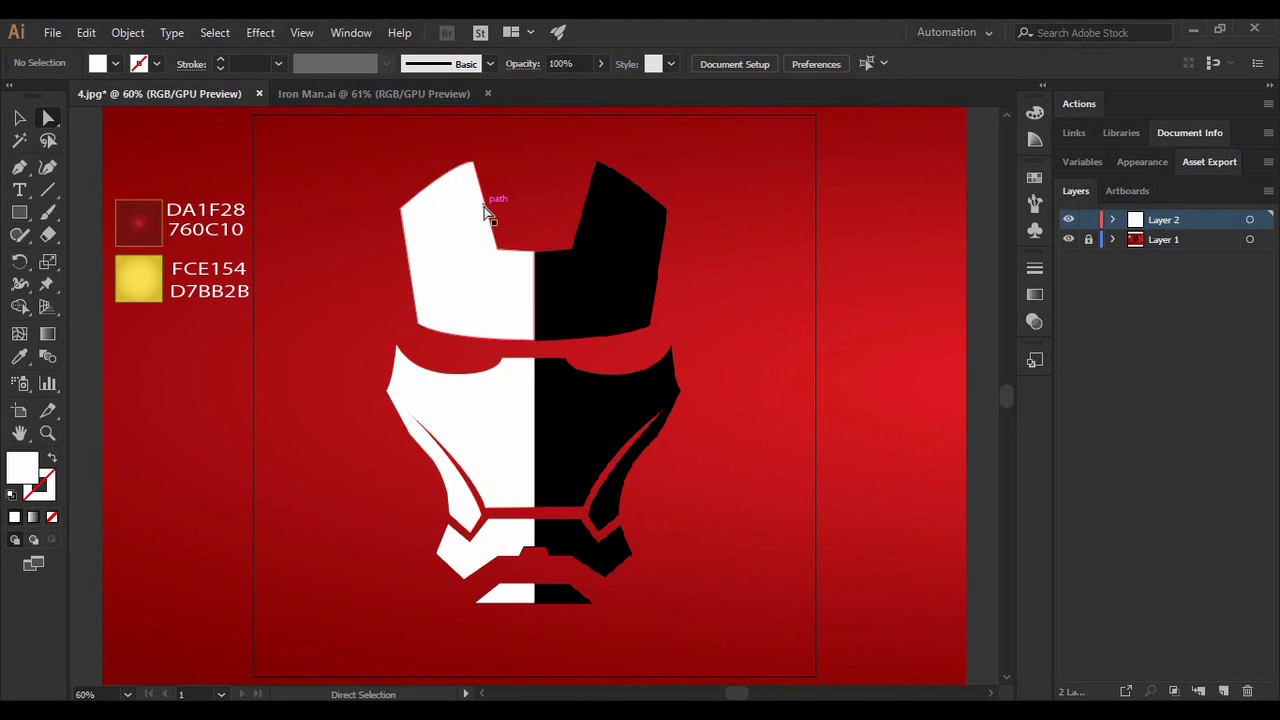
- Select the white helmet top, mask, jaw and chin pieces and group them together
click(27, 118)
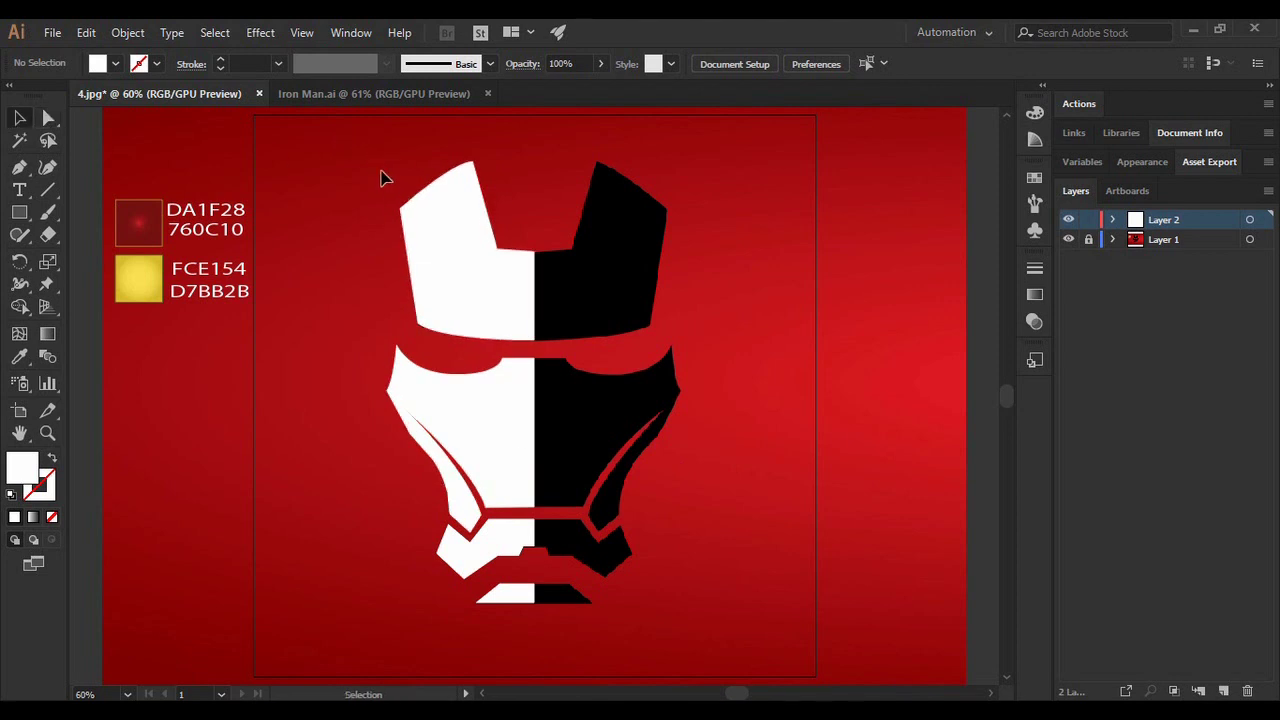
click(441, 278)
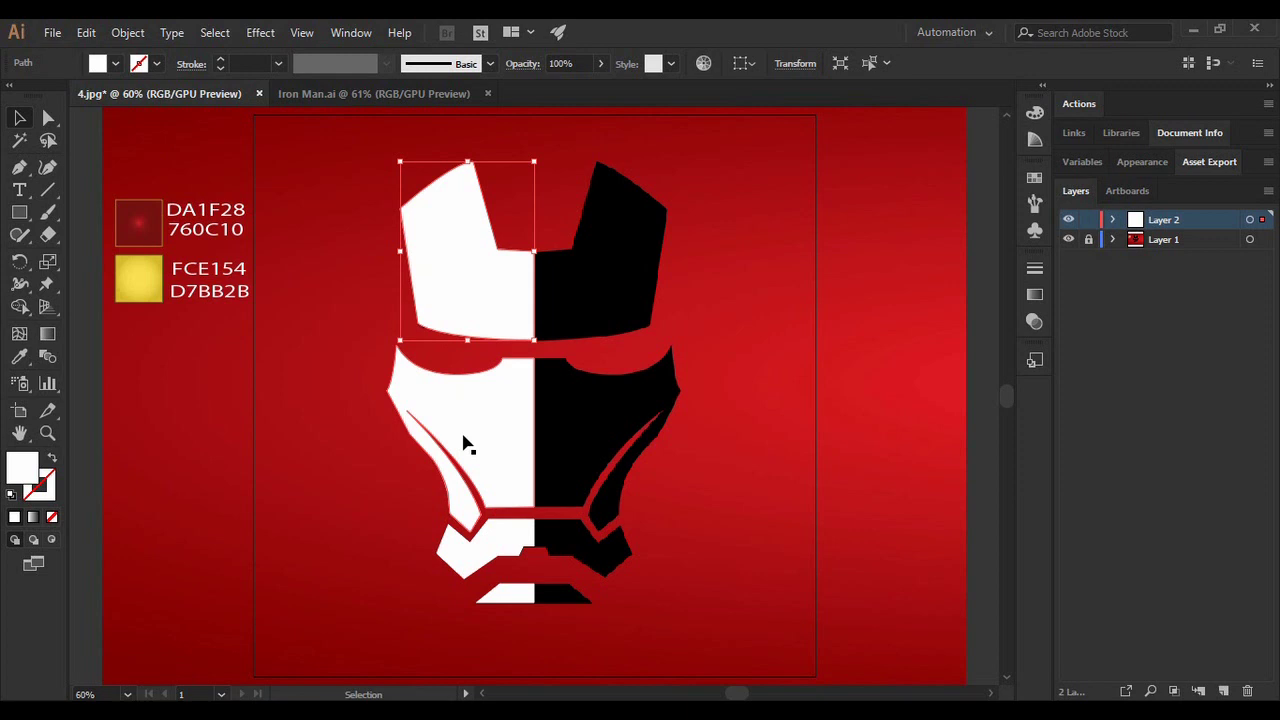
shift+click(462, 440)
shift+click(491, 545)
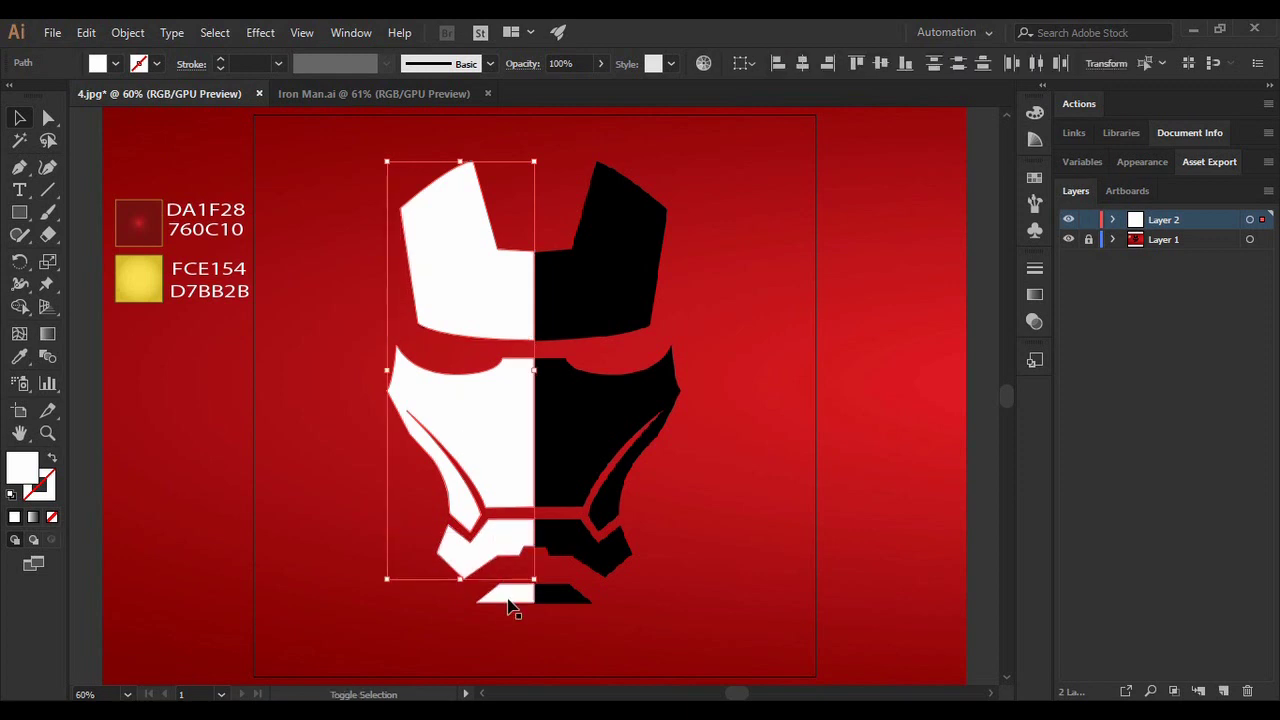
shift+click(508, 600)
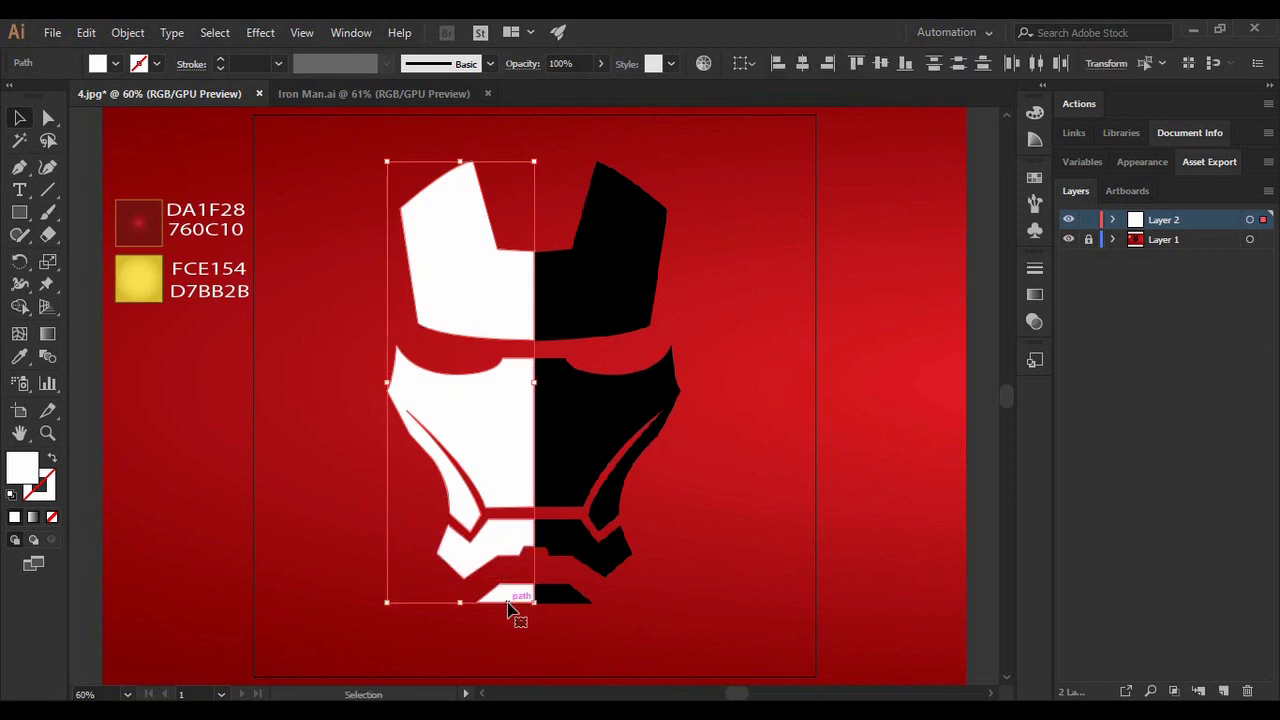
right_click(512, 421)
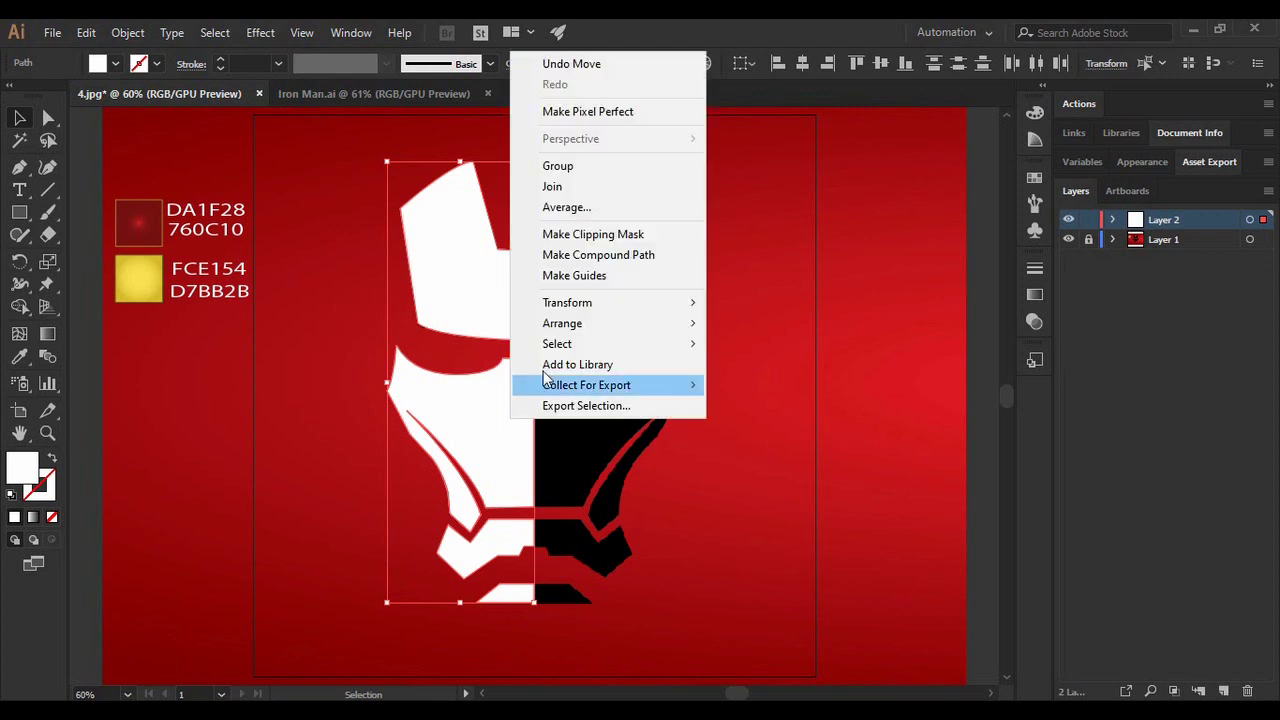
click(558, 166)
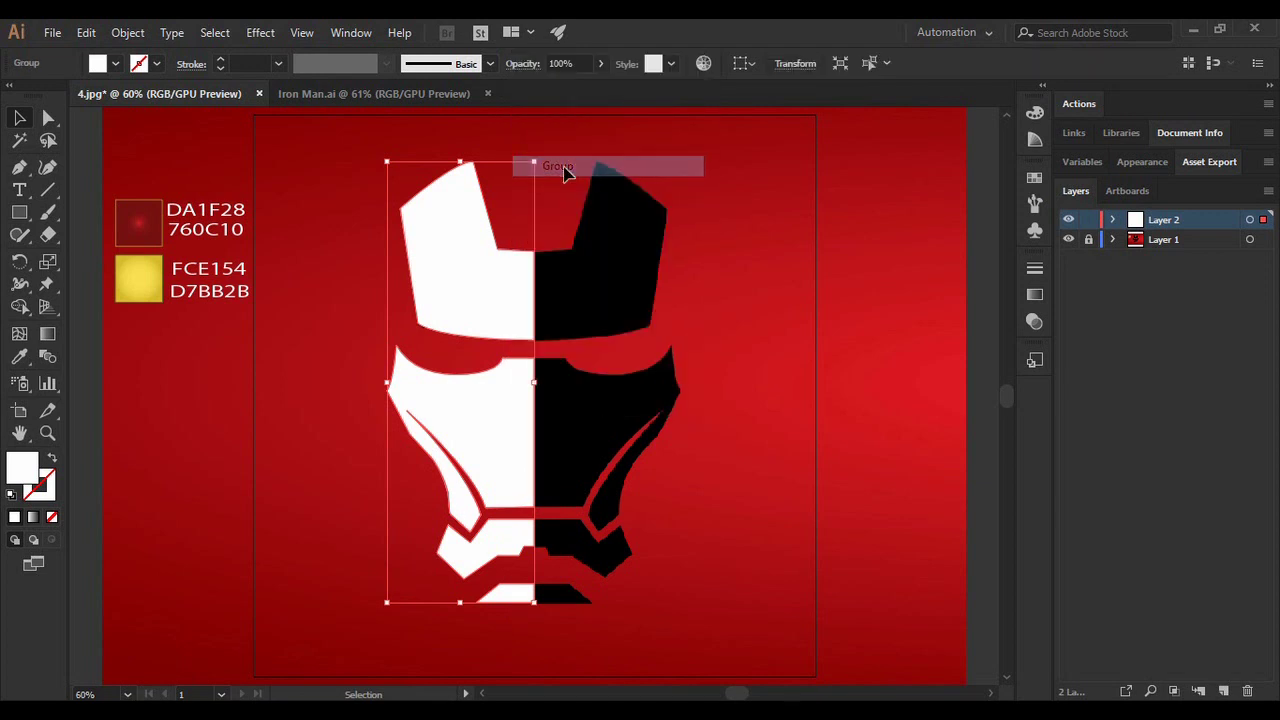
- Reflect-copy the left white mask half vertically and drag the copy beside the original
click(31, 270)
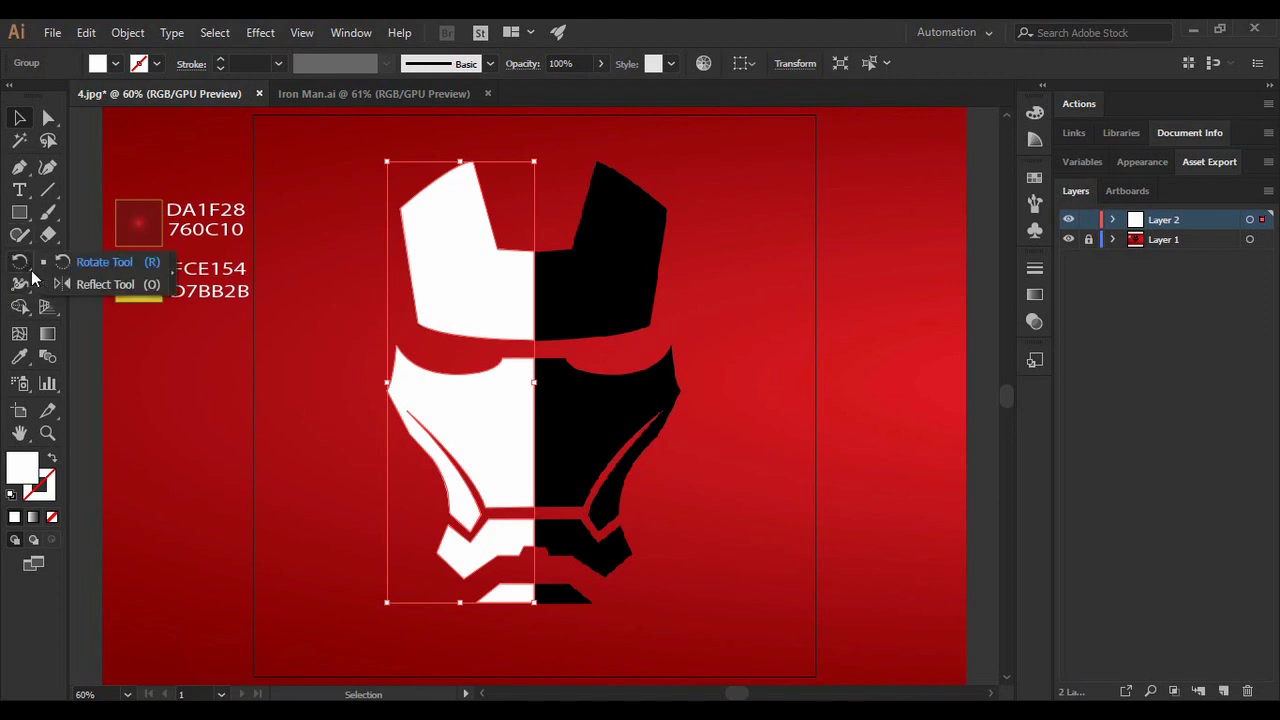
click(85, 283)
drag(491, 295, 390, 175)
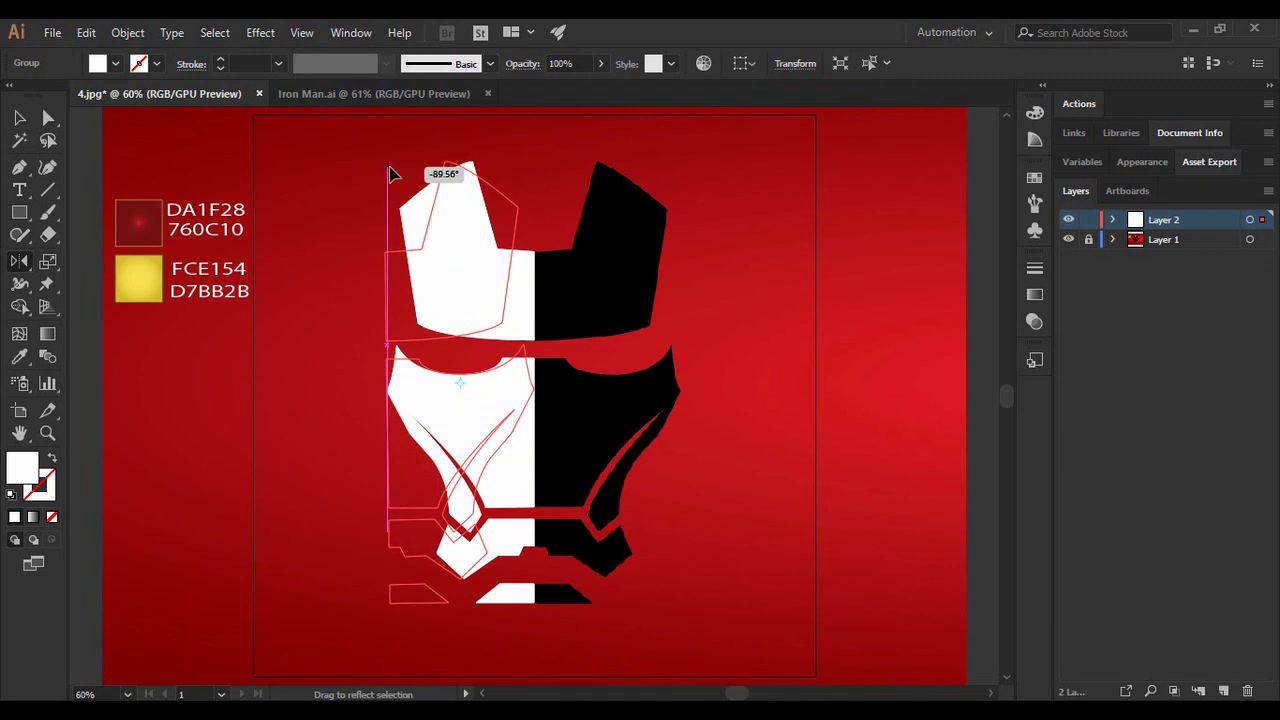
drag(390, 175, 429, 189)
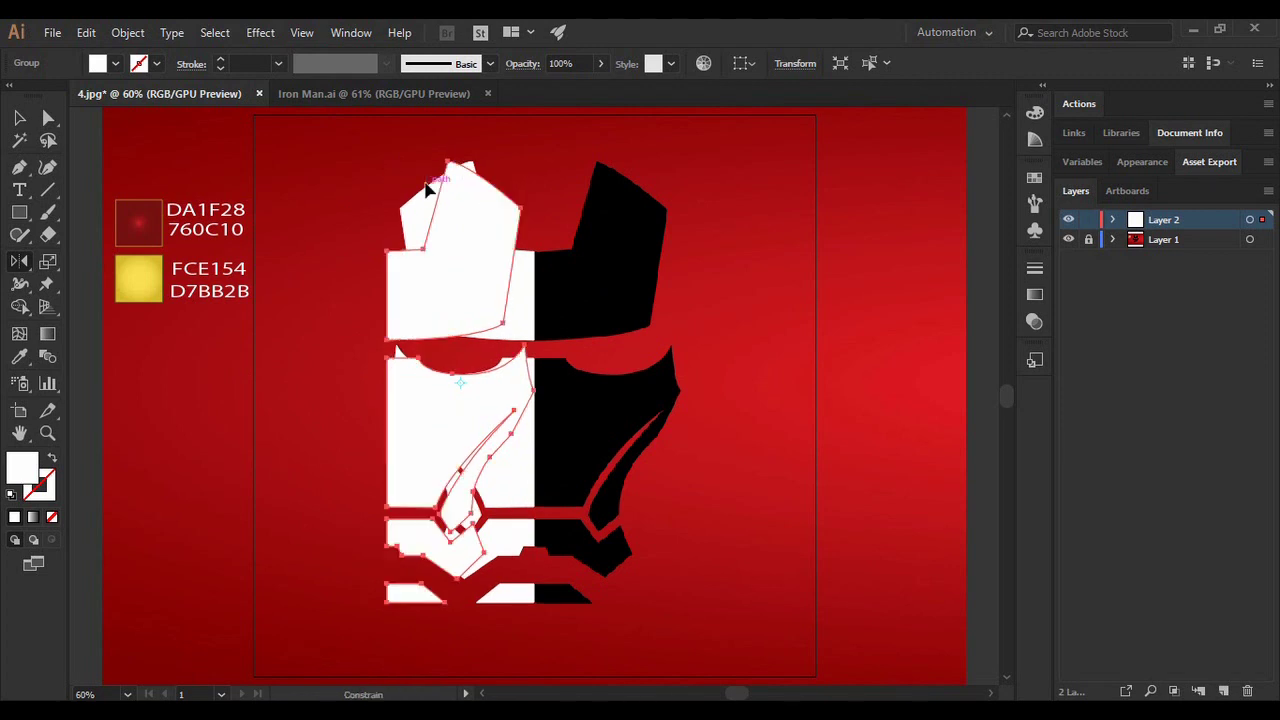
click(19, 118)
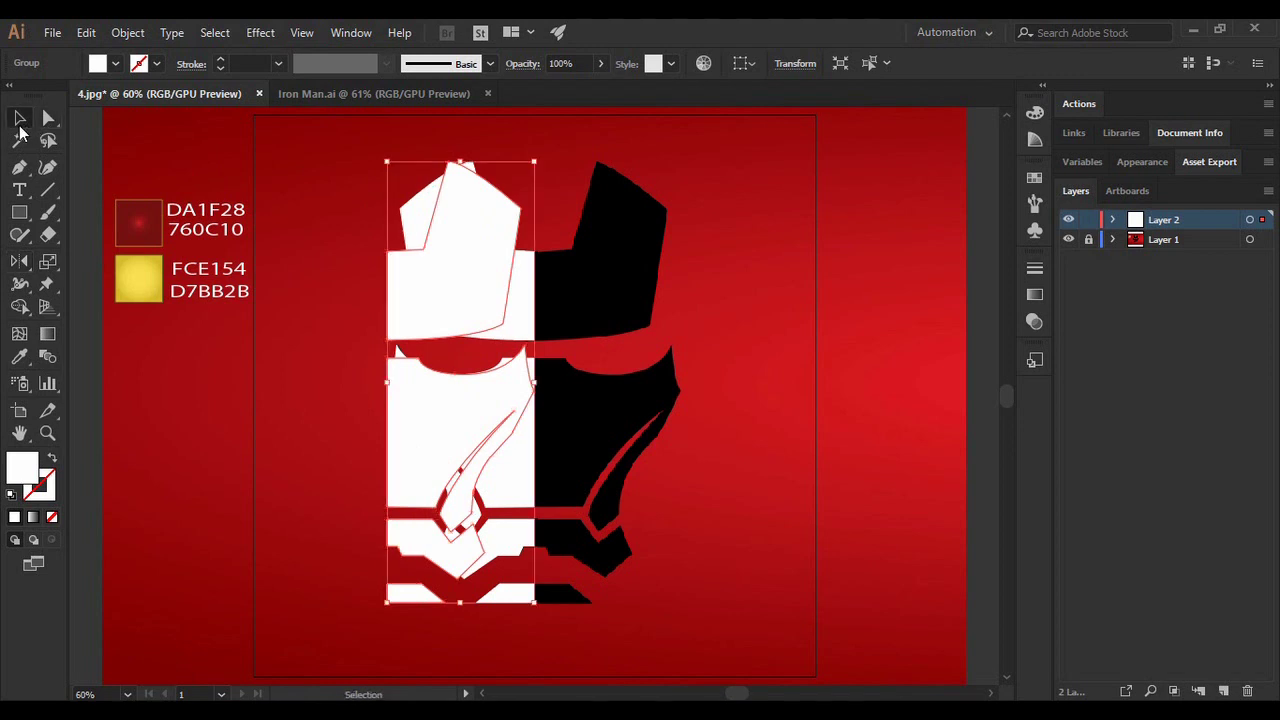
drag(472, 286, 595, 285)
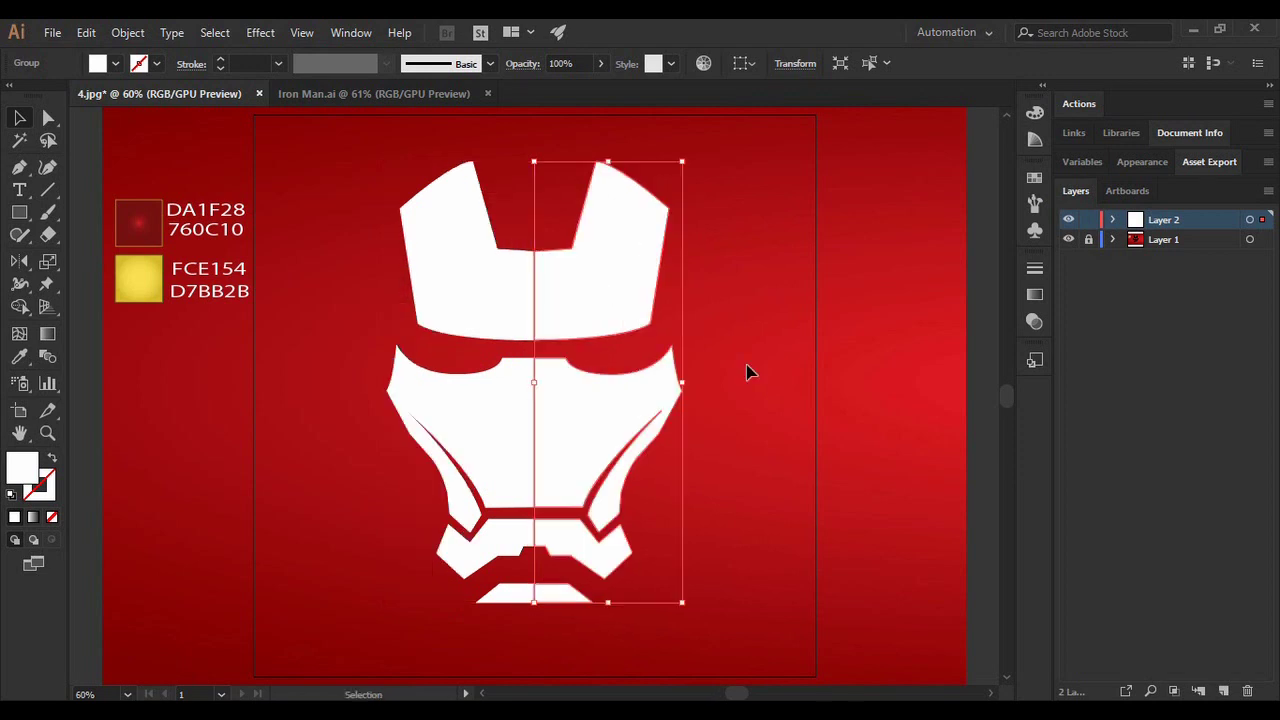
click(748, 371)
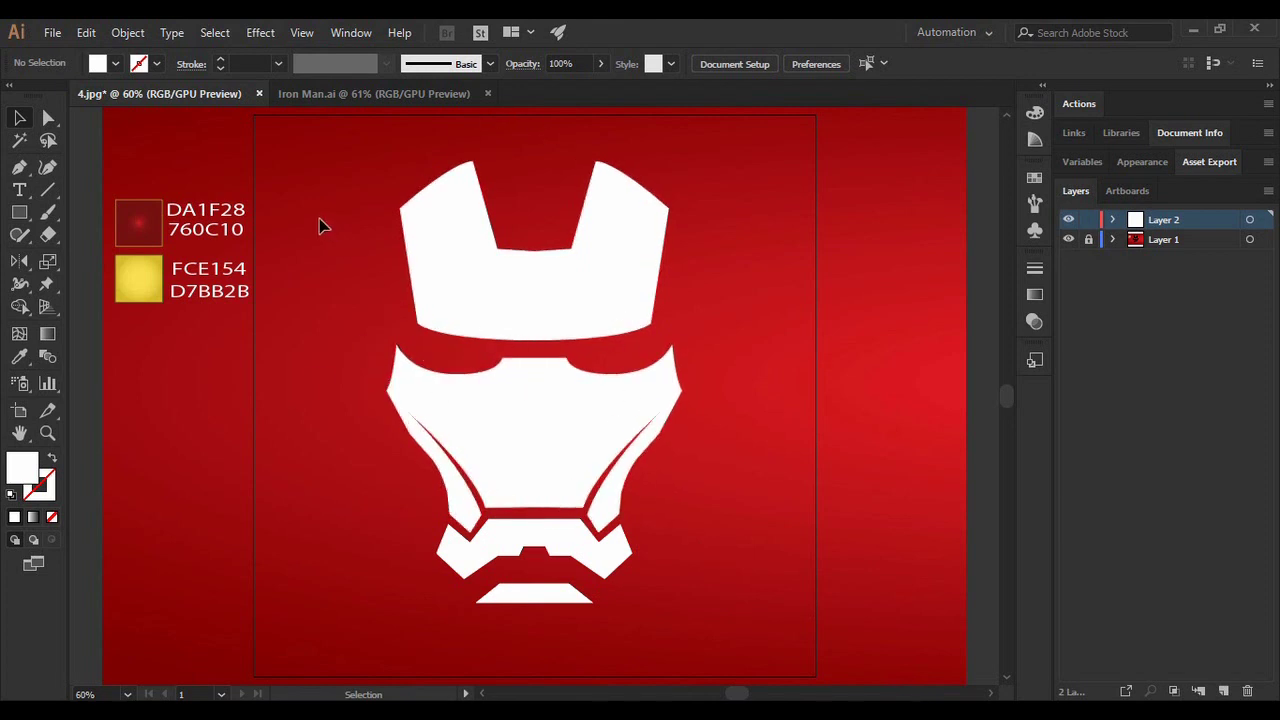
- Select both white halves and Unite them using the Pathfinder panel
drag(333, 187, 797, 549)
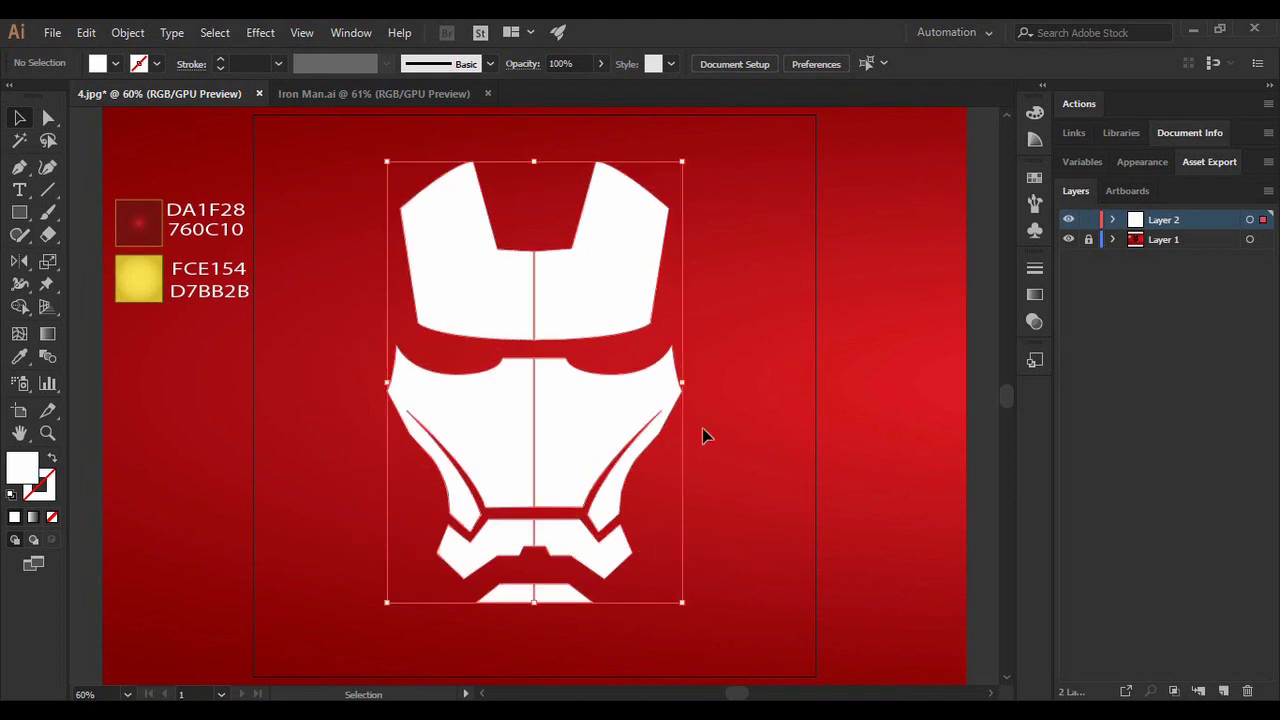
click(350, 33)
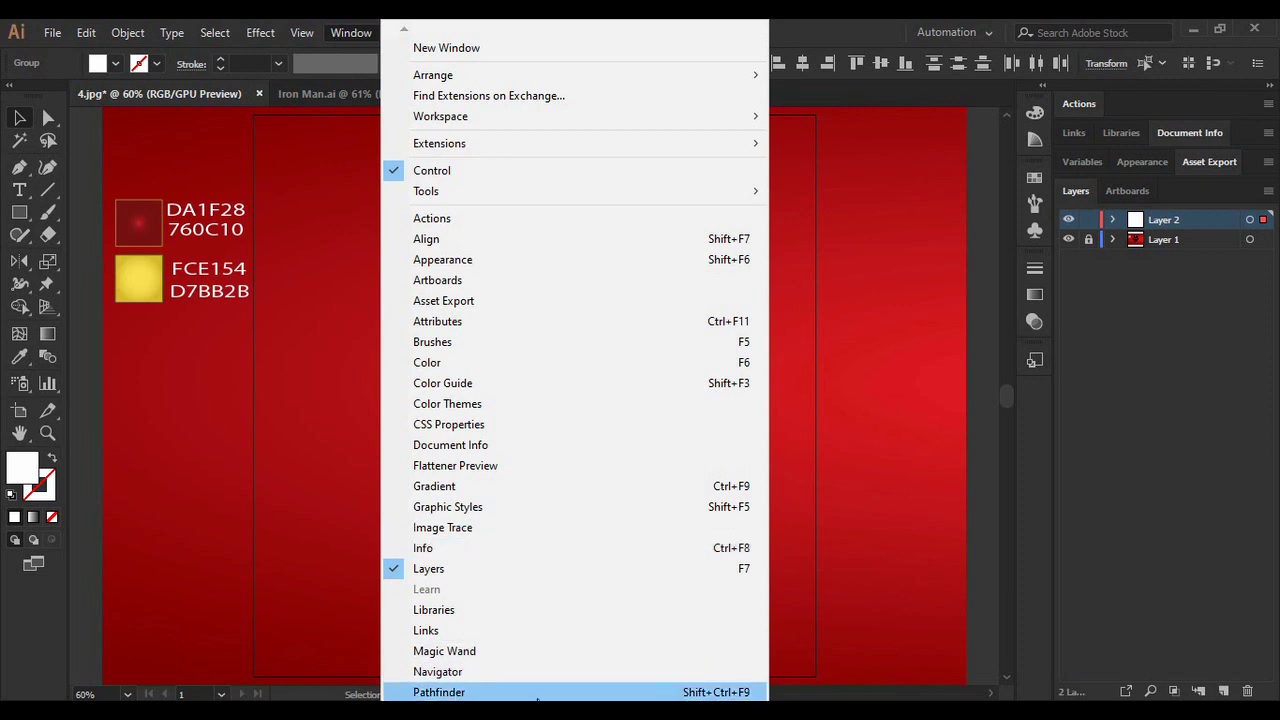
click(440, 692)
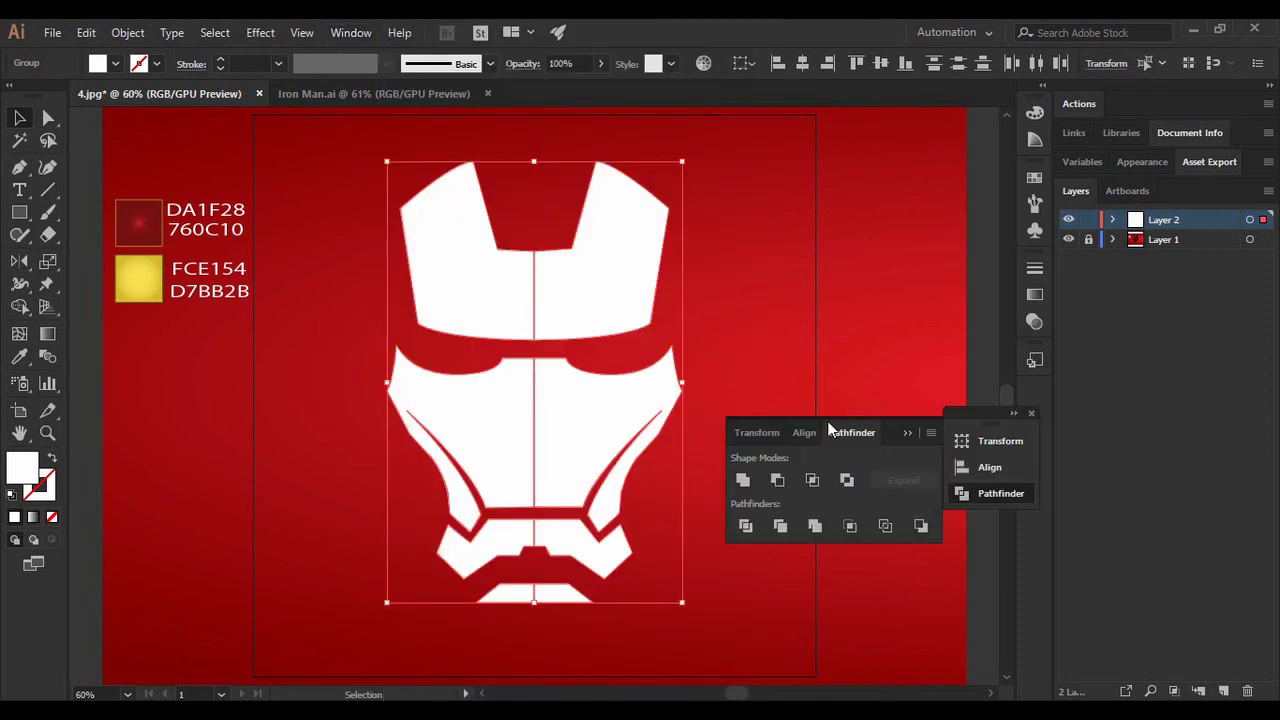
click(746, 486)
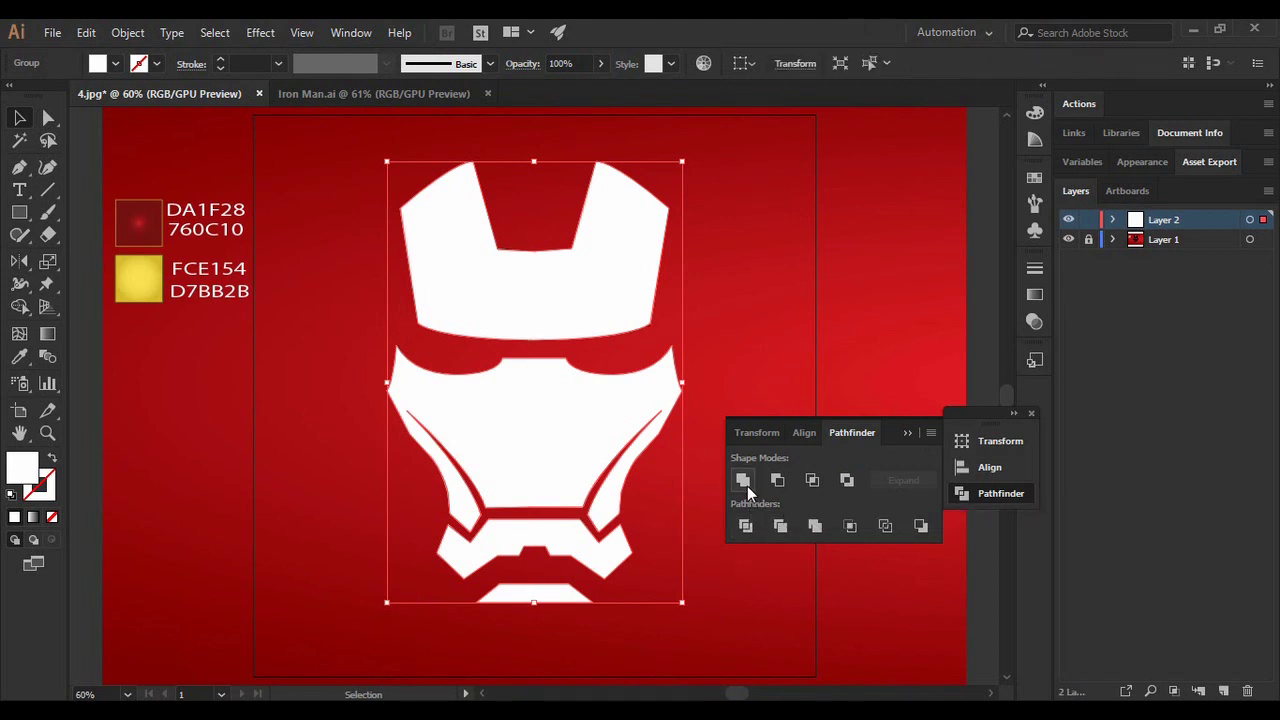
click(716, 352)
click(1031, 414)
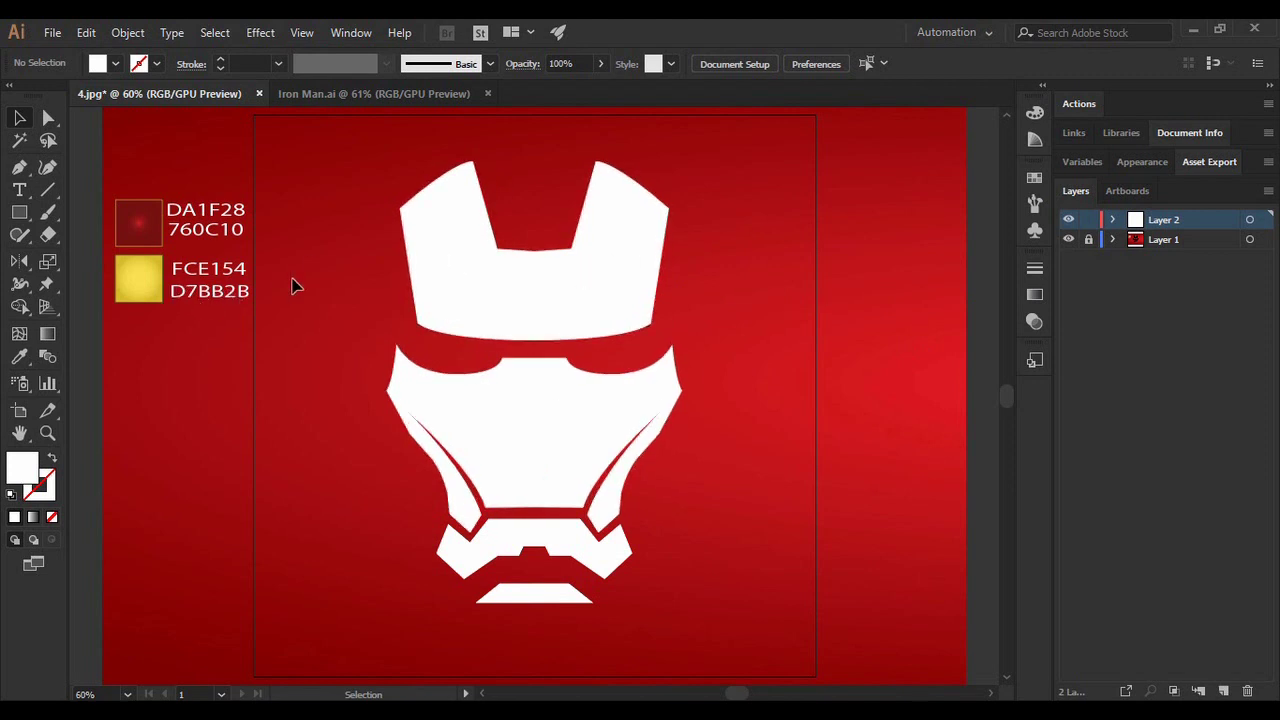
- Unlock Layer 1 and fill the mask with the yellow FCE154 swatch via Eyedropper
click(1088, 239)
click(511, 306)
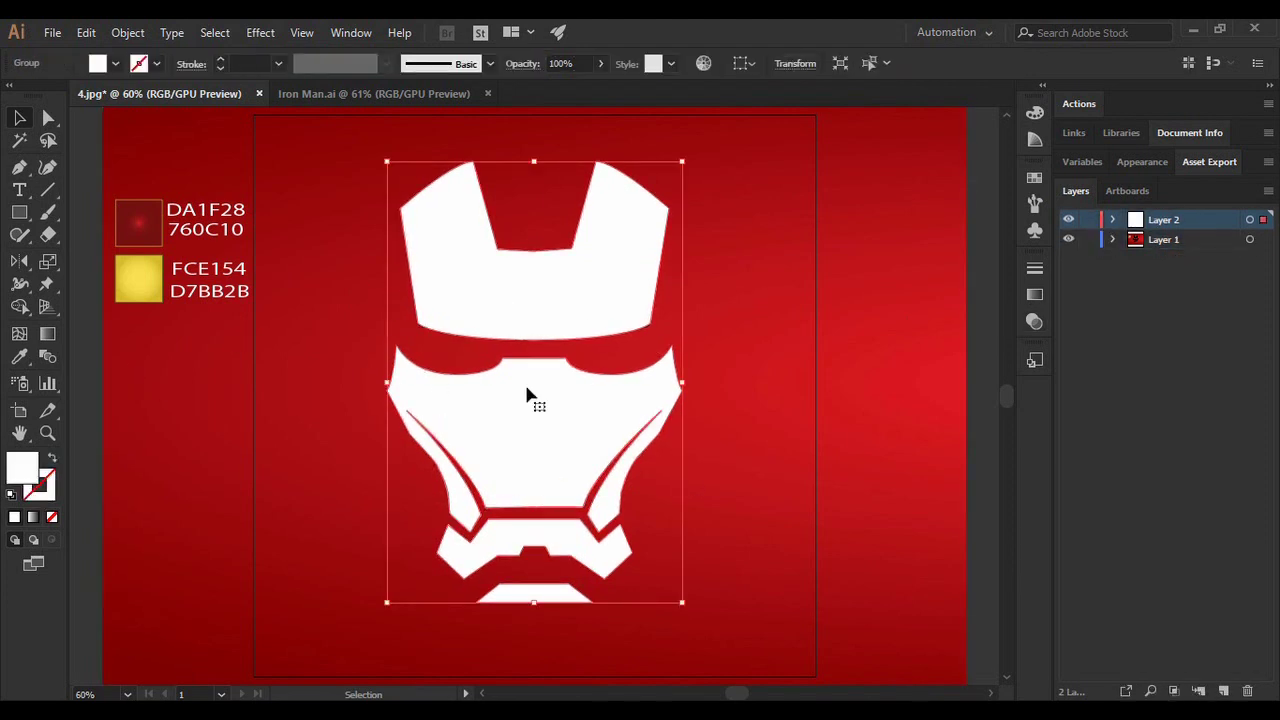
click(18, 359)
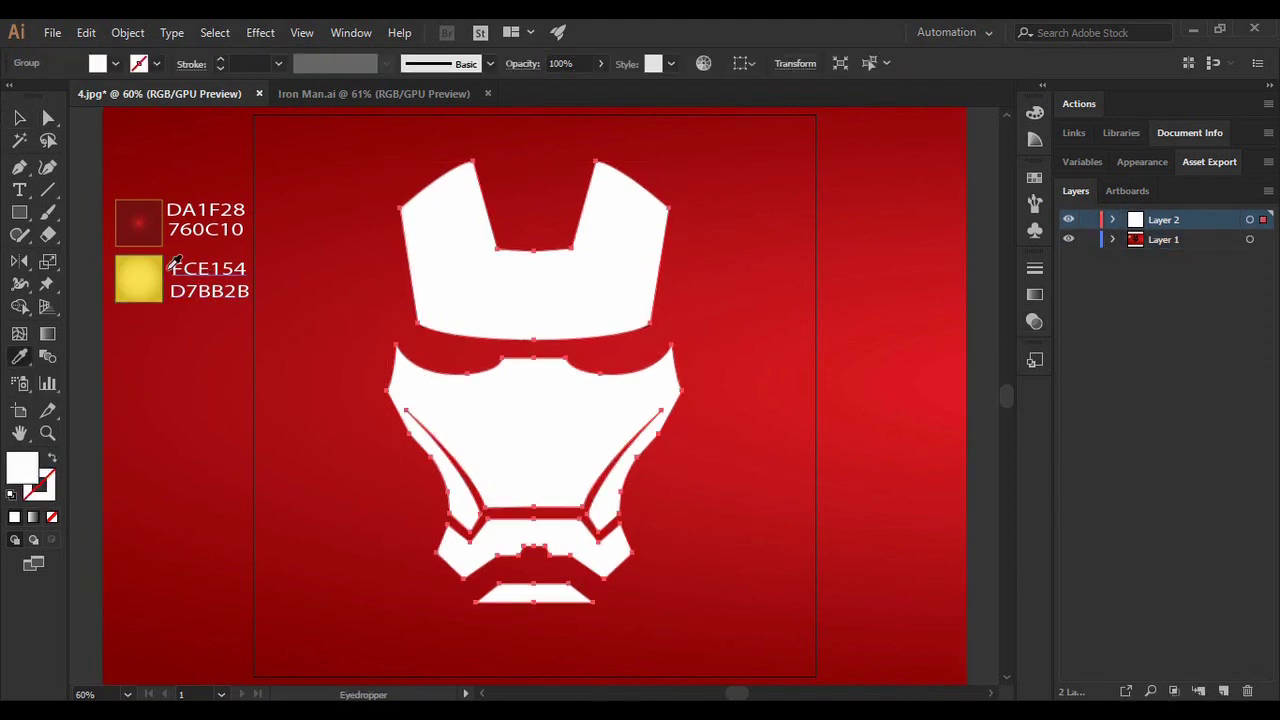
click(130, 284)
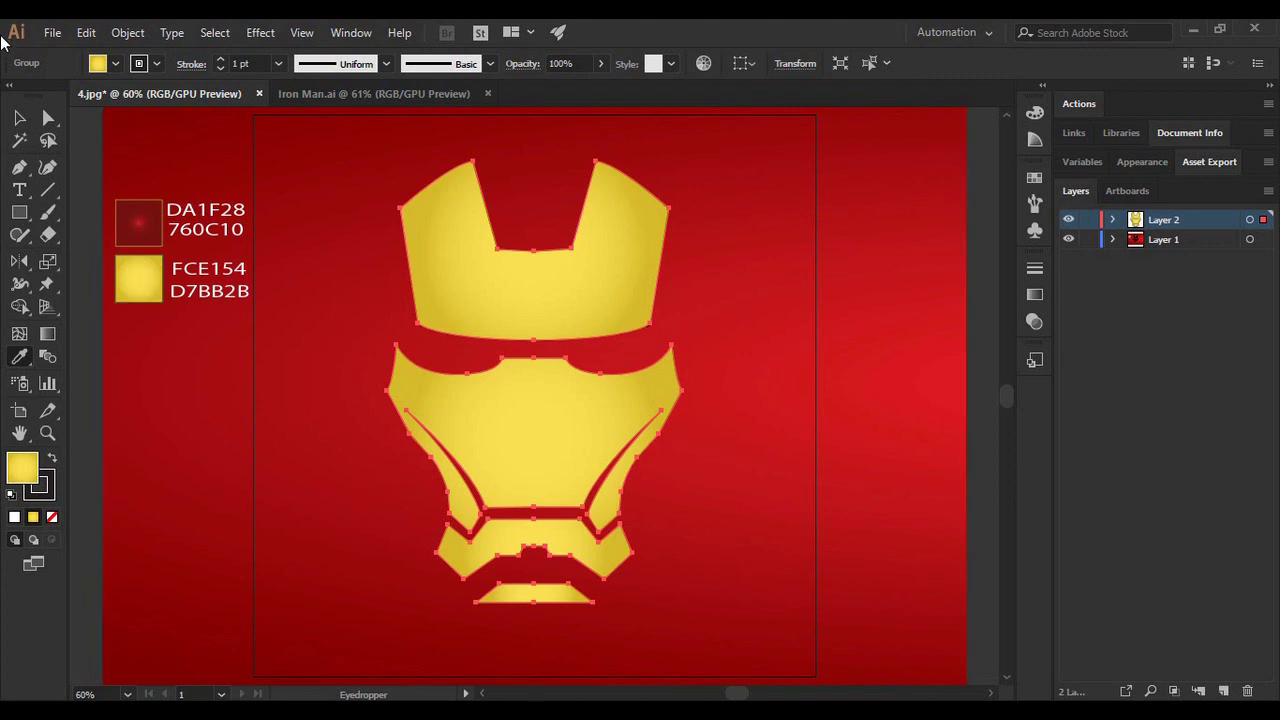
- Select the background reference image and delete it
key(v)
click(333, 475)
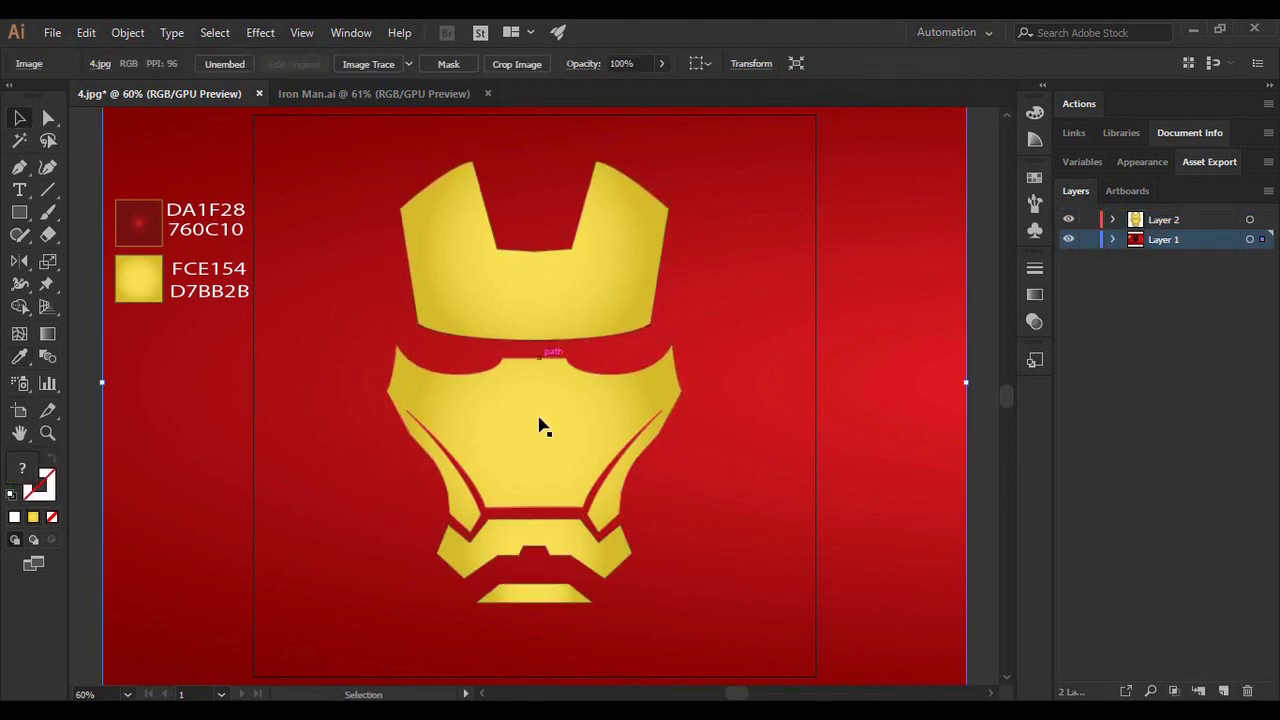
click(545, 462)
click(823, 191)
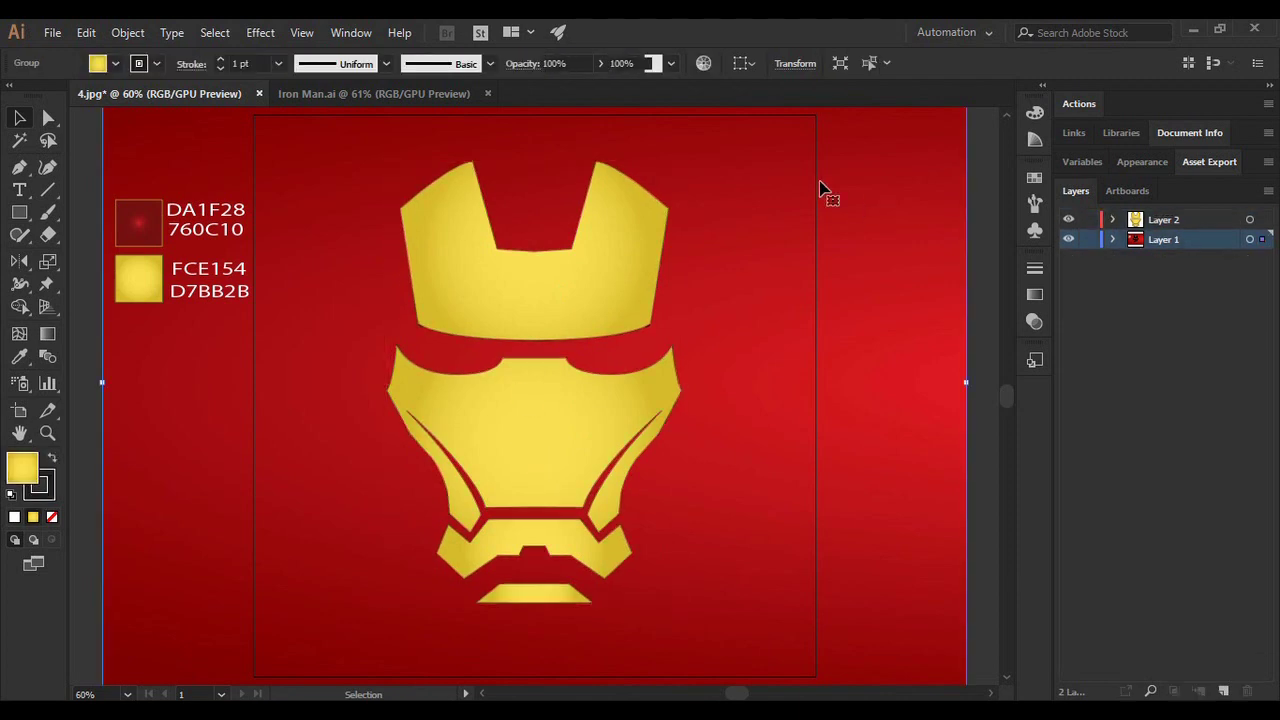
click(1114, 239)
click(1190, 377)
key(Delete)
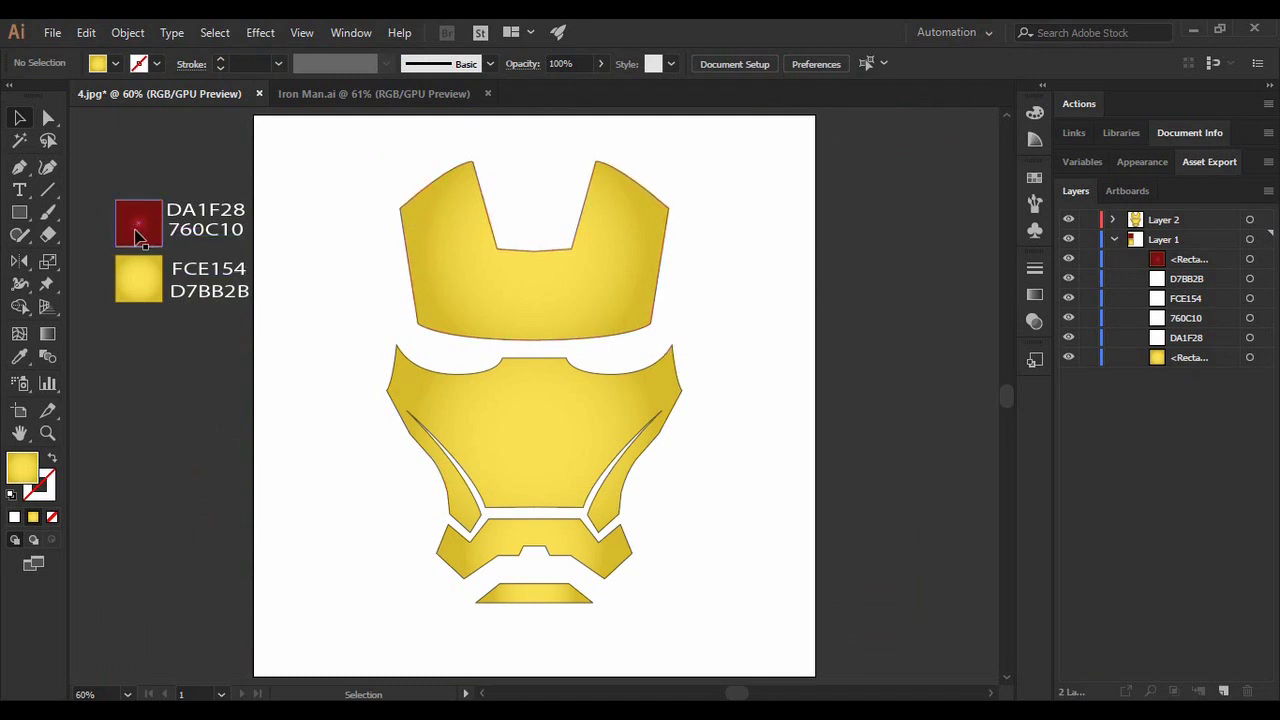
- Draw a rectangle covering the artboard and fill it with the dark red DA1F28 swatch
click(21, 214)
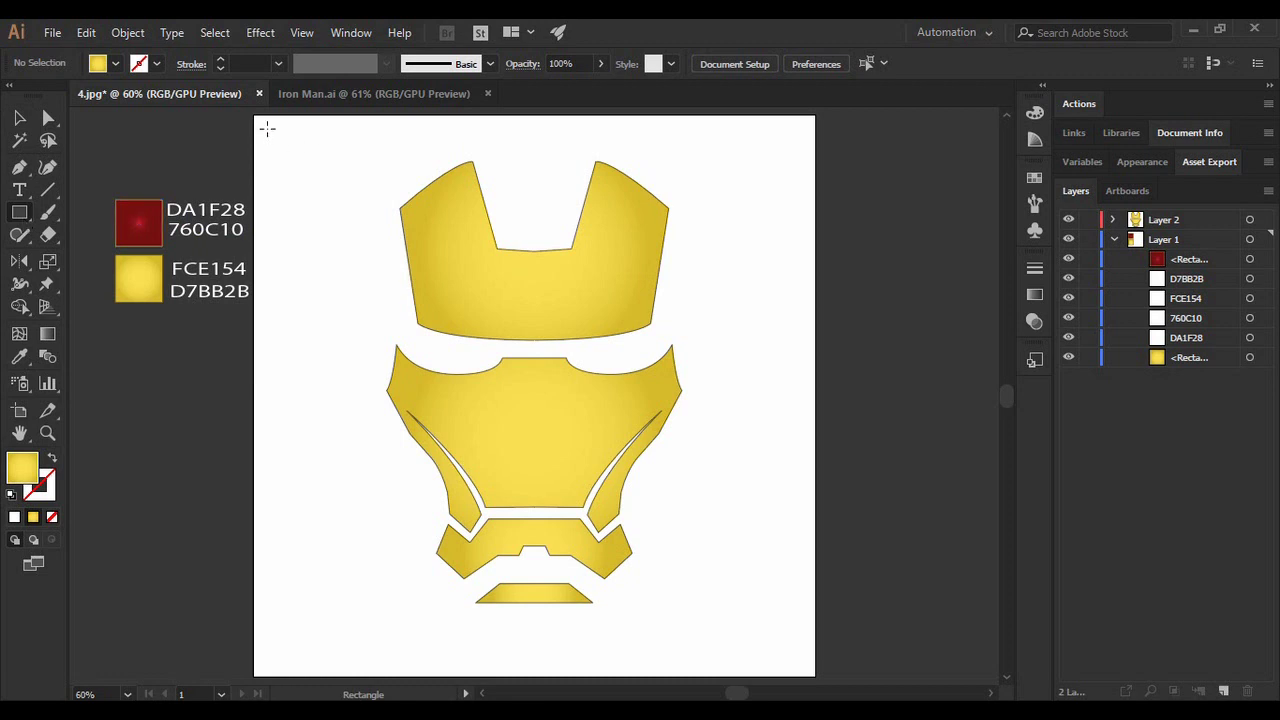
drag(255, 115, 815, 557)
drag(1006, 405, 1004, 398)
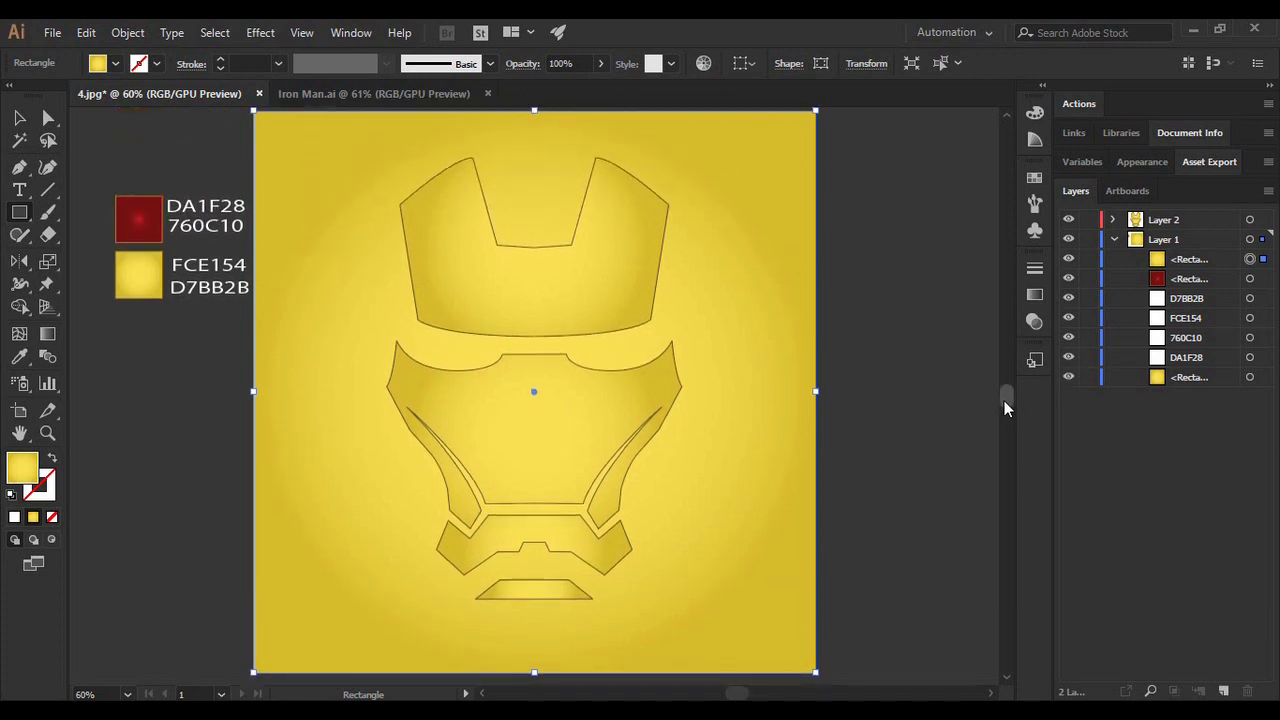
click(22, 360)
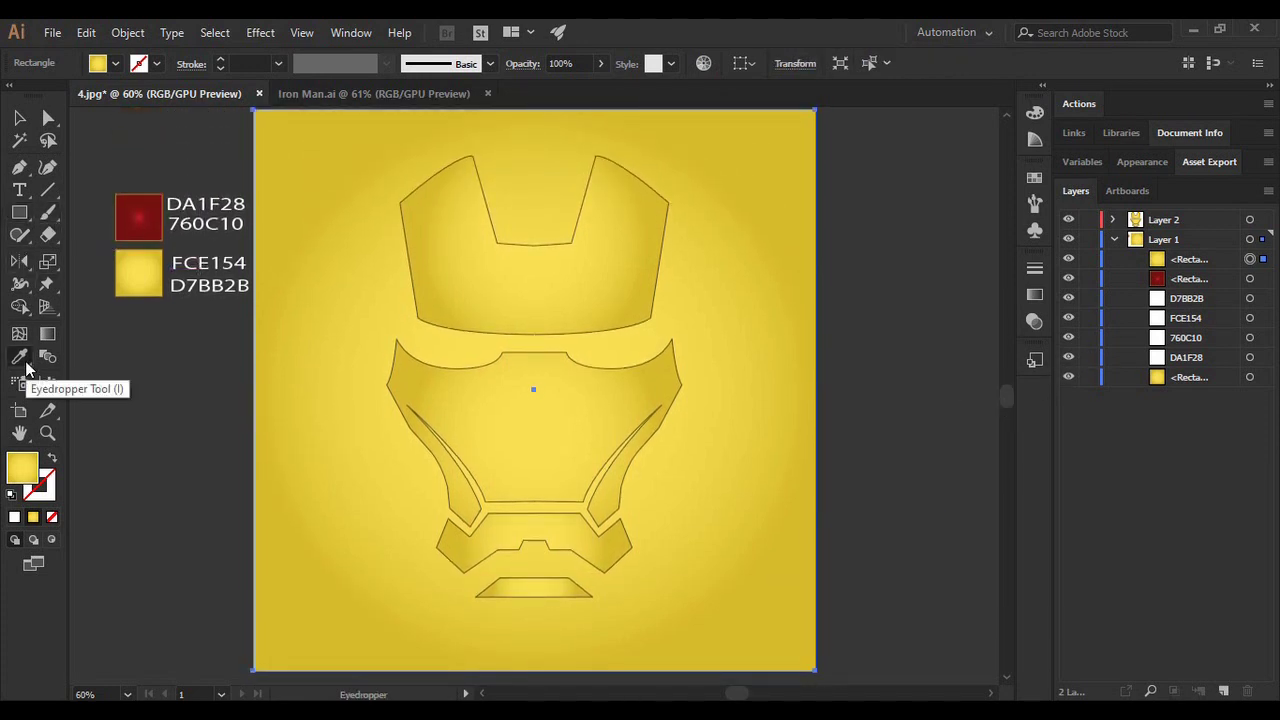
click(139, 216)
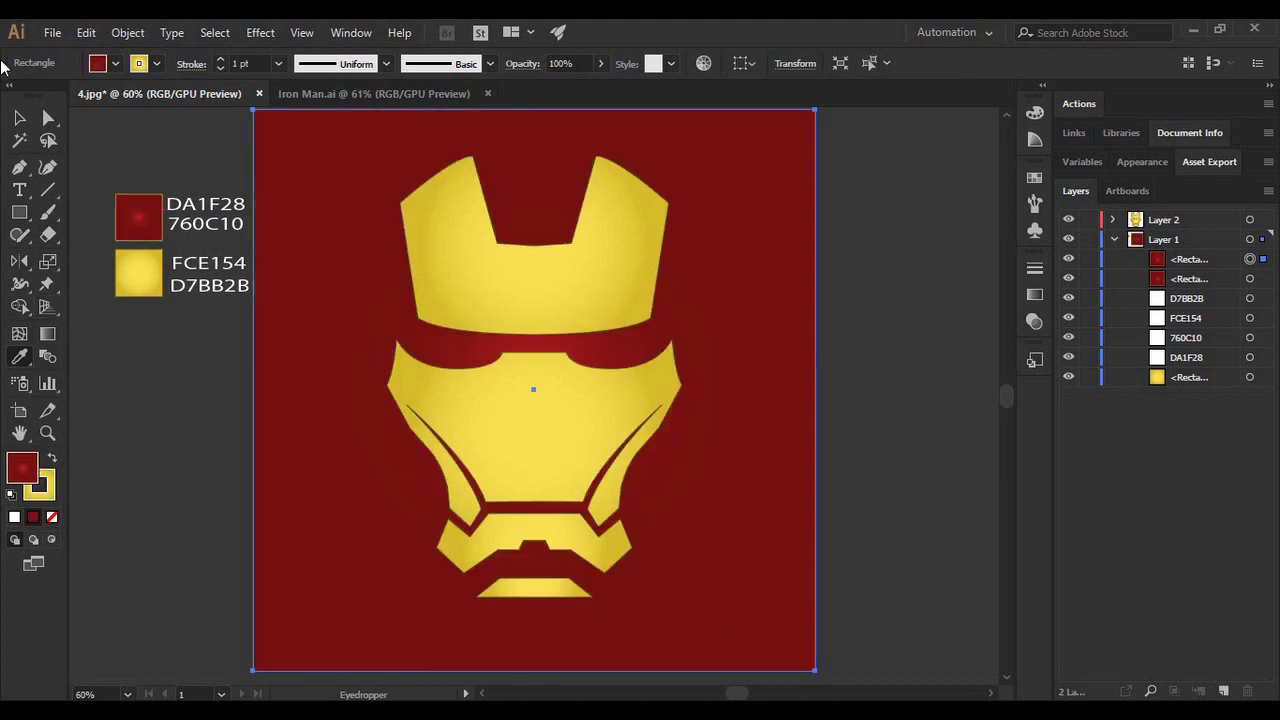
click(18, 120)
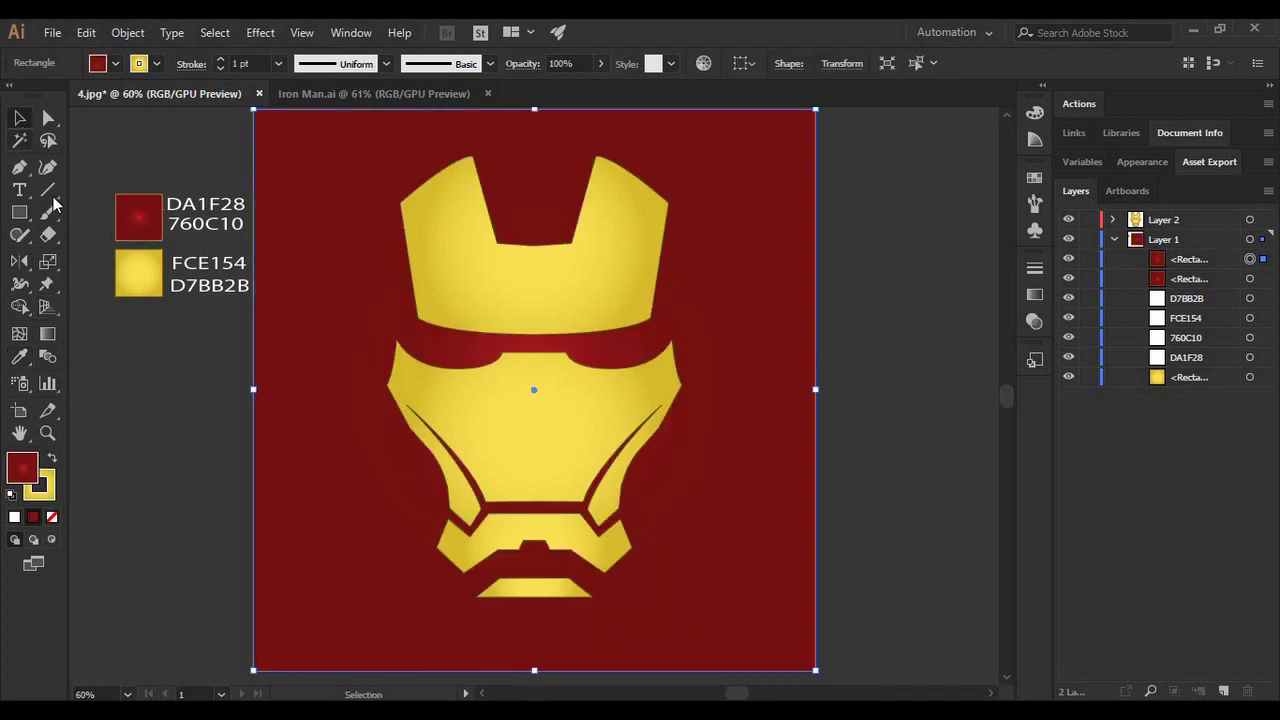
click(173, 513)
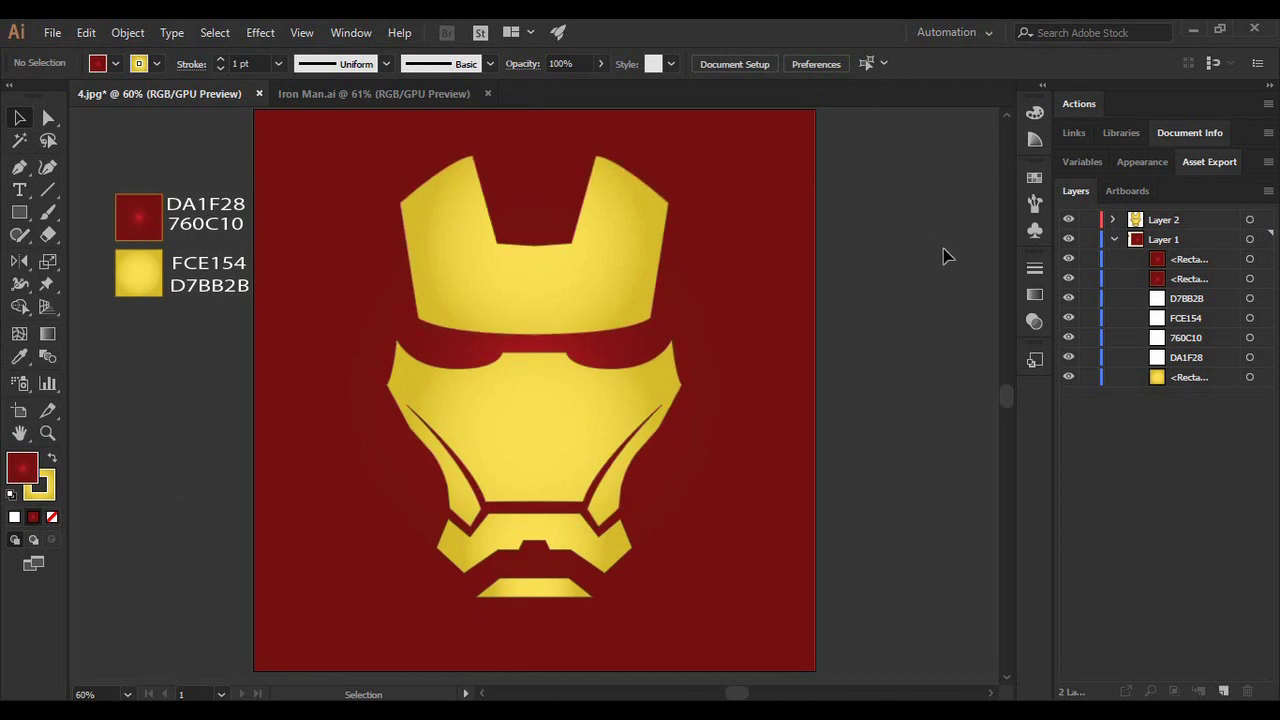
- Set the gold mask's stroke to None
click(640, 409)
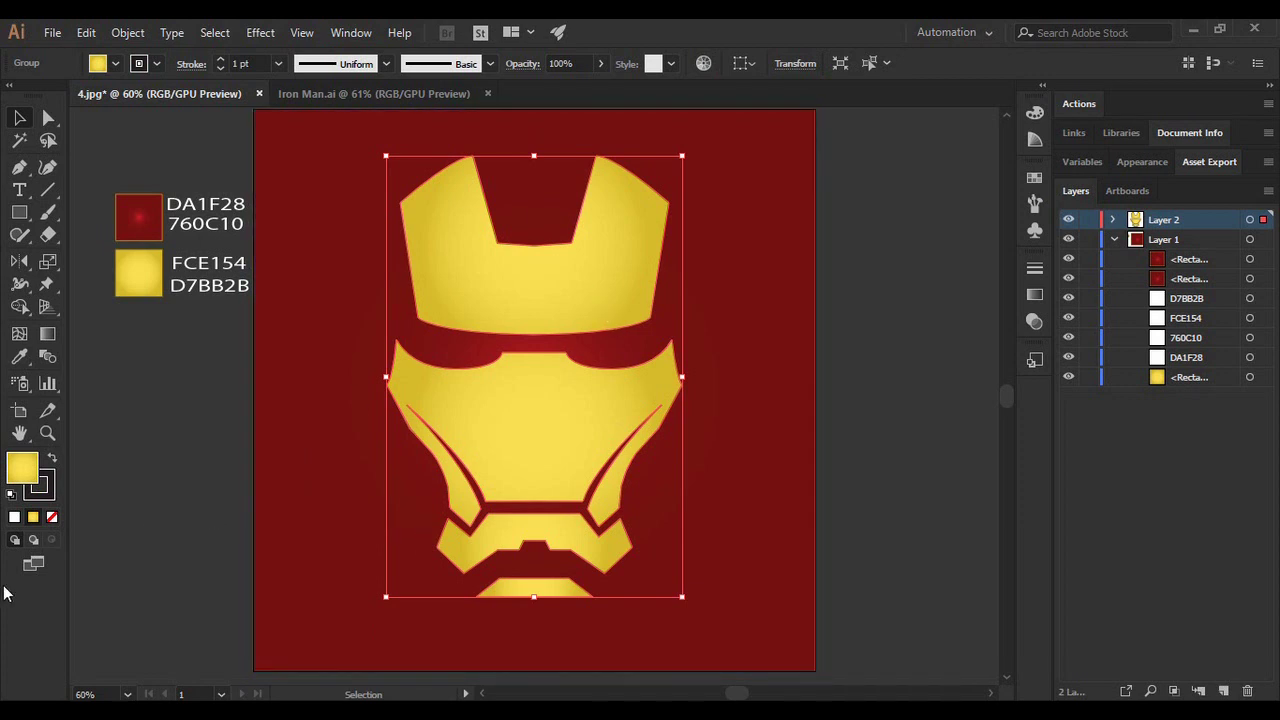
click(50, 487)
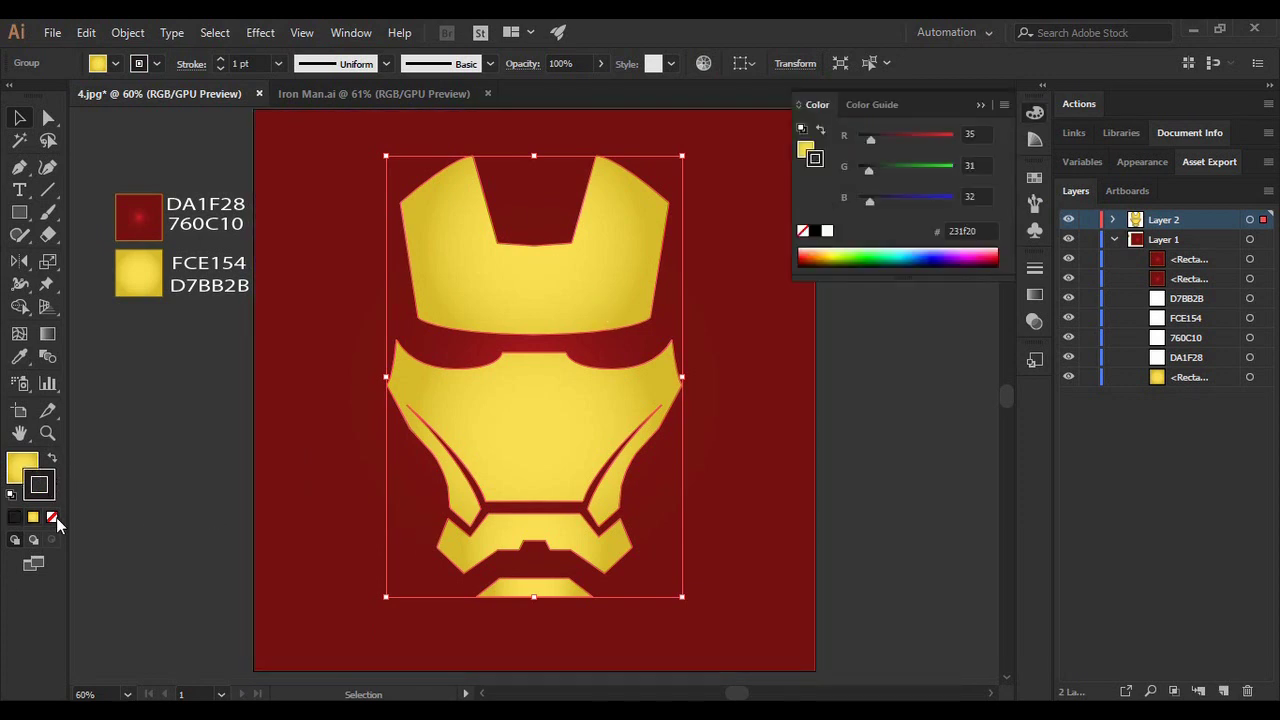
click(52, 517)
click(251, 480)
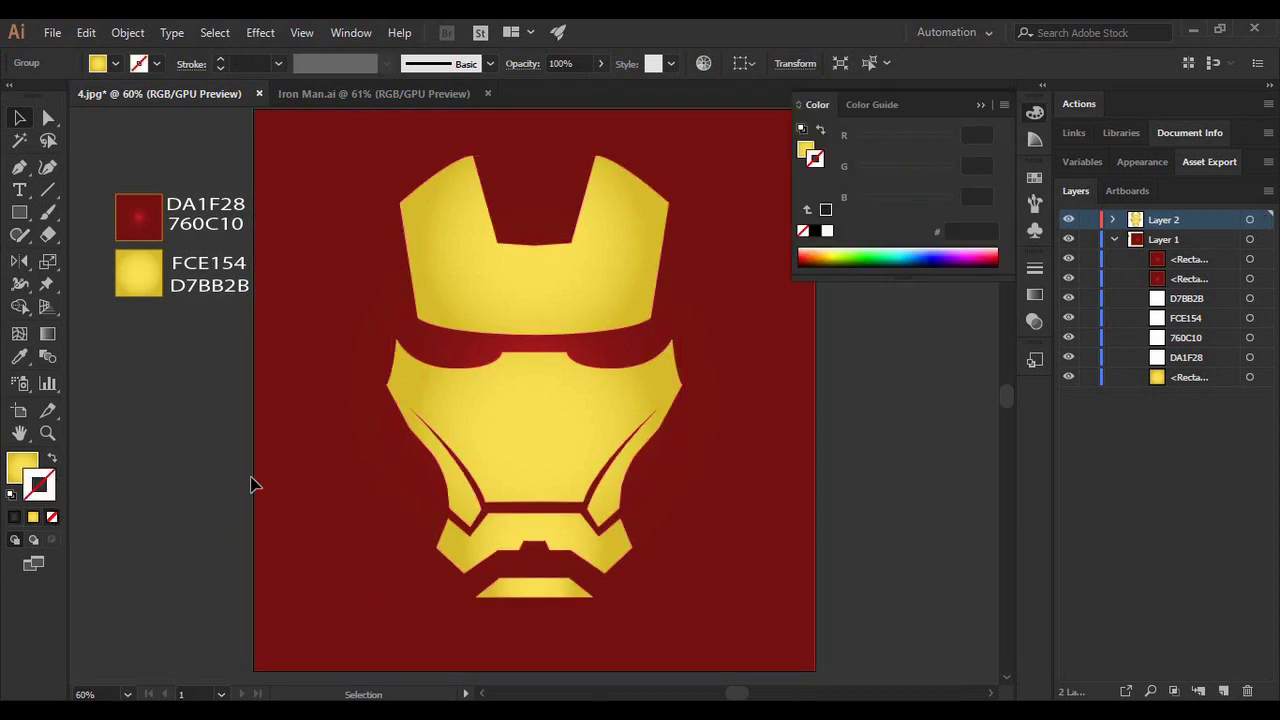
- Close the Color panel and bring up the finished Iron Man.ai document
click(983, 100)
drag(580, 311, 585, 342)
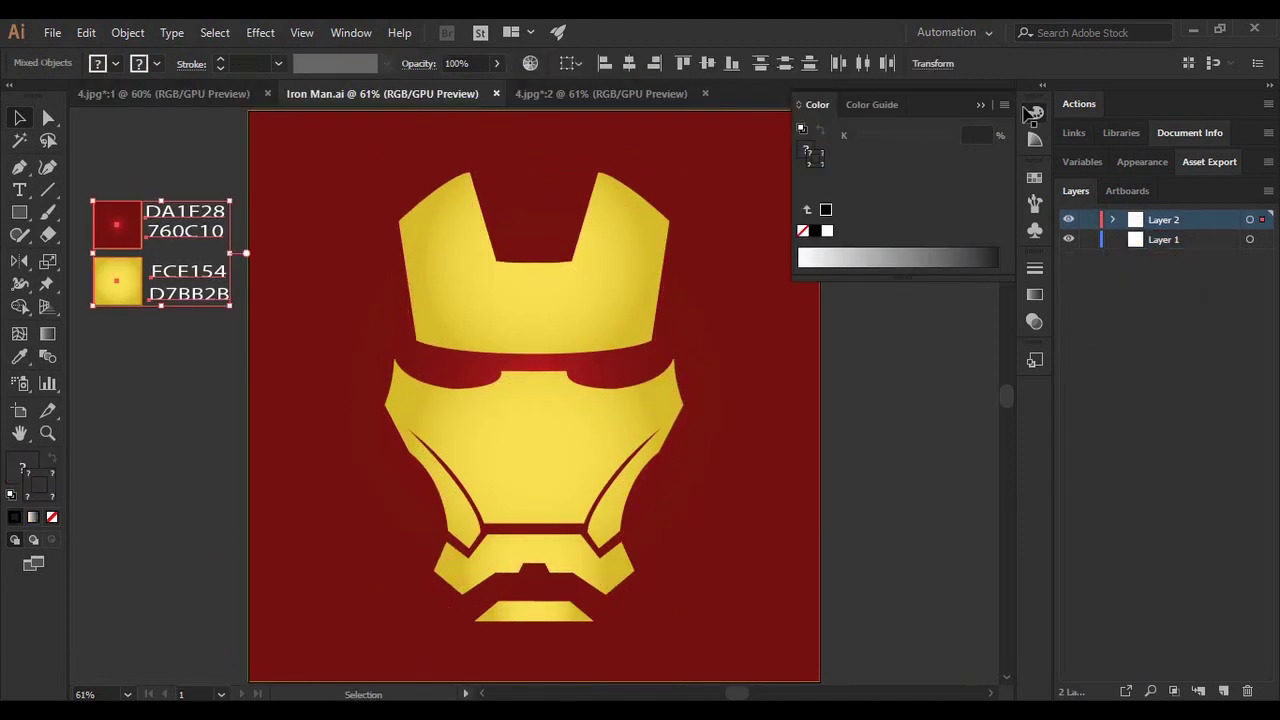
click(983, 104)
click(790, 400)
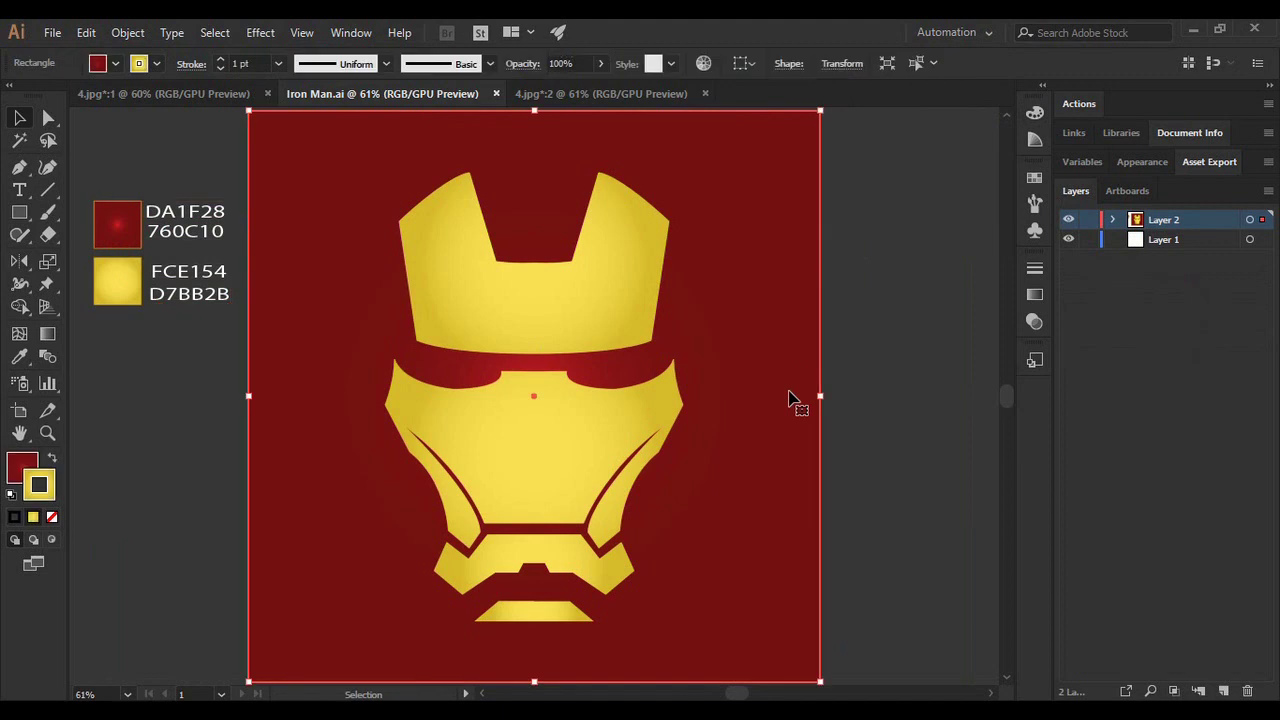
click(857, 403)
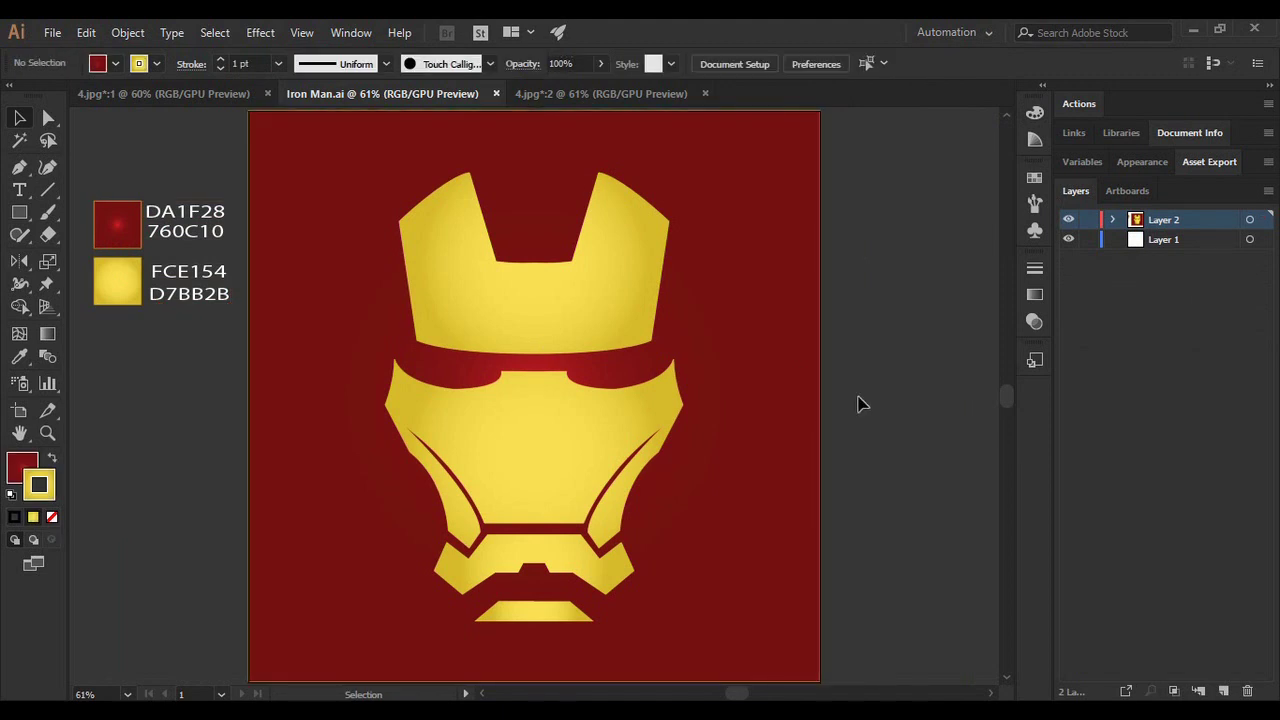